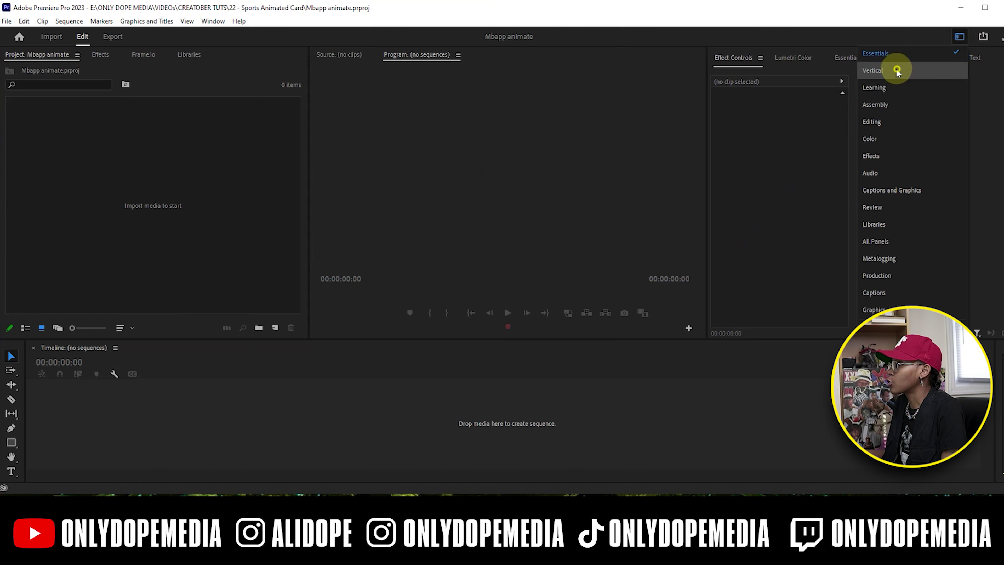
- Enlarge the program monitor area and narrow the project panel to give the effect controls more room
{"action": "left_click_drag", "start_coordinate": [705, 225], "coordinate": [549, 229]}
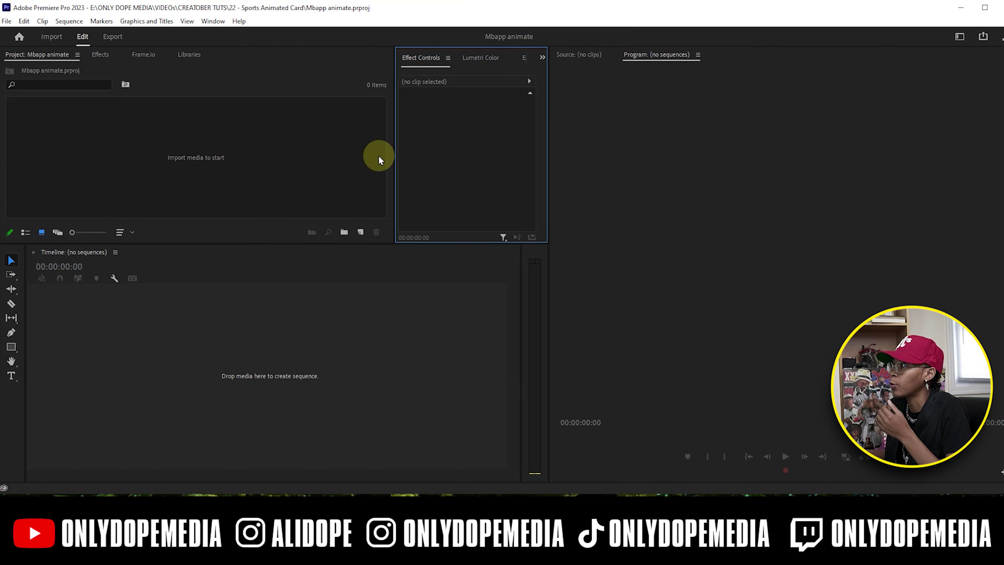
{"action": "left_click_drag", "start_coordinate": [394, 144], "coordinate": [240, 144]}
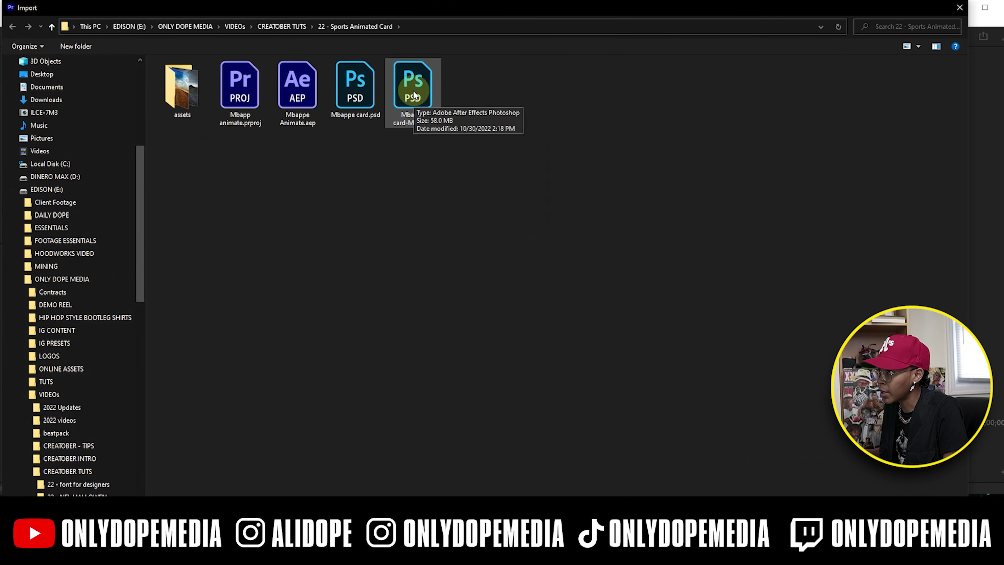
- Import the layered file Mbappe card-MOT.psd as a sequence, keeping all layers and document-size footage dimensions
{"action": "left_click", "coordinate": [414, 93]}
{"action": "double_click", "coordinate": [414, 94]}
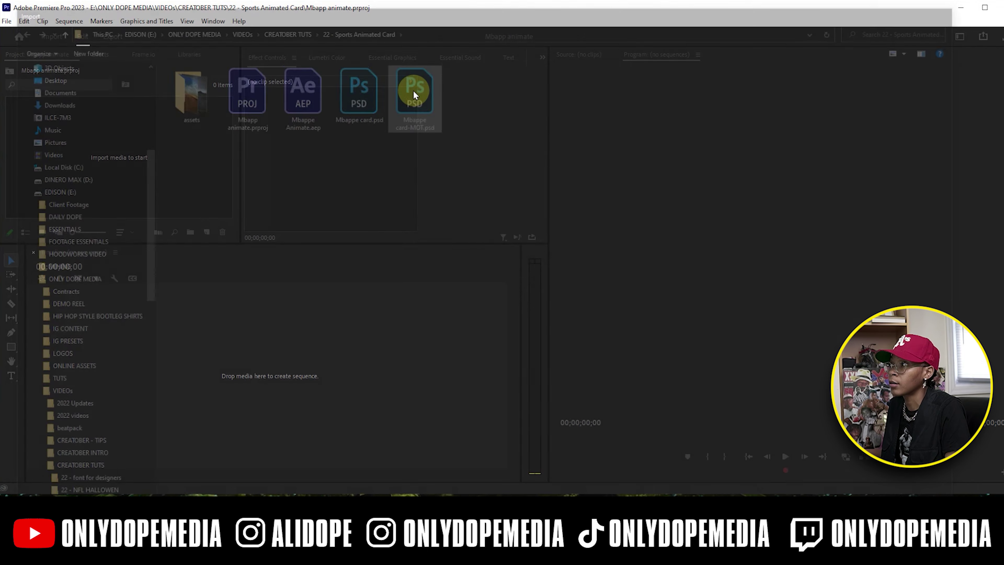
{"action": "left_click", "coordinate": [490, 187]}
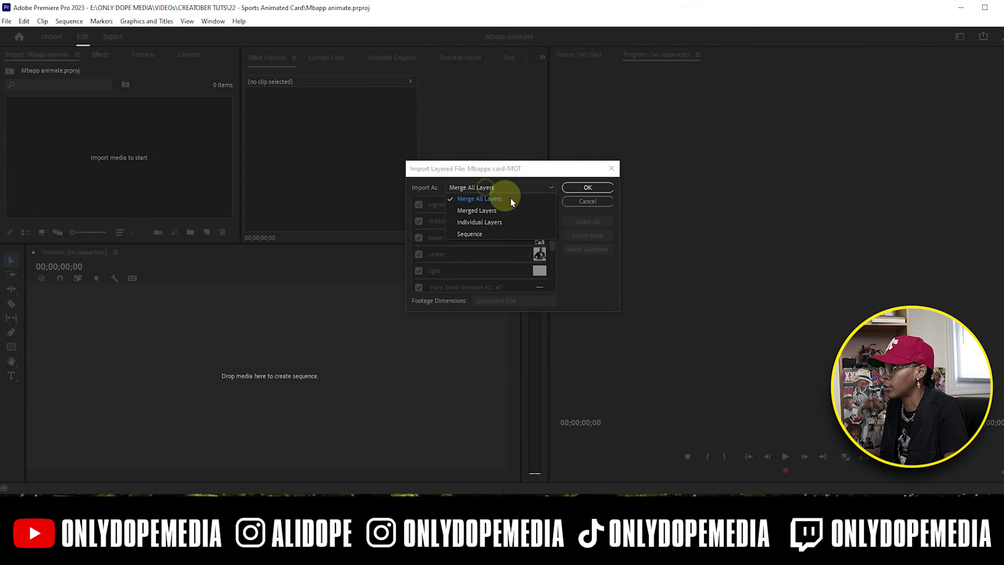
{"action": "left_click", "coordinate": [484, 233]}
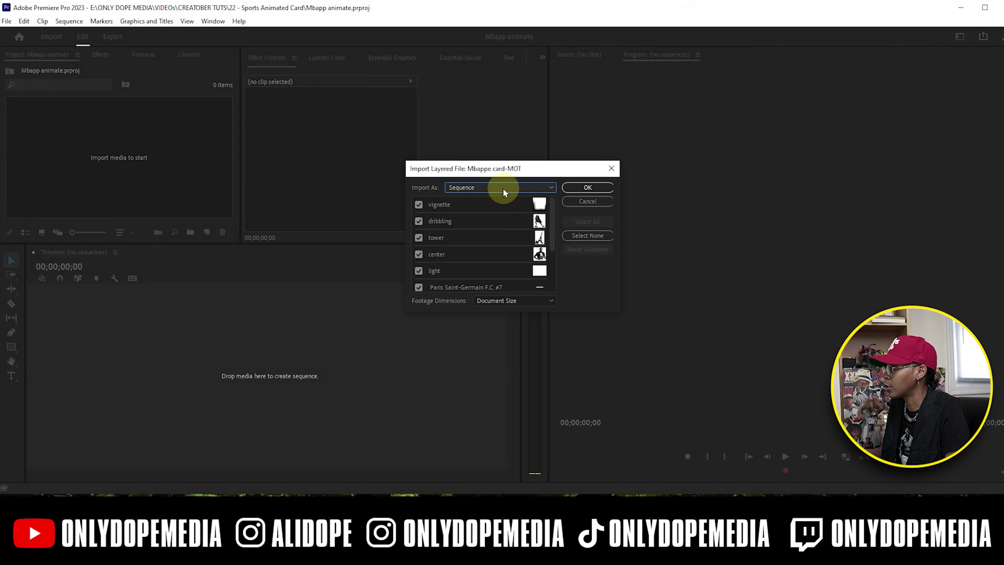
{"action": "left_click", "coordinate": [585, 188]}
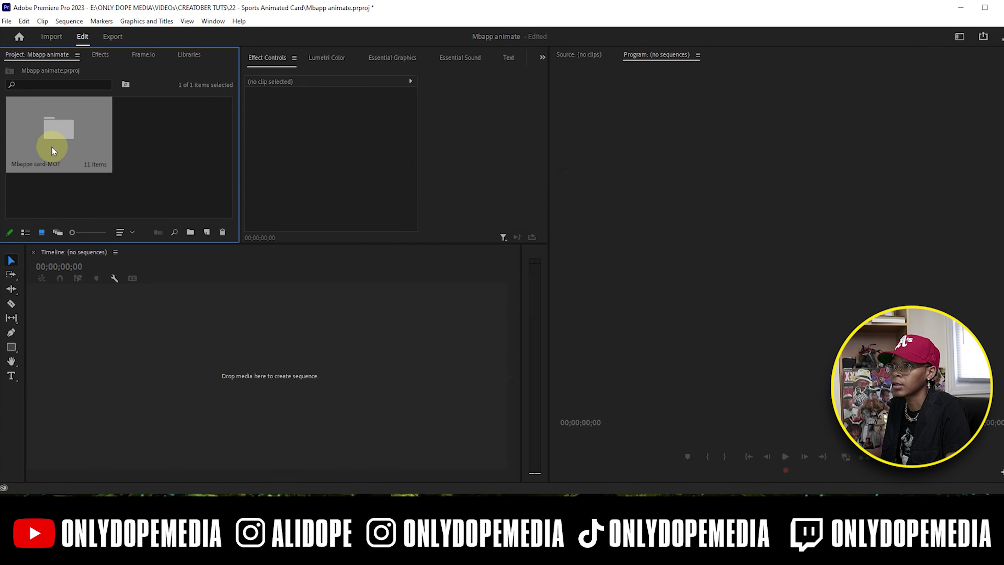
- Place the imported Mbappe card-MOT sequence in the empty timeline as a nested clip and move the playhead to 00;00;20;14
{"action": "left_click_drag", "start_coordinate": [48, 130], "coordinate": [98, 319]}
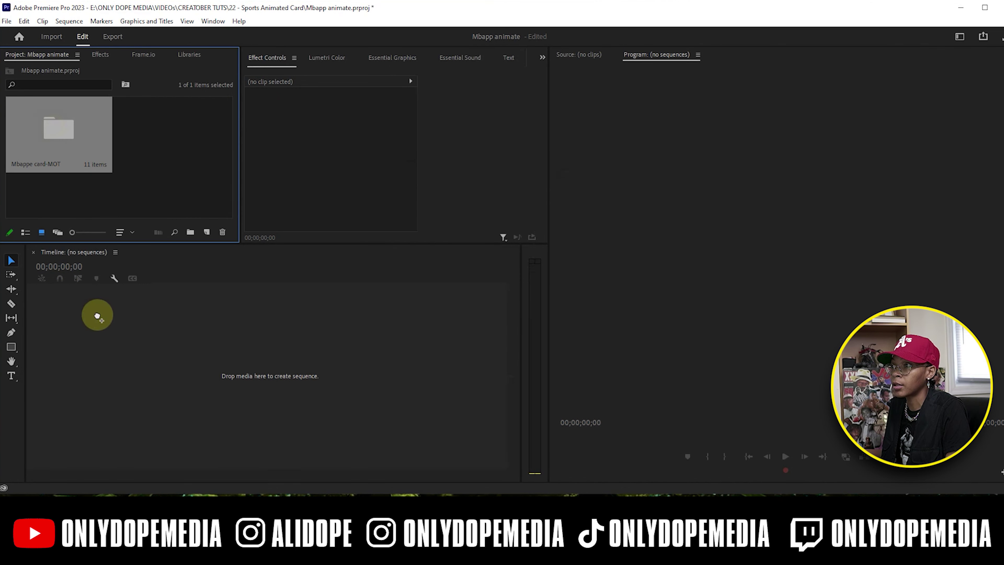
{"action": "left_click_drag", "start_coordinate": [158, 328], "coordinate": [159, 369]}
{"action": "key", "text": "Delete"}
{"action": "left_click_drag", "start_coordinate": [184, 275], "coordinate": [214, 265]}
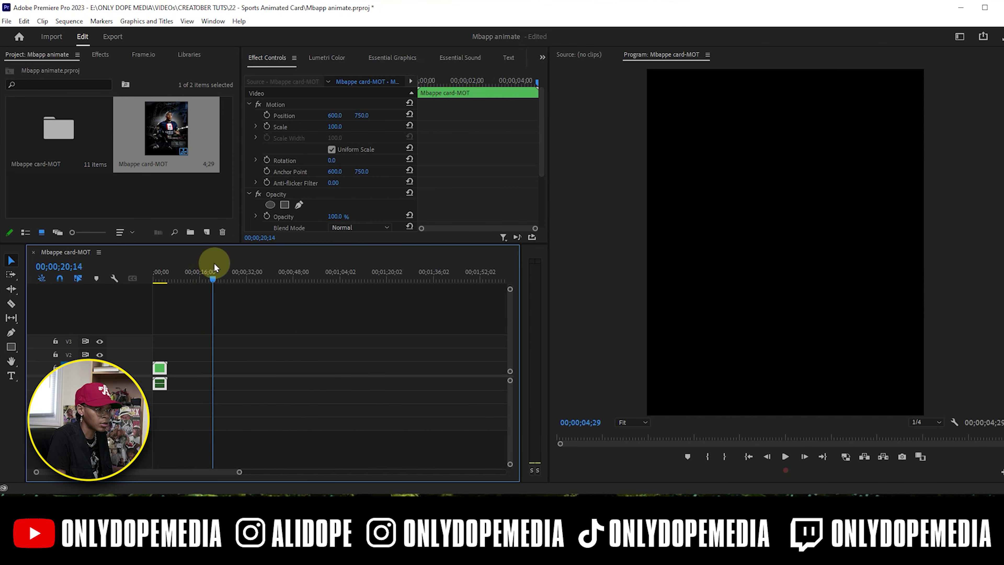
{"action": "left_click", "coordinate": [189, 352]}
{"action": "left_click", "coordinate": [161, 383]}
{"action": "right_click", "coordinate": [162, 386]}
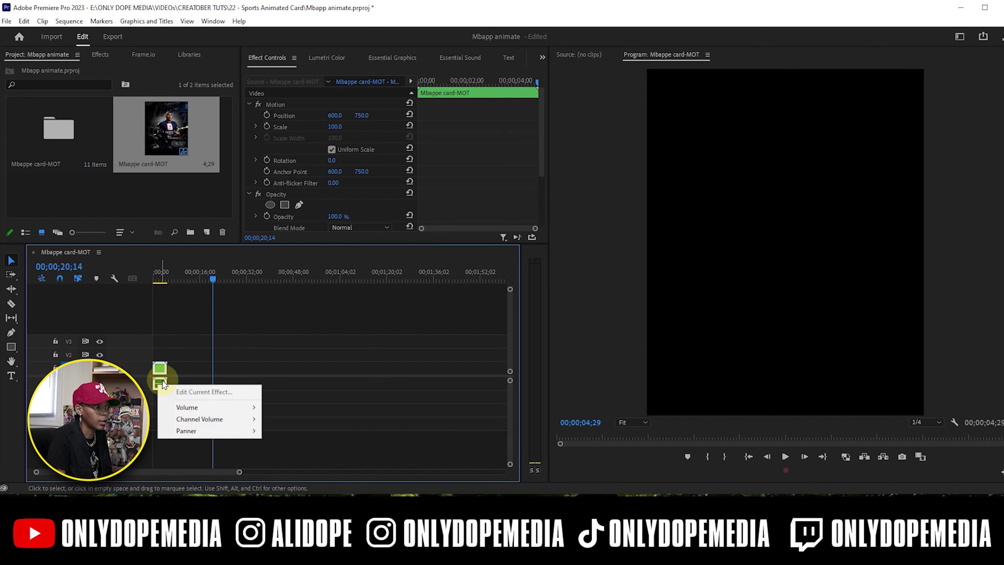
{"action": "left_click", "coordinate": [177, 363]}
{"action": "left_click", "coordinate": [162, 384]}
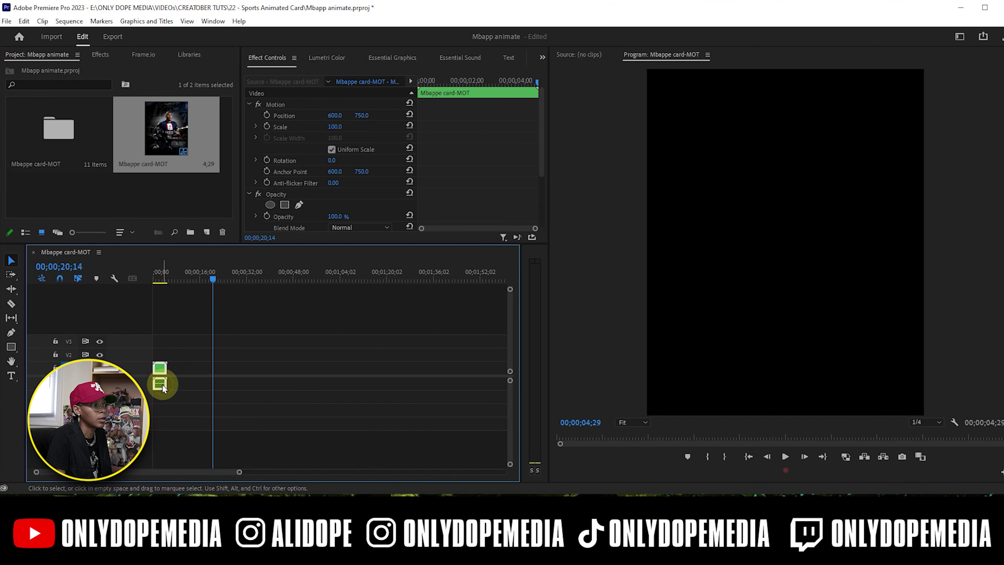
- Open the nested Mbappe card-MOT sequence, show all its layer tracks, and extend every layer clip to about 24 seconds
{"action": "double_click", "coordinate": [161, 374]}
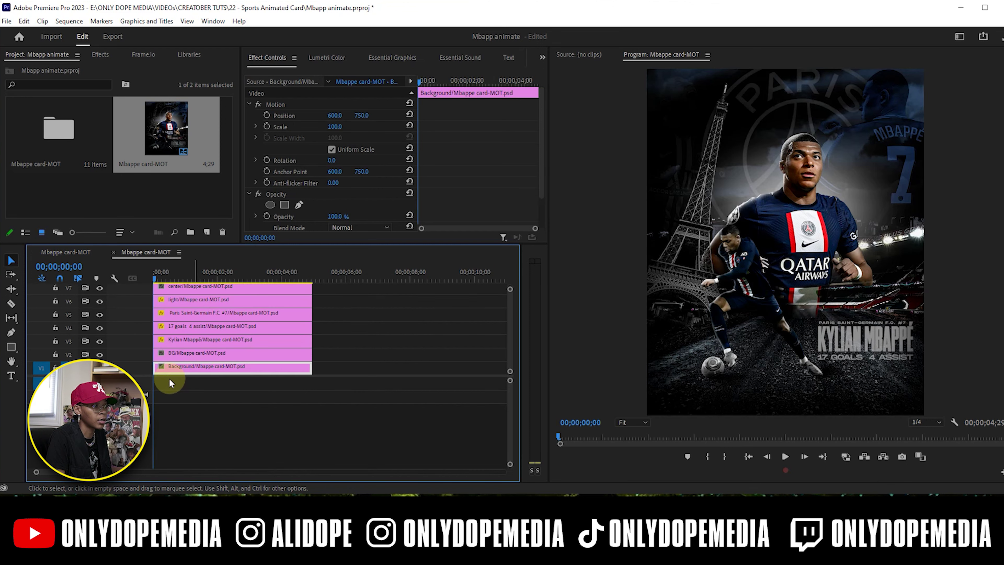
{"action": "left_click_drag", "start_coordinate": [148, 376], "coordinate": [148, 419]}
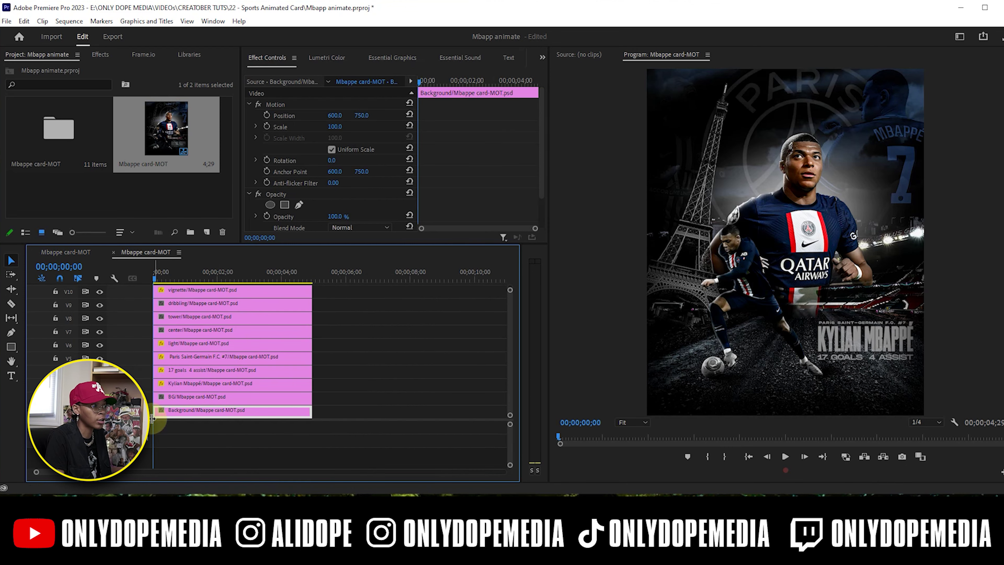
{"action": "scroll", "coordinate": [308, 426], "scroll_direction": "right", "scroll_amount": 1}
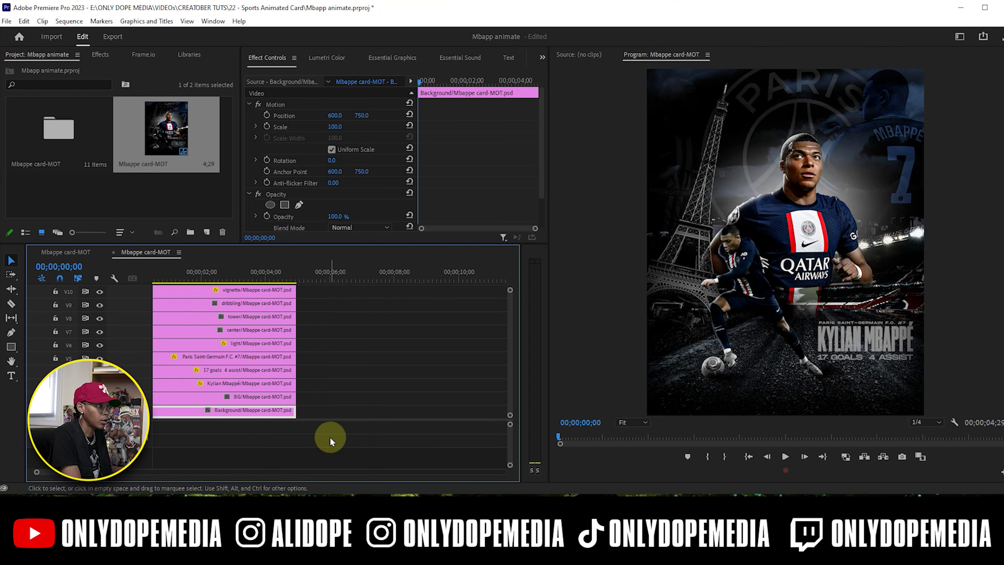
{"action": "key", "text": "minus"}
{"action": "left_click_drag", "start_coordinate": [235, 431], "coordinate": [342, 296]}
{"action": "key", "text": "minus"}
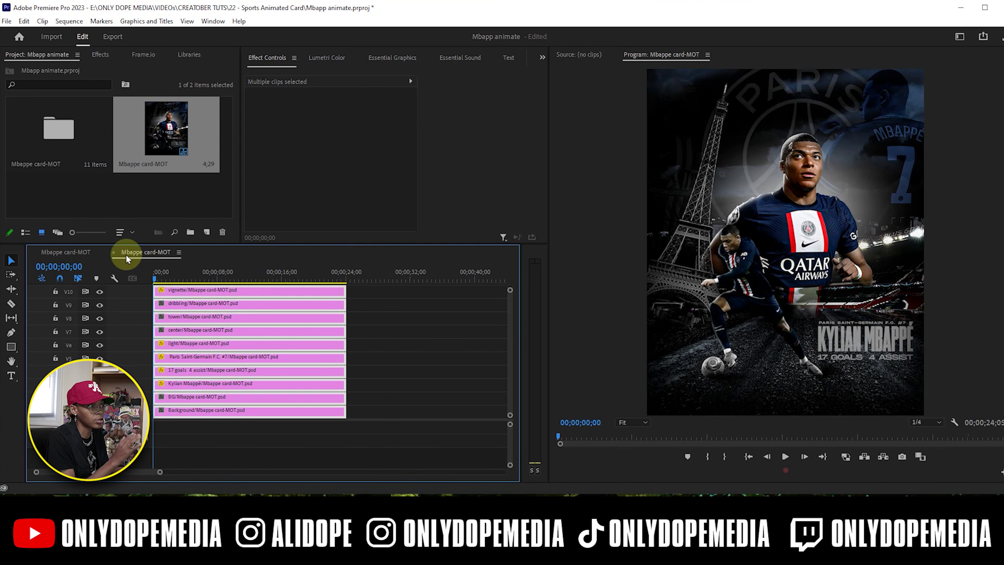
- Close the nested sequence and lengthen the nested clip in the main sequence to 00;00;20;14
{"action": "left_click", "coordinate": [114, 252]}
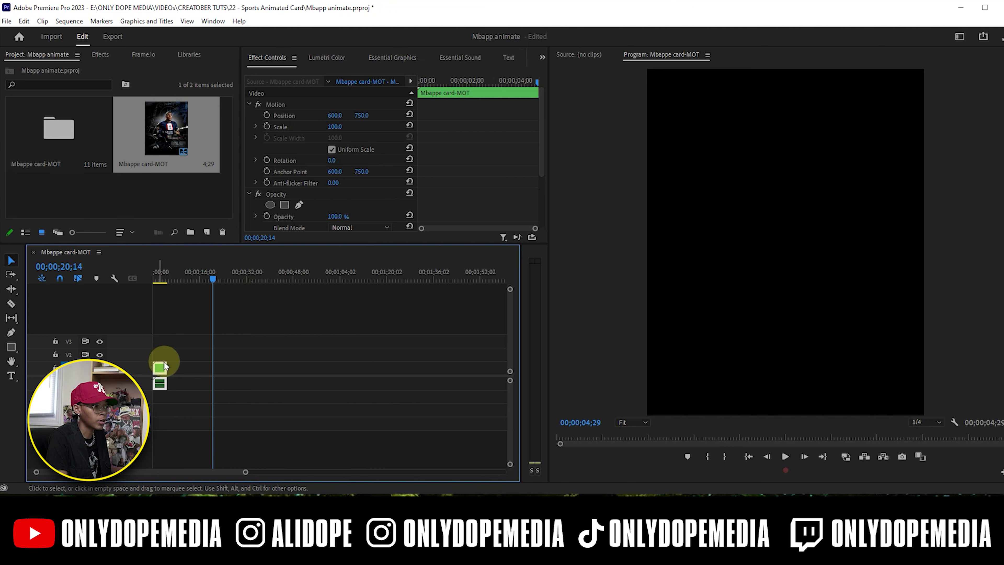
{"action": "left_click_drag", "start_coordinate": [165, 369], "coordinate": [209, 354]}
{"action": "left_click", "coordinate": [187, 274]}
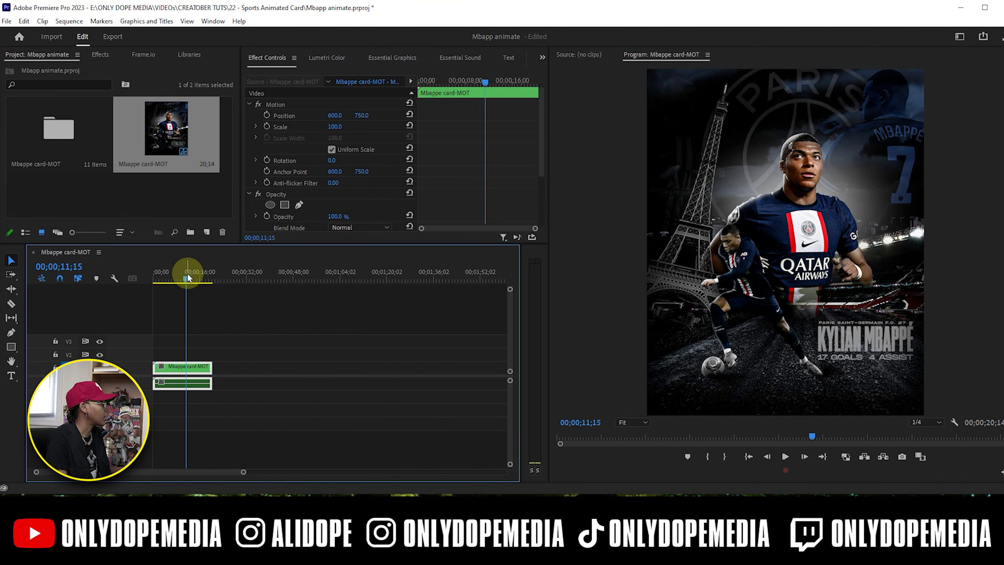
{"action": "left_click_drag", "start_coordinate": [176, 269], "coordinate": [159, 272]}
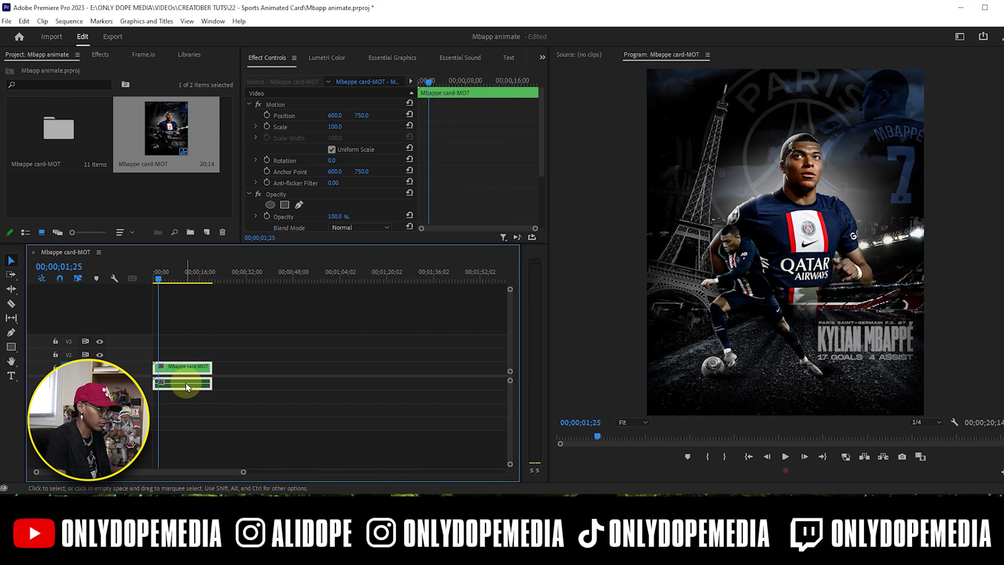
- Unlink the nested clip's audio from its video, delete the audio clip, and save the project
{"action": "right_click", "coordinate": [186, 383]}
{"action": "left_click", "coordinate": [224, 212]}
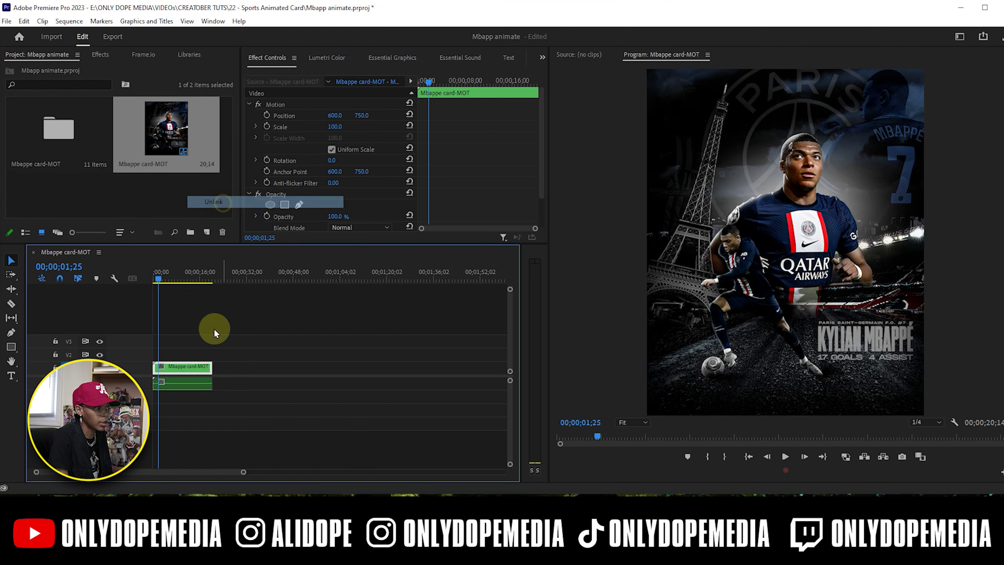
{"action": "left_click", "coordinate": [199, 385]}
{"action": "key", "text": "Delete"}
{"action": "key", "text": "ctrl+s"}
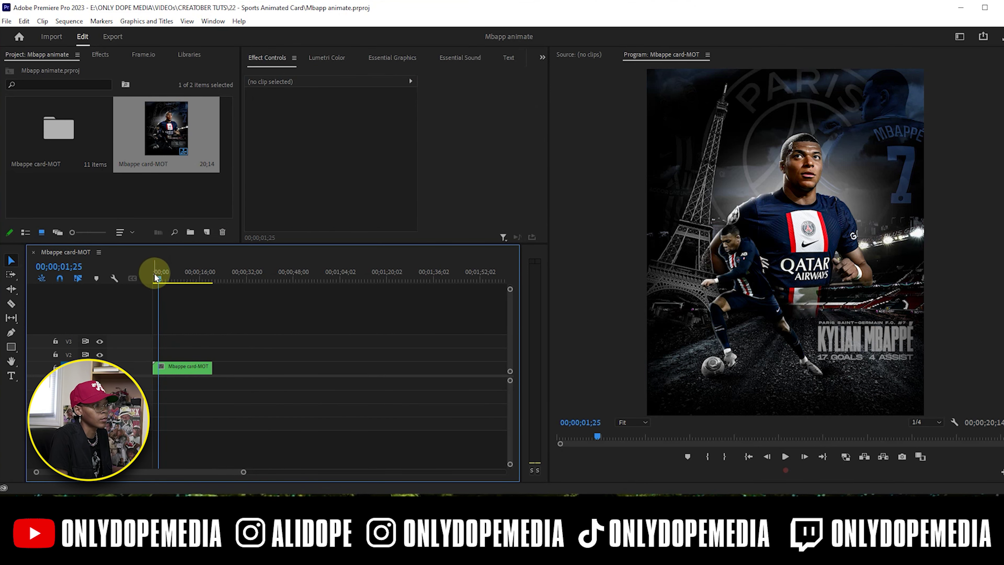
- Reopen the nested Mbappe card-MOT sequence with the playhead at its start and lock the vignette track V10
{"action": "left_click", "coordinate": [153, 276]}
{"action": "double_click", "coordinate": [177, 370]}
{"action": "left_click_drag", "start_coordinate": [157, 276], "coordinate": [153, 274]}
{"action": "left_click", "coordinate": [56, 291]}
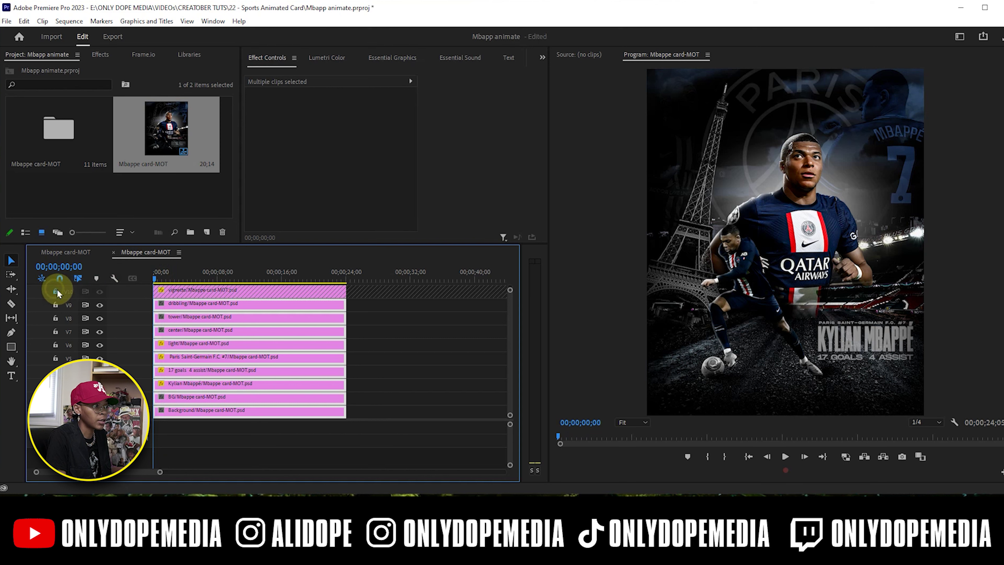
- Delete the Background layer clip from the lowest video track
{"action": "left_click", "coordinate": [197, 290]}
{"action": "left_click", "coordinate": [174, 274]}
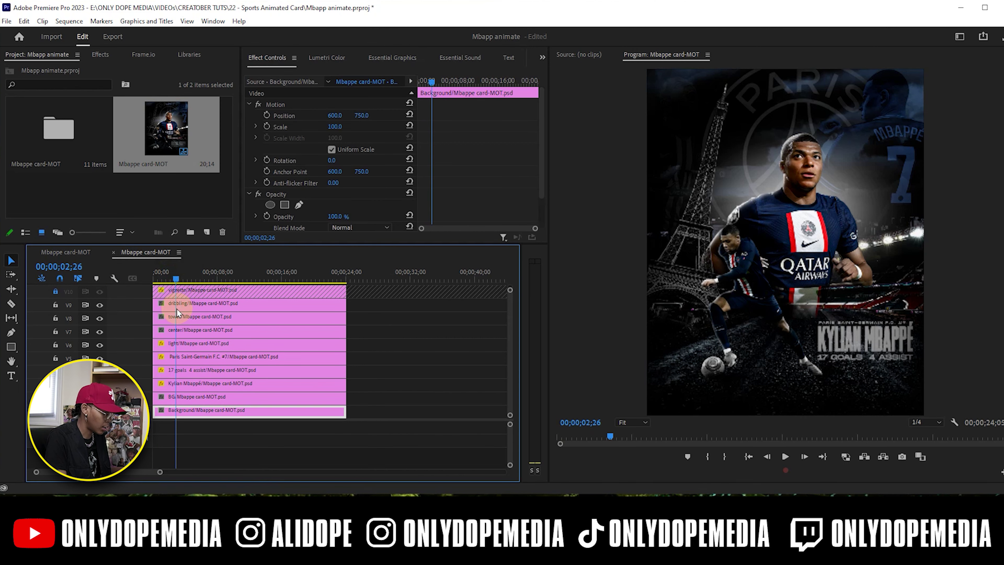
{"action": "key", "text": "Delete"}
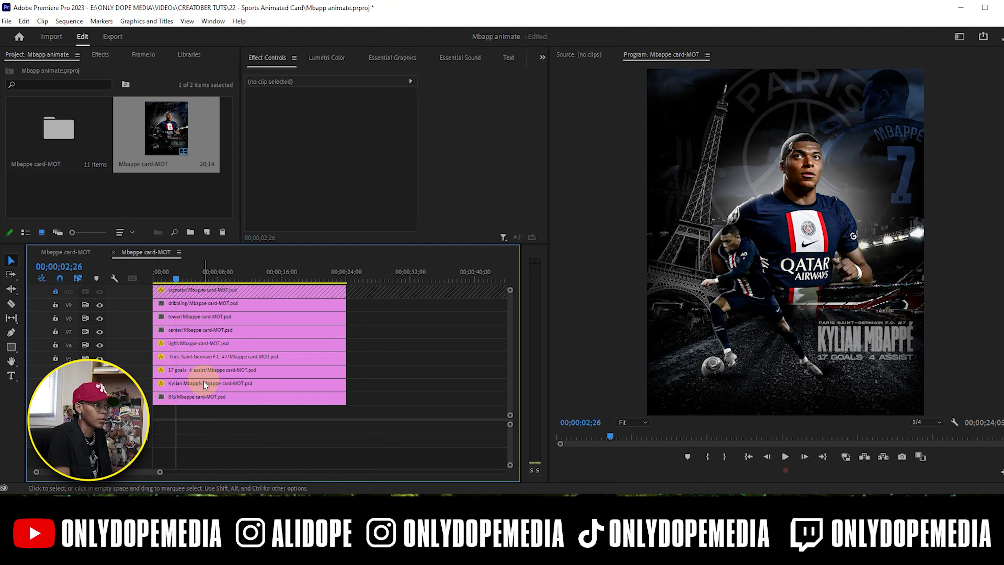
- Trim the starts of the seven clips between the vignette and BG layers to about 2.6 seconds
{"action": "left_click", "coordinate": [171, 277]}
{"action": "left_click_drag", "start_coordinate": [172, 277], "coordinate": [177, 272]}
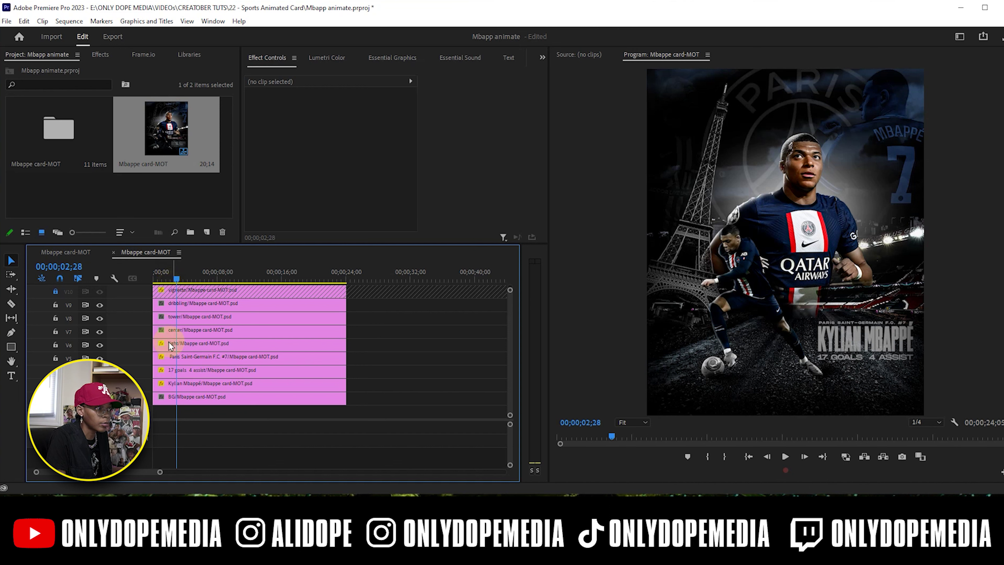
{"action": "left_click_drag", "start_coordinate": [165, 292], "coordinate": [162, 399]}
{"action": "left_click_drag", "start_coordinate": [164, 357], "coordinate": [175, 349]}
{"action": "key", "text": "ctrl+z"}
{"action": "left_click_drag", "start_coordinate": [175, 300], "coordinate": [176, 355]}
{"action": "left_click_drag", "start_coordinate": [170, 279], "coordinate": [147, 282]}
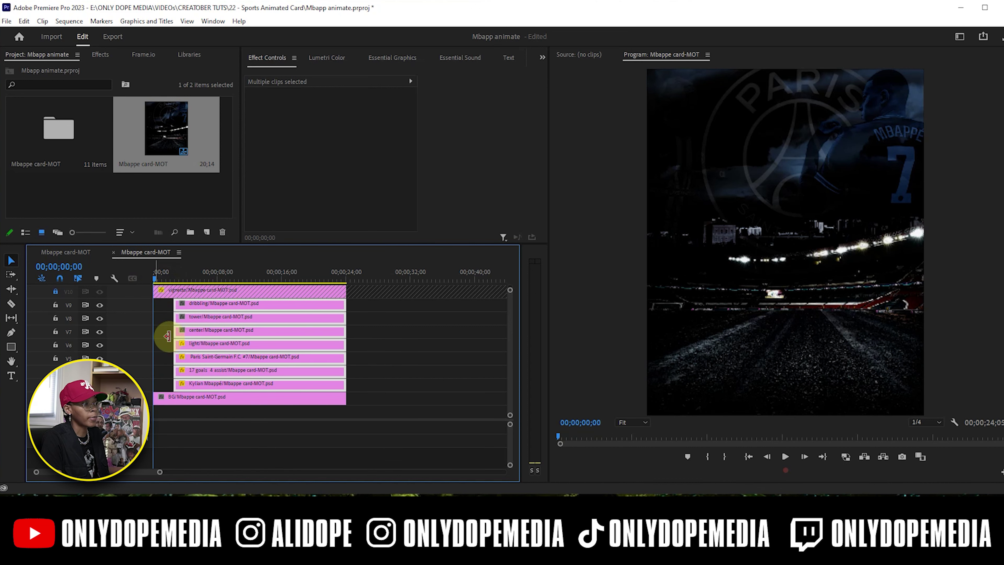
- Apply the FI: Plateau Wipe Impacts transition from Film Impact Transformers to the start of the BG clip
{"action": "left_click", "coordinate": [168, 398]}
{"action": "left_click", "coordinate": [100, 55]}
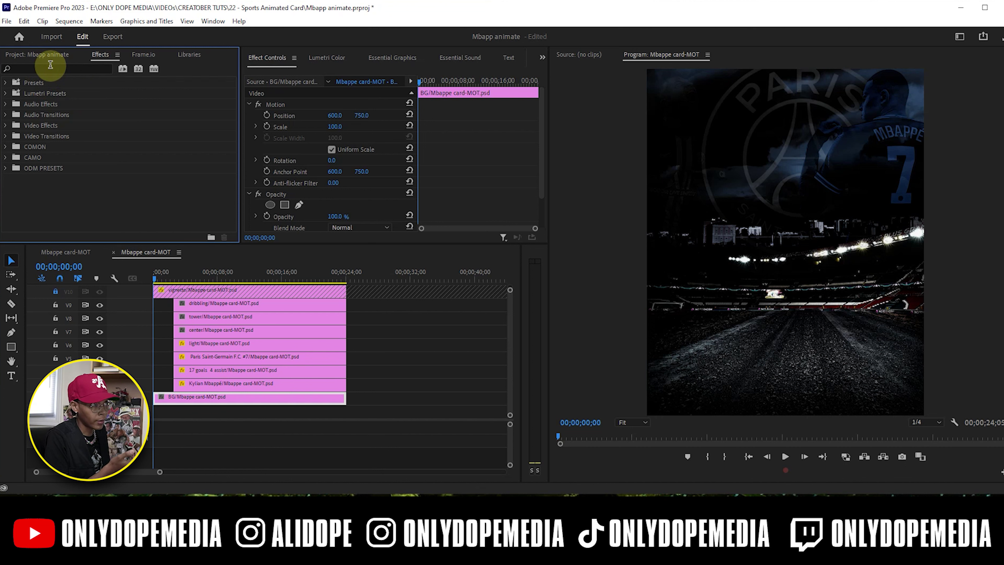
{"action": "left_click", "coordinate": [6, 136]}
{"action": "scroll", "coordinate": [71, 121], "scroll_direction": "down", "scroll_amount": 1}
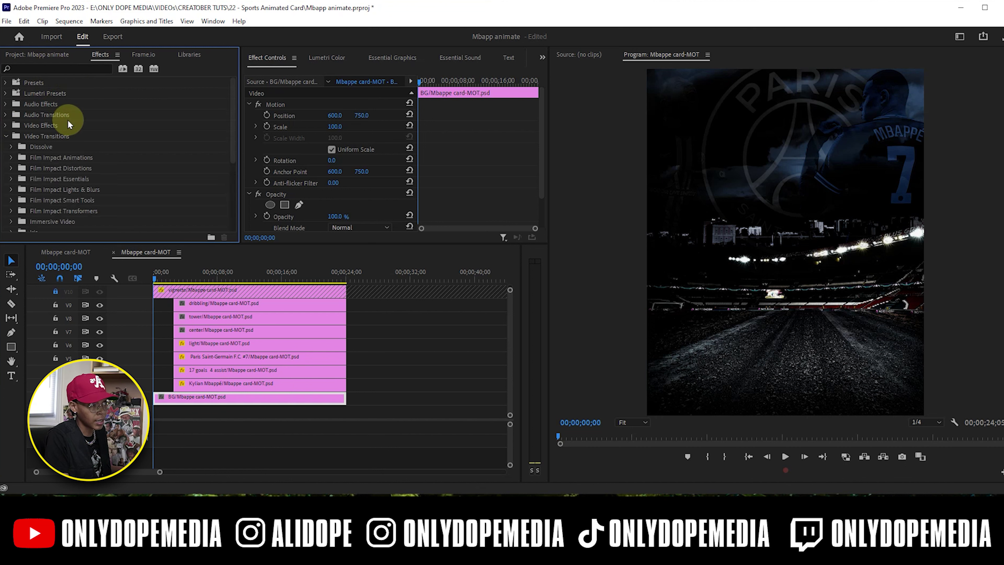
{"action": "scroll", "coordinate": [72, 129], "scroll_direction": "down", "scroll_amount": 2}
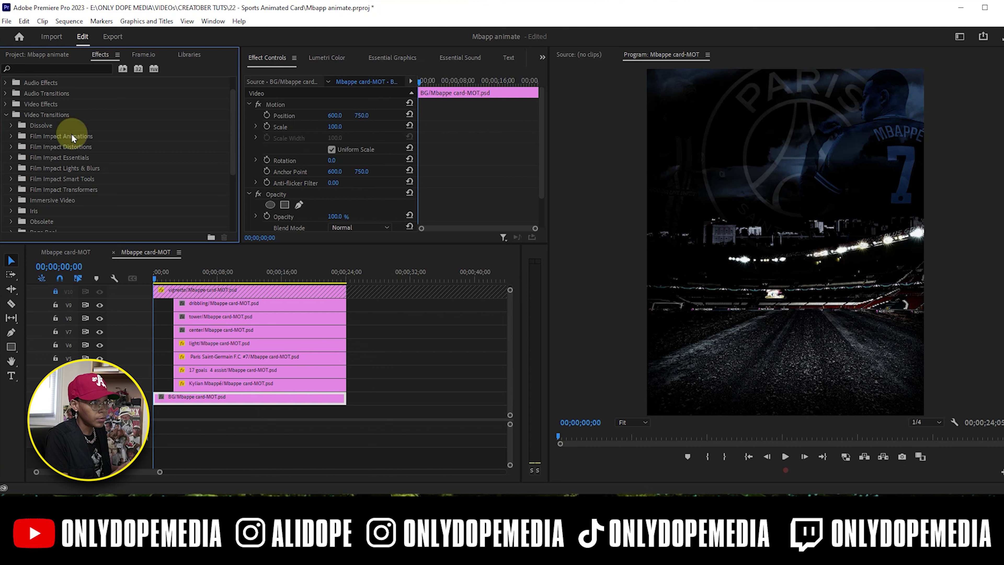
{"action": "left_click", "coordinate": [10, 178]}
{"action": "scroll", "coordinate": [114, 138], "scroll_direction": "down", "scroll_amount": 6}
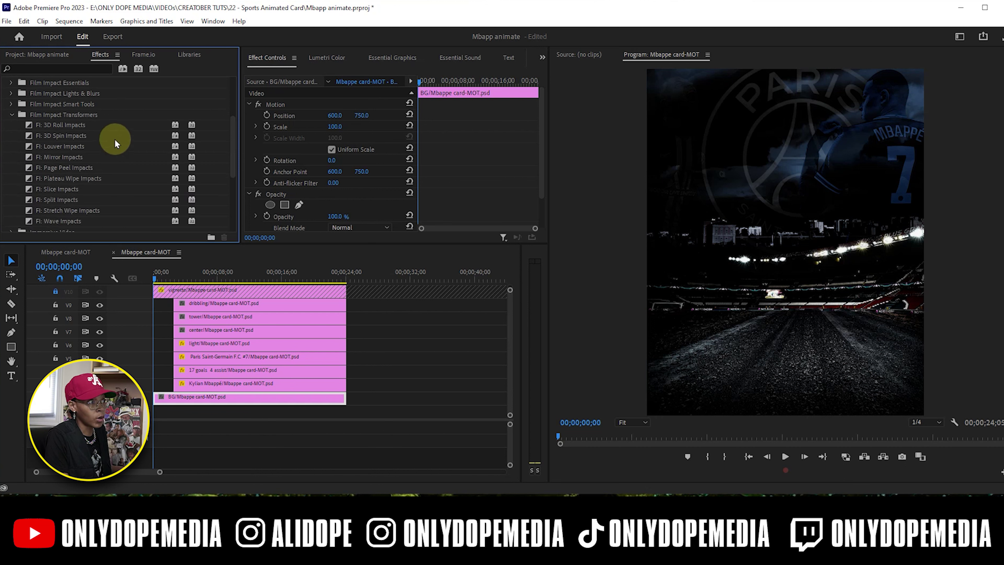
{"action": "scroll", "coordinate": [117, 138], "scroll_direction": "down", "scroll_amount": 1}
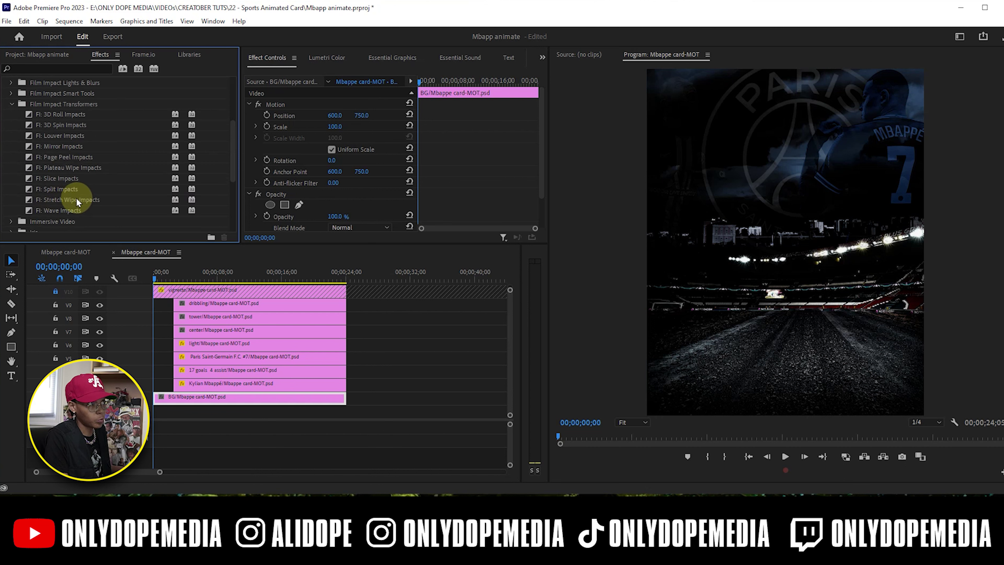
{"action": "left_click_drag", "start_coordinate": [79, 168], "coordinate": [156, 399]}
- Examine how the wipe transition at the start of the BG clip plays over its first frames
{"action": "key", "text": "equal"}
{"action": "key", "text": "equal"}
{"action": "key", "text": "equal"}
{"action": "key", "text": "equal"}
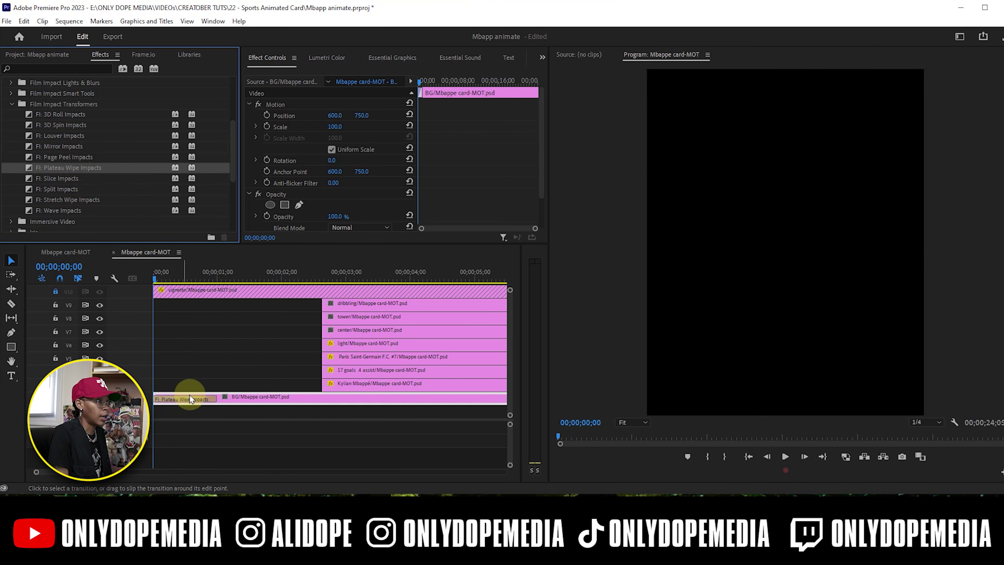
{"action": "mouse_move", "coordinate": [156, 279]}
{"action": "left_mouse_down"}
{"action": "mouse_move", "coordinate": [208, 284]}
{"action": "mouse_move", "coordinate": [156, 291]}
{"action": "left_mouse_up"}
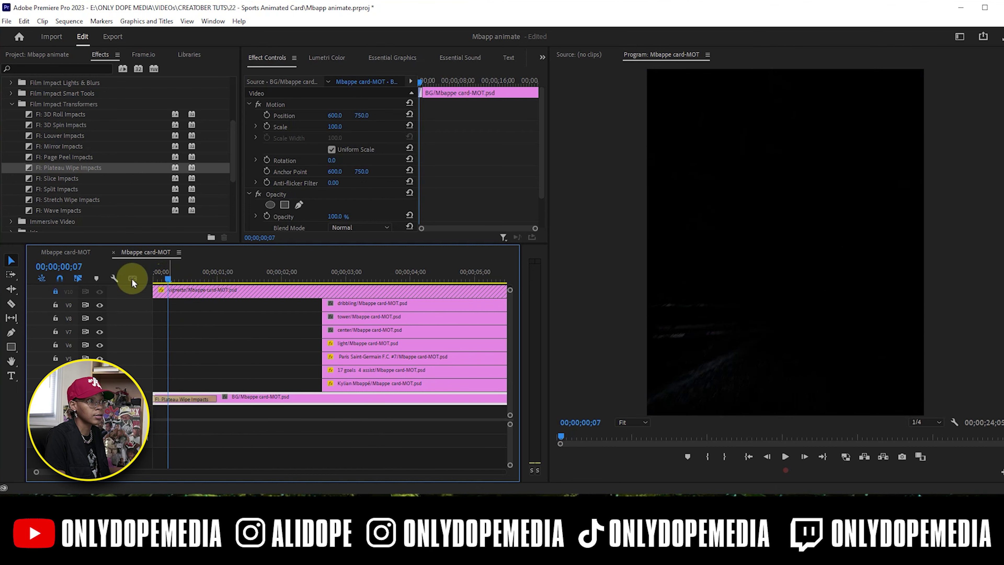
- Try the FI: Stretch Wipe Impacts transition at the start of the BG clip and preview it
{"action": "left_click_drag", "start_coordinate": [51, 202], "coordinate": [170, 406]}
{"action": "left_click_drag", "start_coordinate": [160, 278], "coordinate": [196, 280]}
{"action": "left_click", "coordinate": [74, 200]}
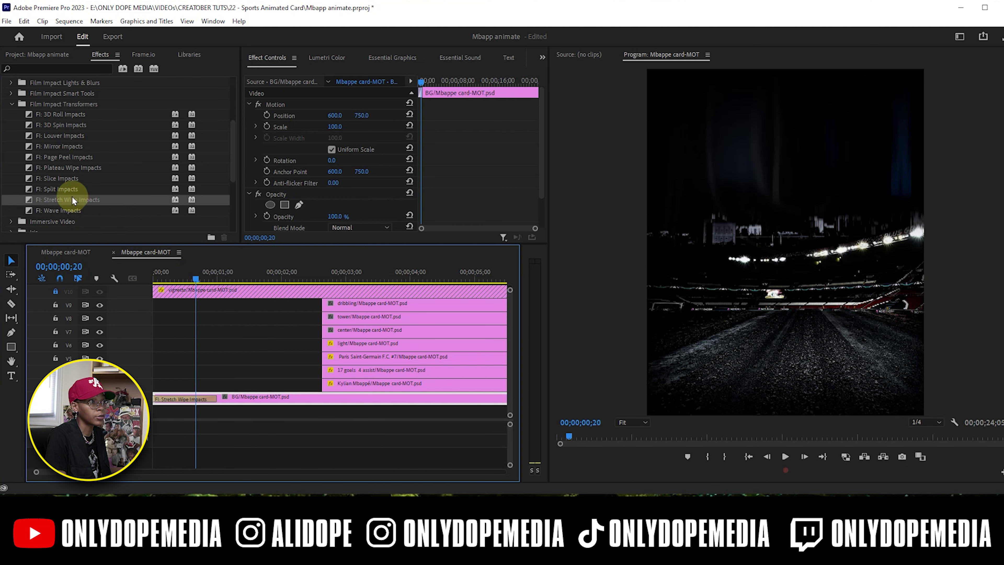
- Put FI: Plateau Wipe Impacts back on the BG clip's start, extend it to 00;00;01;20, and preview it
{"action": "left_click_drag", "start_coordinate": [65, 168], "coordinate": [169, 399]}
{"action": "left_click_drag", "start_coordinate": [170, 279], "coordinate": [260, 269]}
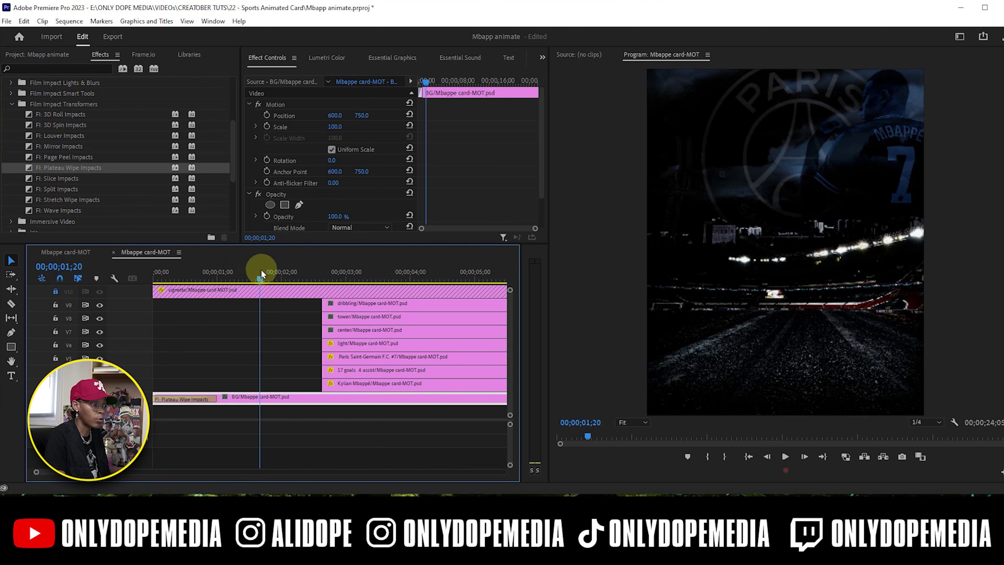
{"action": "left_click_drag", "start_coordinate": [216, 398], "coordinate": [259, 375]}
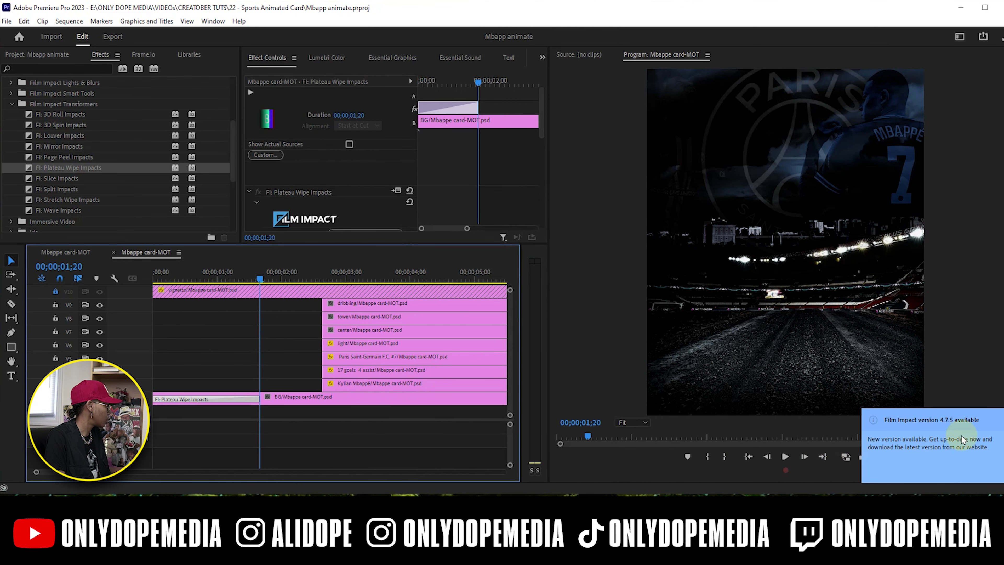
{"action": "left_click", "coordinate": [1003, 419]}
{"action": "left_click_drag", "start_coordinate": [163, 275], "coordinate": [229, 278]}
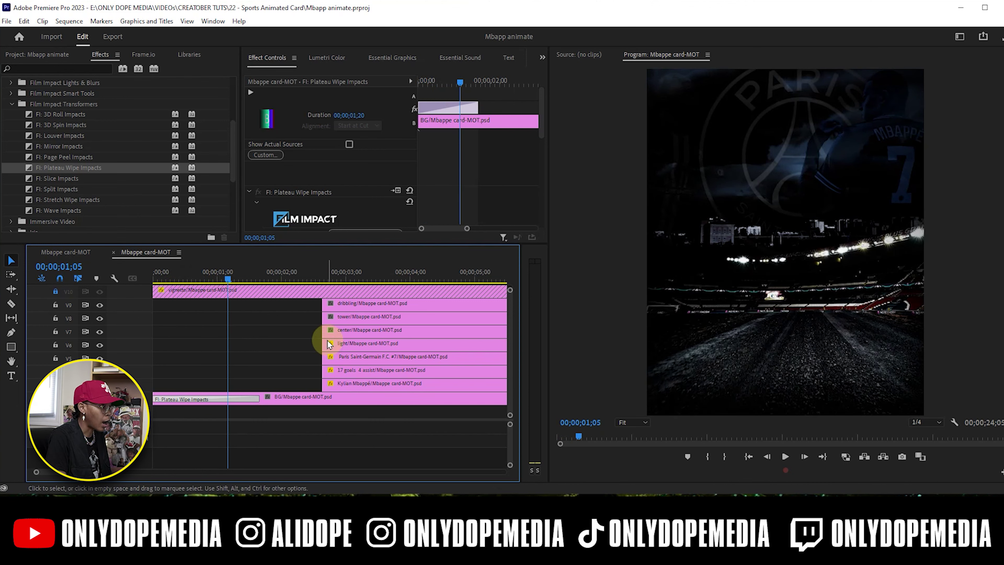
- Extend the light clip's start back to 00;00;00;23 and give it a 15-frame Cross Dissolve as its entrance
{"action": "left_click_drag", "start_coordinate": [324, 342], "coordinate": [233, 345]}
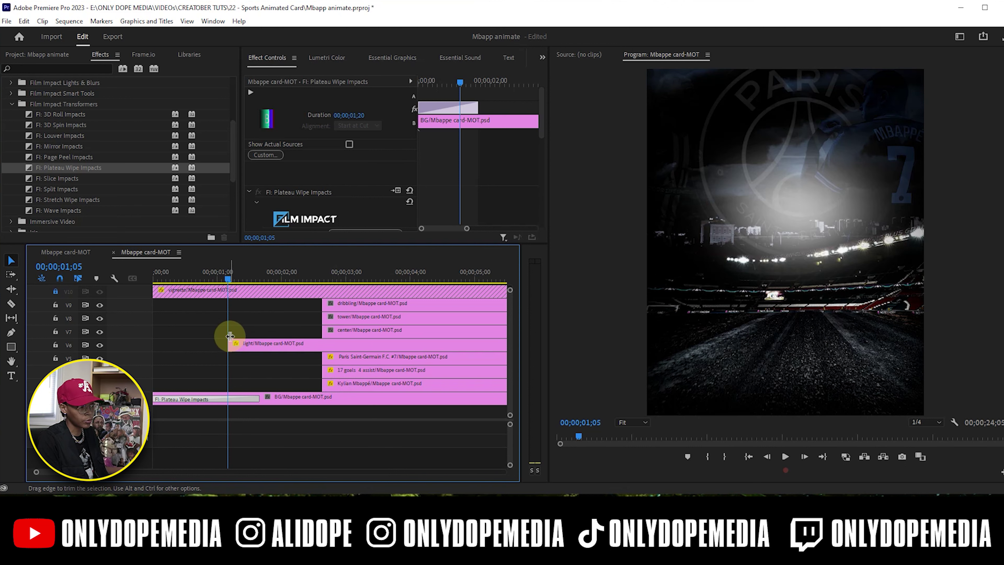
{"action": "right_click", "coordinate": [230, 345]}
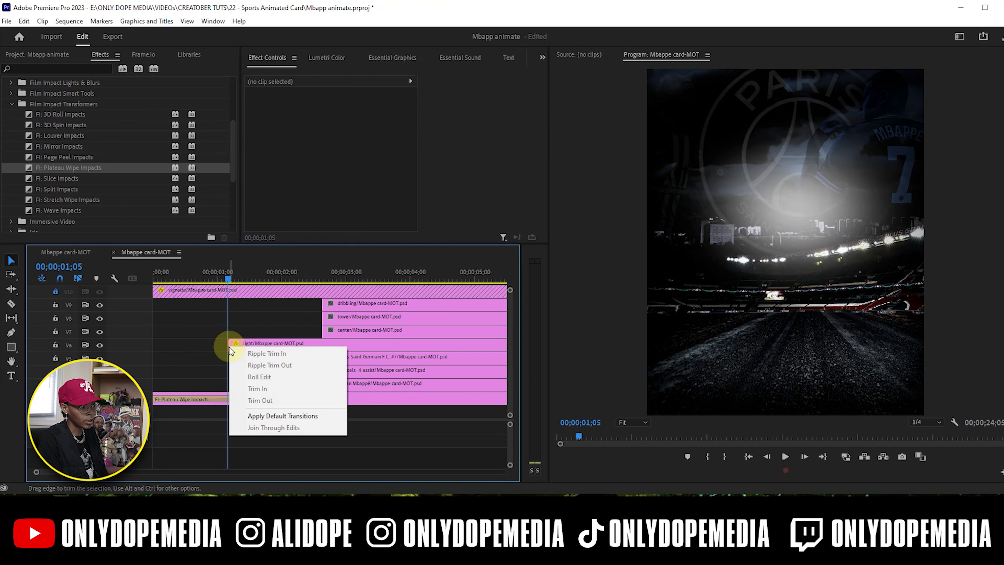
{"action": "left_click", "coordinate": [276, 416]}
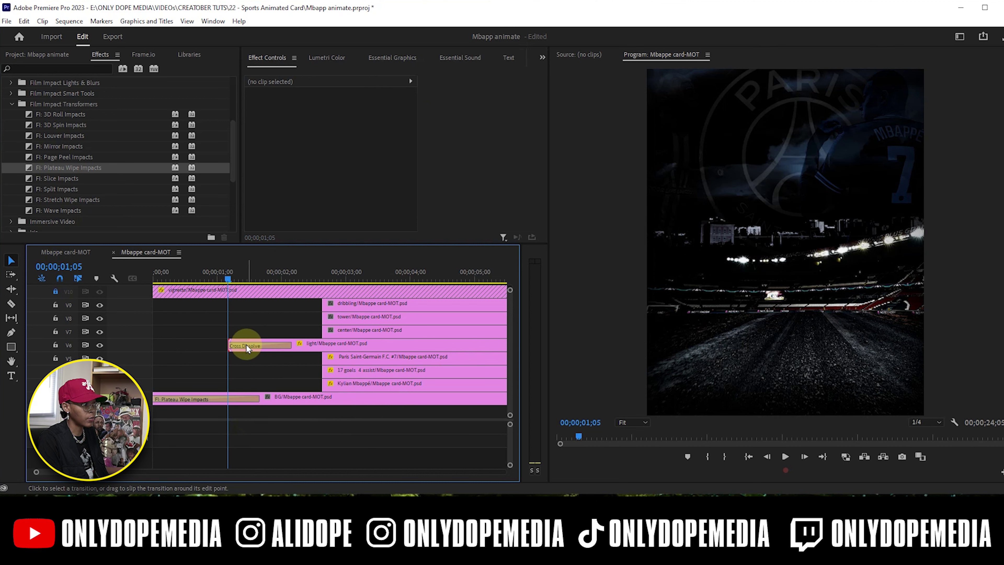
{"action": "left_click_drag", "start_coordinate": [290, 346], "coordinate": [249, 349]}
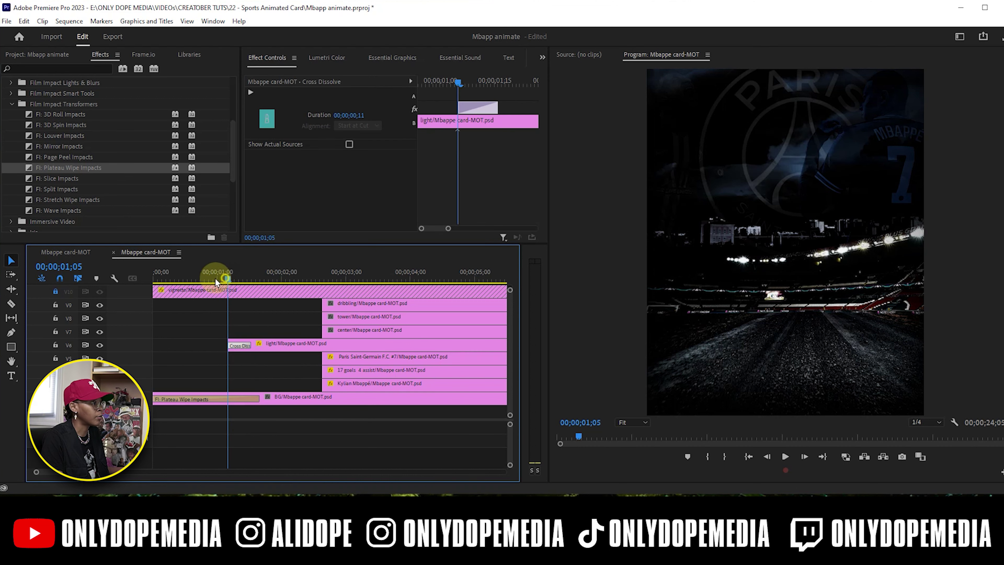
{"action": "mouse_move", "coordinate": [216, 280]}
{"action": "left_mouse_down"}
{"action": "mouse_move", "coordinate": [227, 280]}
{"action": "mouse_move", "coordinate": [193, 284]}
{"action": "mouse_move", "coordinate": [201, 281]}
{"action": "left_mouse_up"}
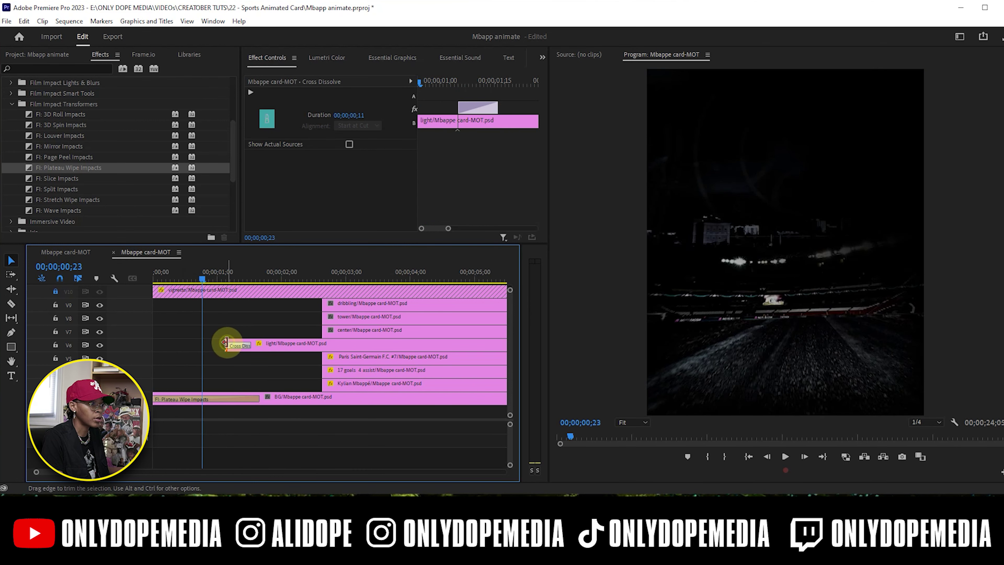
{"action": "mouse_move", "coordinate": [225, 342]}
{"action": "left_mouse_down"}
{"action": "mouse_move", "coordinate": [205, 344]}
{"action": "mouse_move", "coordinate": [233, 345]}
{"action": "left_mouse_up"}
- Extend the center clip's start back to 00;00;00;23 and apply FI: Stretch Wipe Impacts there
{"action": "left_click_drag", "start_coordinate": [202, 279], "coordinate": [238, 274]}
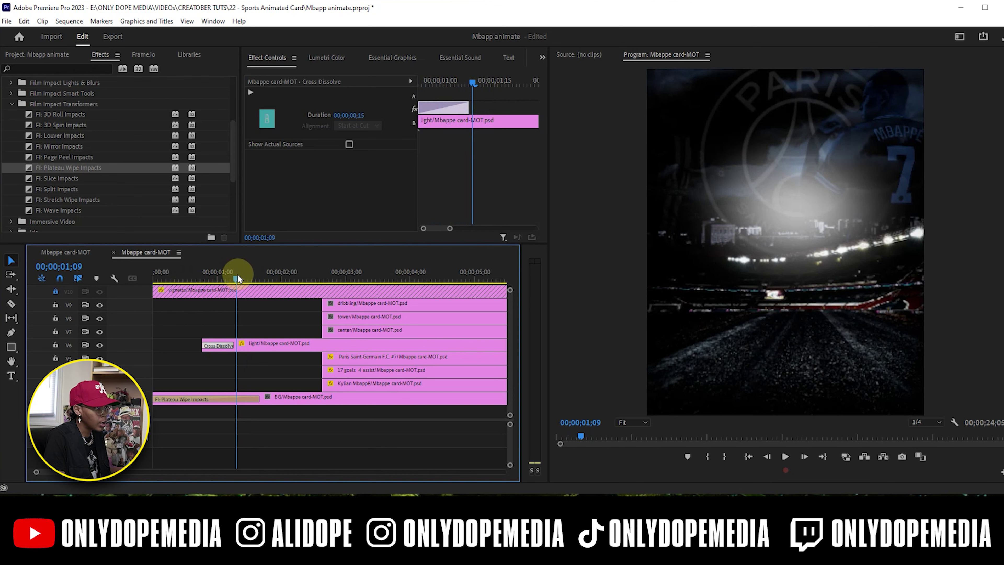
{"action": "left_click_drag", "start_coordinate": [322, 331], "coordinate": [234, 331]}
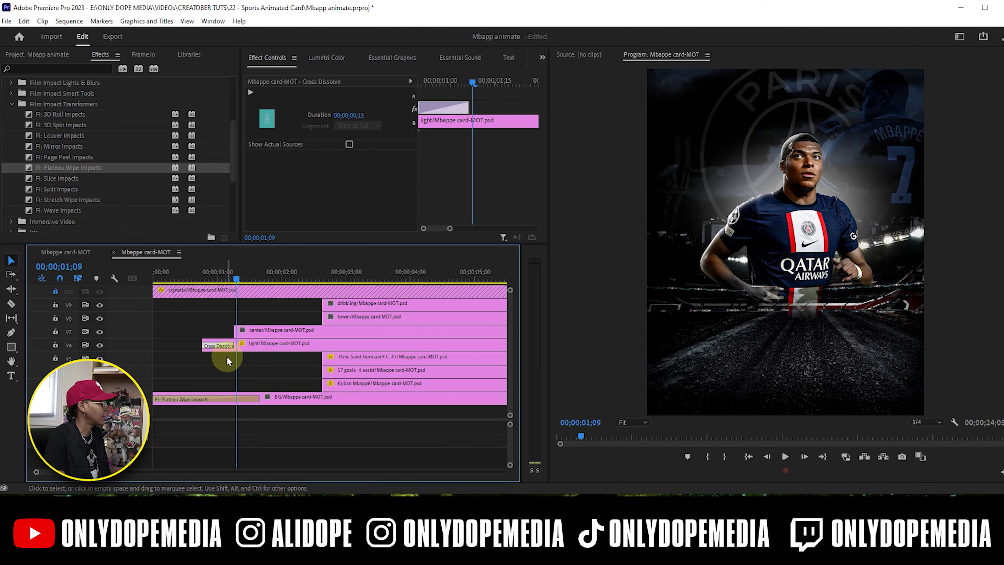
{"action": "left_click", "coordinate": [252, 332]}
{"action": "left_click_drag", "start_coordinate": [61, 199], "coordinate": [241, 334]}
{"action": "left_click_drag", "start_coordinate": [241, 333], "coordinate": [243, 332]}
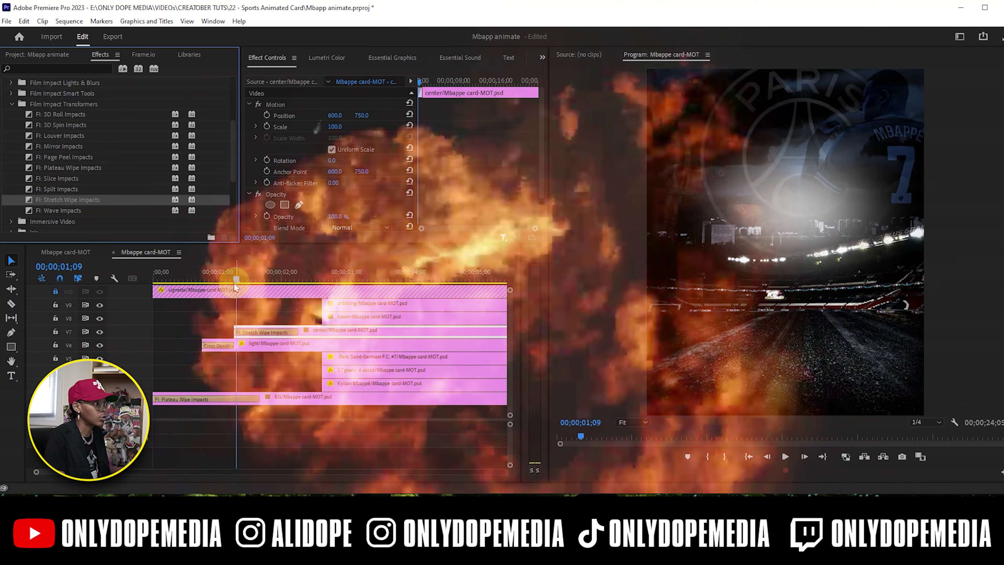
{"action": "mouse_move", "coordinate": [234, 281]}
{"action": "left_mouse_down"}
{"action": "mouse_move", "coordinate": [216, 286]}
{"action": "mouse_move", "coordinate": [247, 292]}
{"action": "left_mouse_up"}
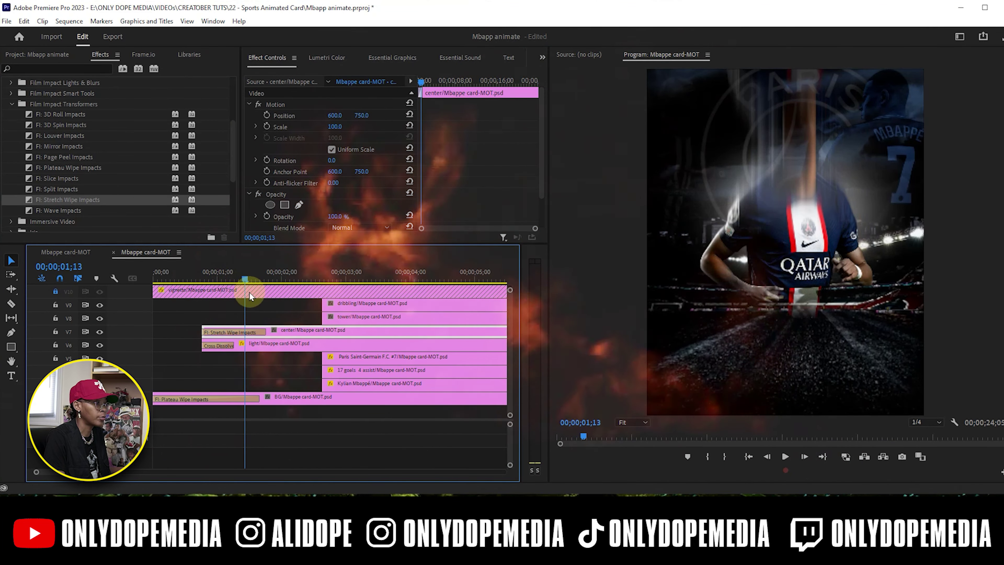
- Randomize the center clip's FI: Stretch Wipe Impacts settings three times and preview the wipe
{"action": "left_click_drag", "start_coordinate": [252, 332], "coordinate": [226, 329]}
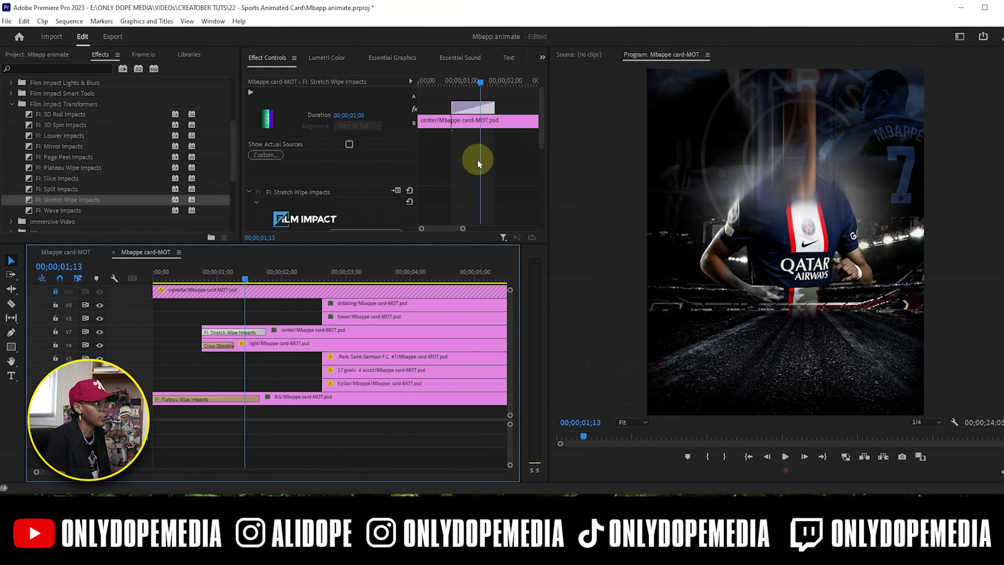
{"action": "scroll", "coordinate": [477, 159], "scroll_direction": "down", "scroll_amount": 5}
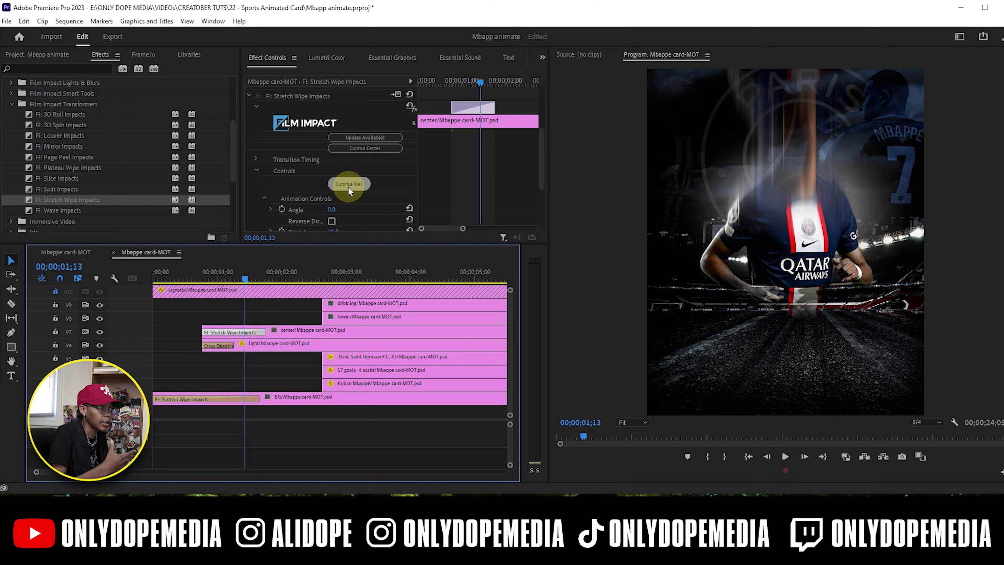
{"action": "left_click", "coordinate": [348, 184]}
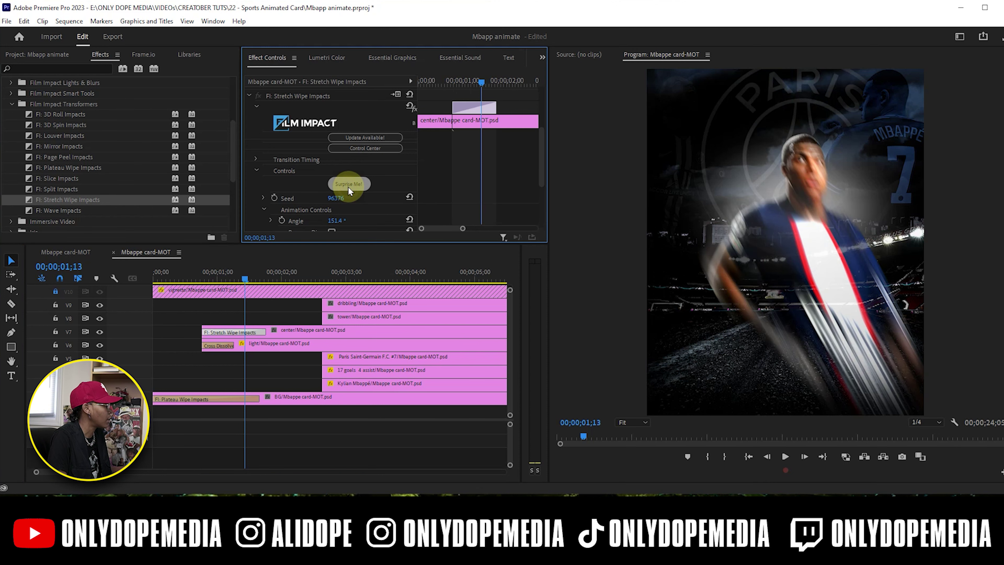
{"action": "left_click", "coordinate": [349, 185]}
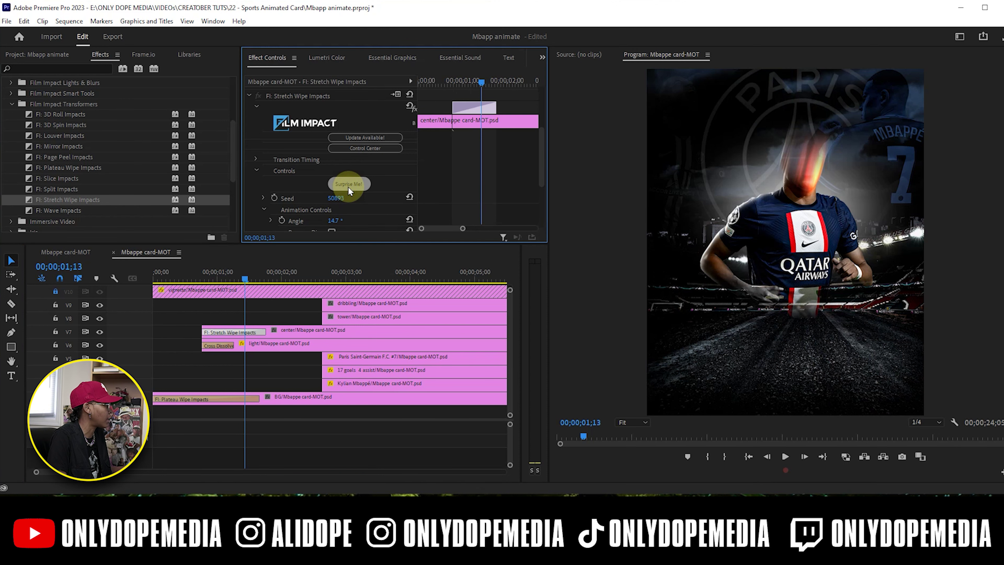
{"action": "left_click", "coordinate": [348, 186]}
{"action": "left_click", "coordinate": [190, 269]}
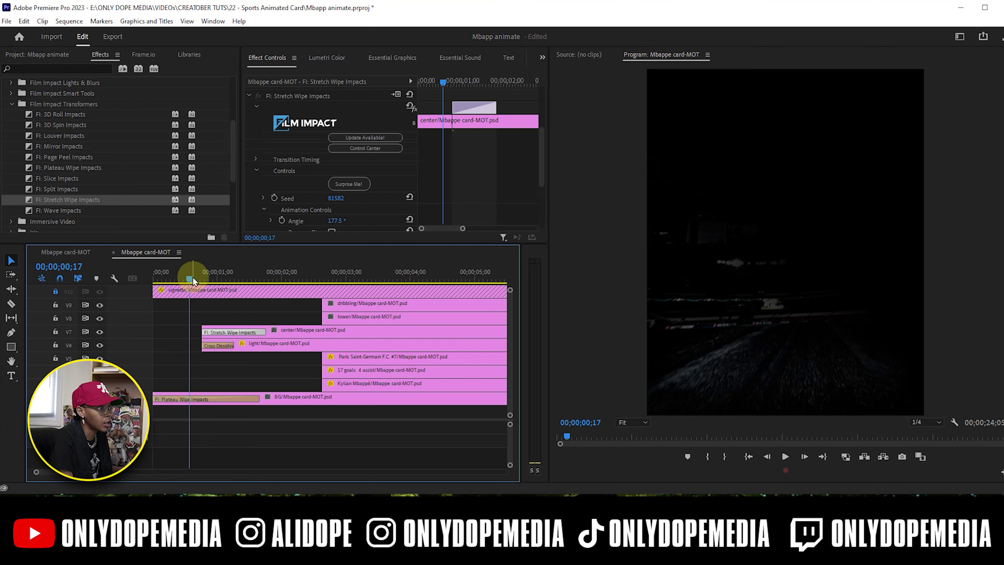
{"action": "left_click_drag", "start_coordinate": [193, 277], "coordinate": [267, 272]}
- Extend the dribbling clip's start back to the end of the Stretch Wipe and search the effects for "slide"
{"action": "left_click_drag", "start_coordinate": [323, 303], "coordinate": [275, 296]}
{"action": "left_click", "coordinate": [284, 303]}
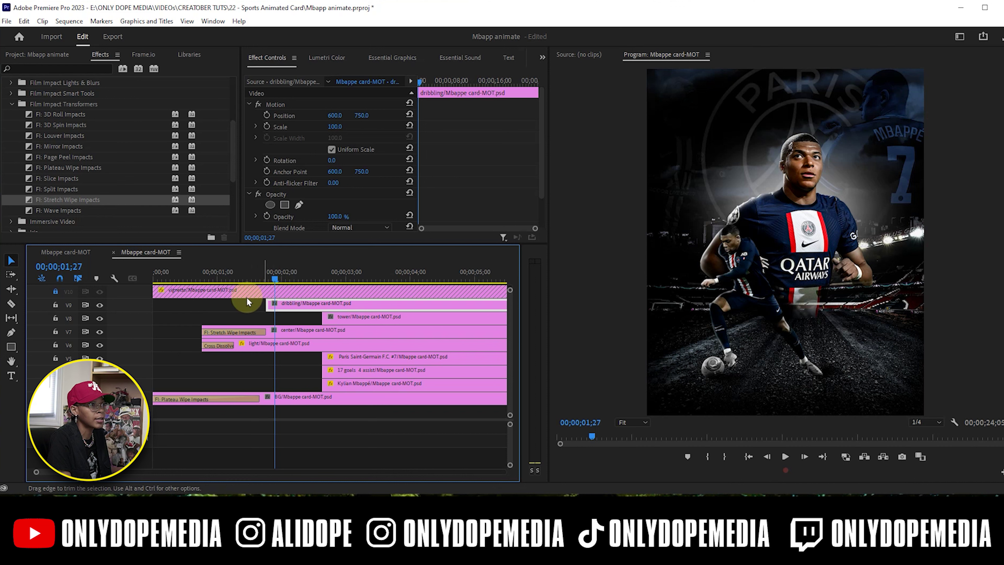
{"action": "left_click", "coordinate": [26, 68]}
{"action": "type", "text": "slide"}
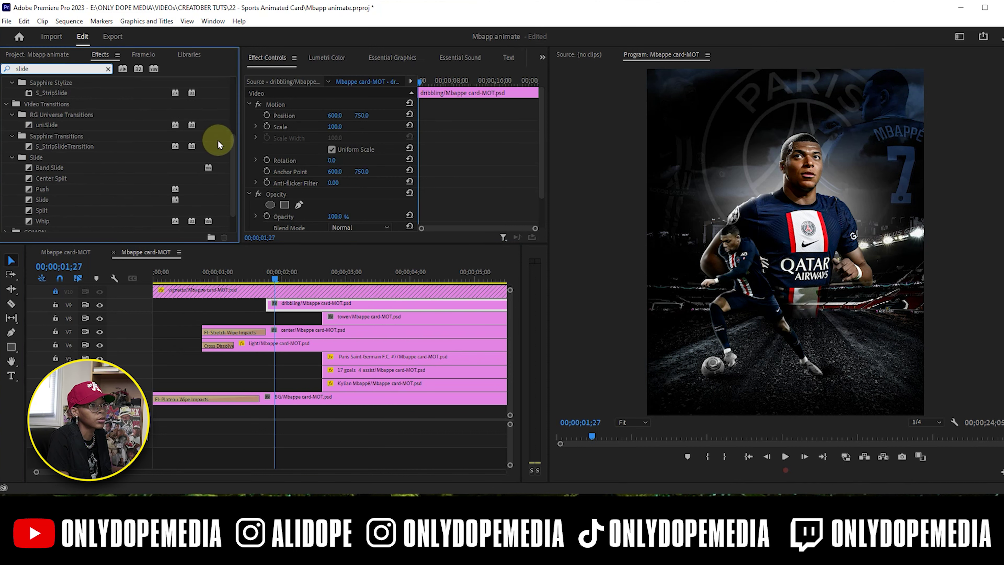
{"action": "left_click", "coordinate": [234, 153]}
{"action": "left_click_drag", "start_coordinate": [234, 171], "coordinate": [233, 184]}
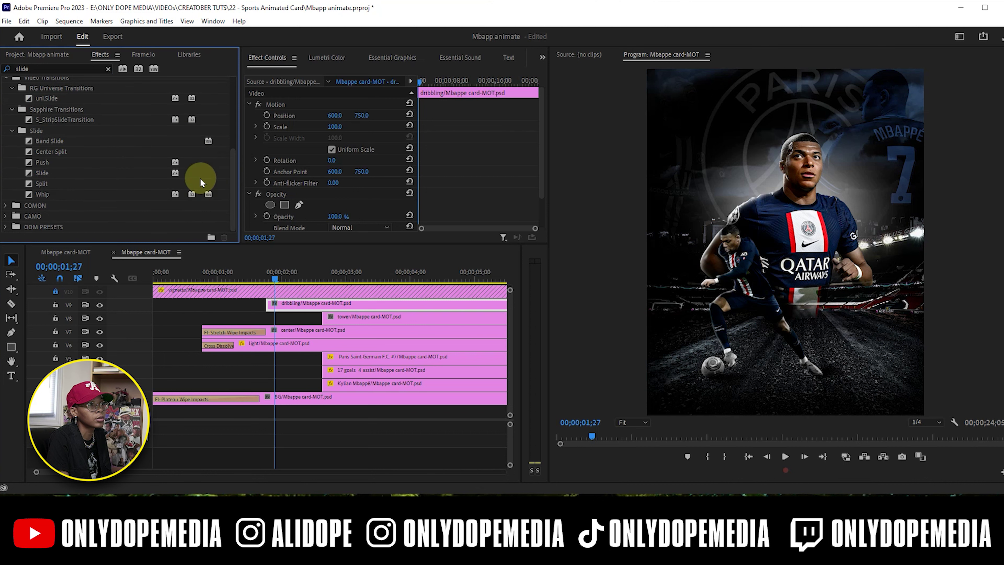
- Try the Slide transition at the dribbling clip's start, switch it to come in from the right, and preview it
{"action": "left_click_drag", "start_coordinate": [47, 175], "coordinate": [313, 279]}
{"action": "left_click", "coordinate": [257, 278]}
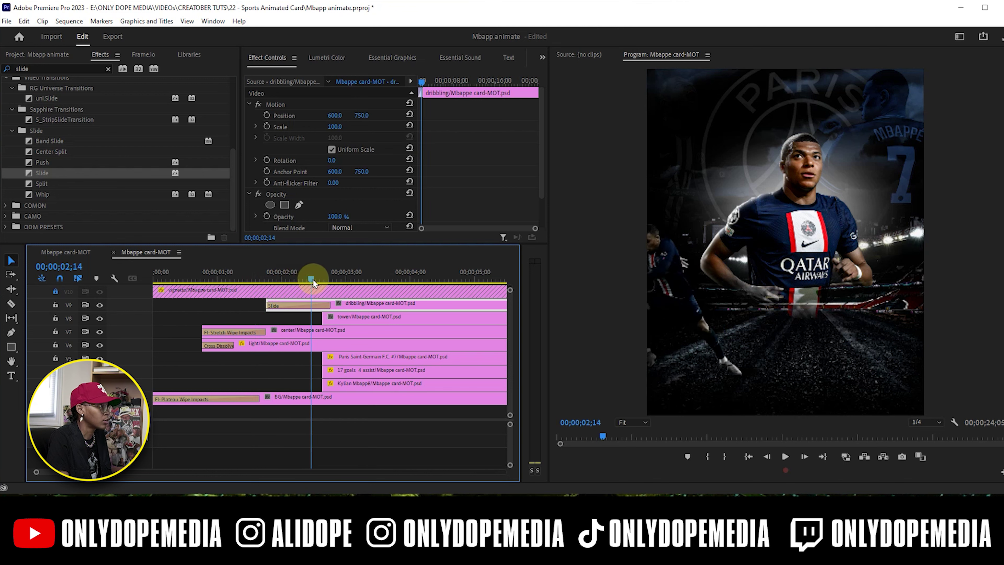
{"action": "left_click", "coordinate": [303, 305]}
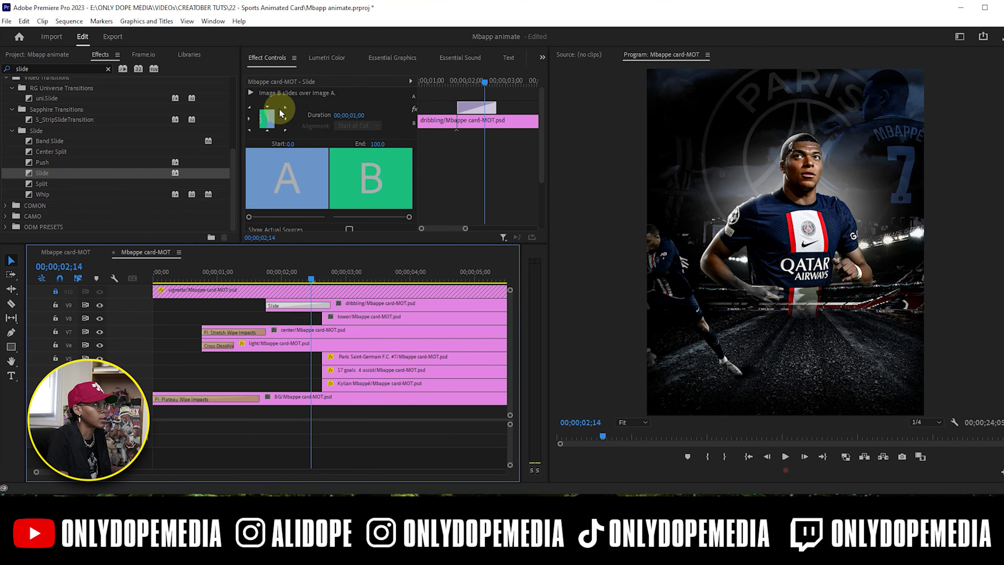
{"action": "left_click", "coordinate": [259, 278]}
{"action": "left_click_drag", "start_coordinate": [262, 274], "coordinate": [312, 266]}
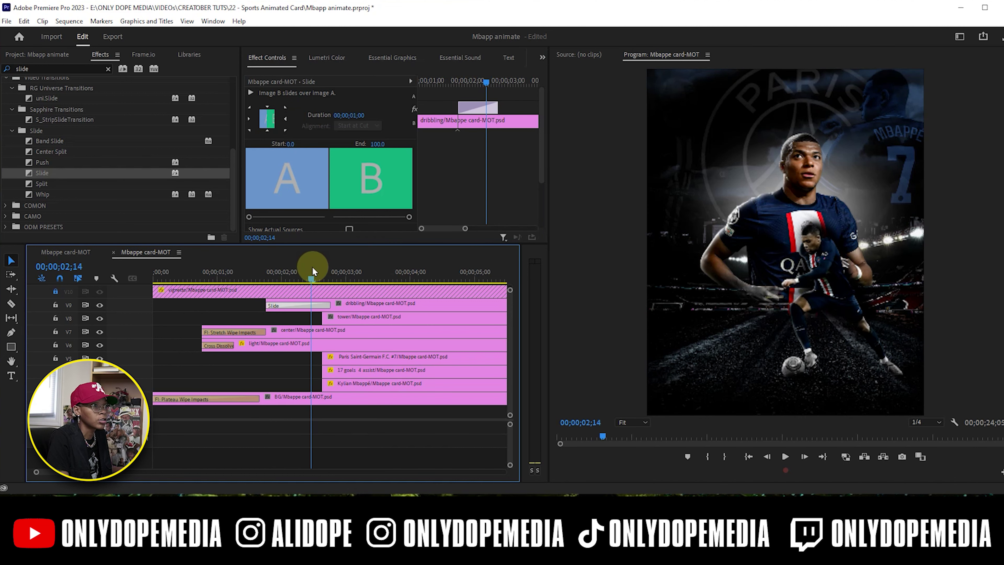
- Apply the Push transition to the starts of the dribbling and tower clips, bringing both clips in earlier
{"action": "left_click_drag", "start_coordinate": [48, 160], "coordinate": [277, 308]}
{"action": "left_click", "coordinate": [285, 308]}
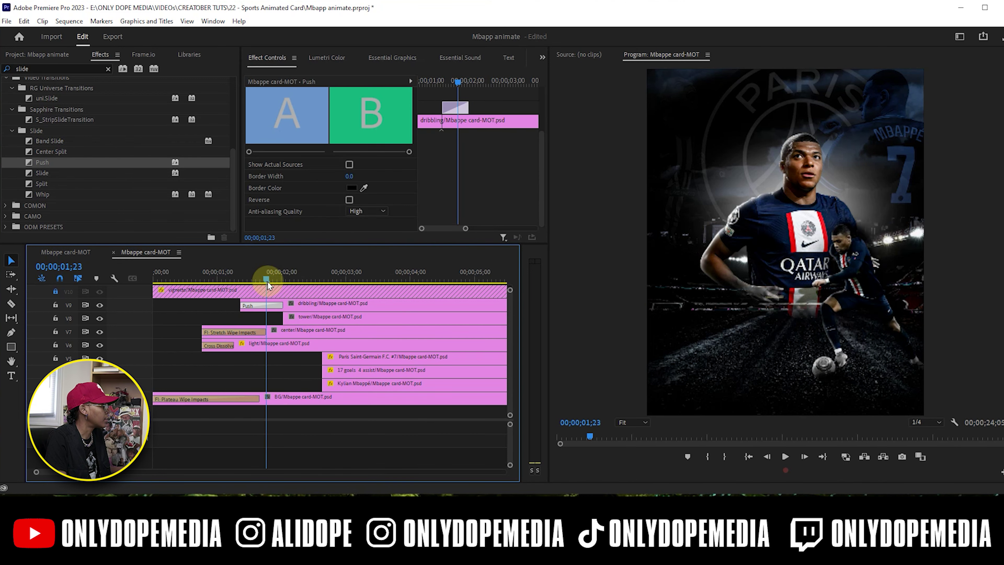
{"action": "left_click_drag", "start_coordinate": [268, 282], "coordinate": [288, 282]}
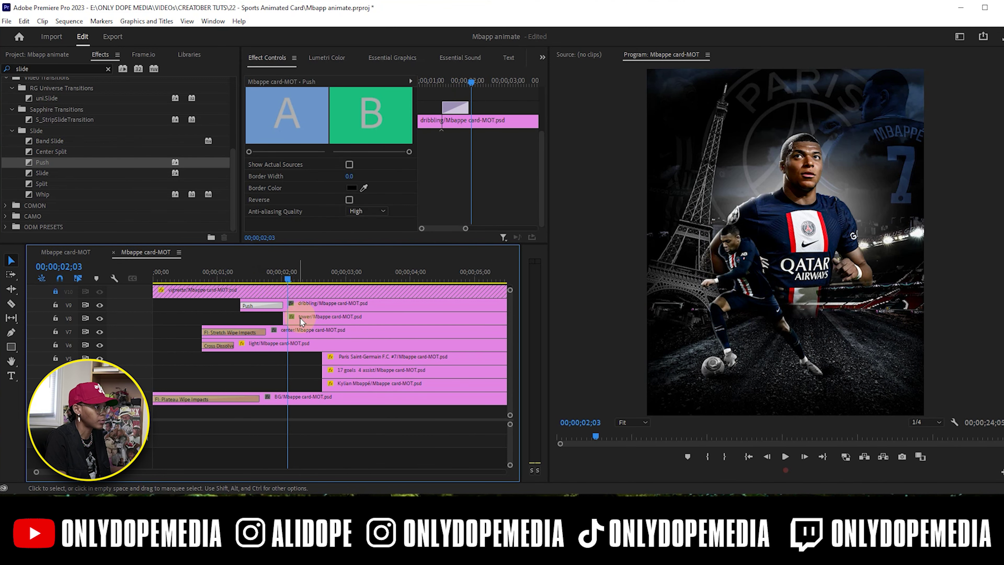
{"action": "left_click", "coordinate": [309, 318]}
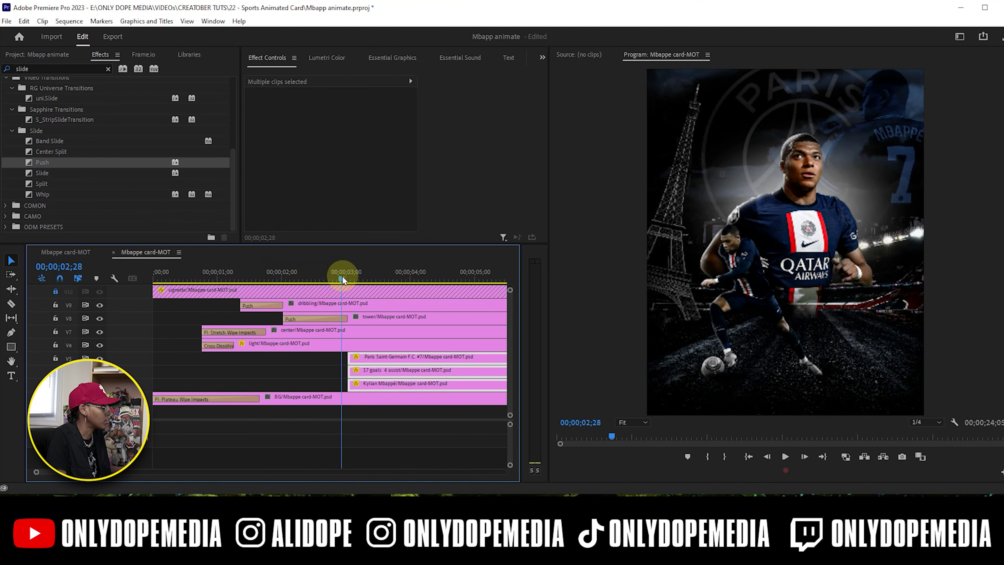
- Set the dribbling clip's Push duration to 00;00;01;02 and start the three text clips at 00;00;02;28
{"action": "left_click_drag", "start_coordinate": [342, 276], "coordinate": [275, 283]}
{"action": "left_click_drag", "start_coordinate": [346, 319], "coordinate": [295, 271]}
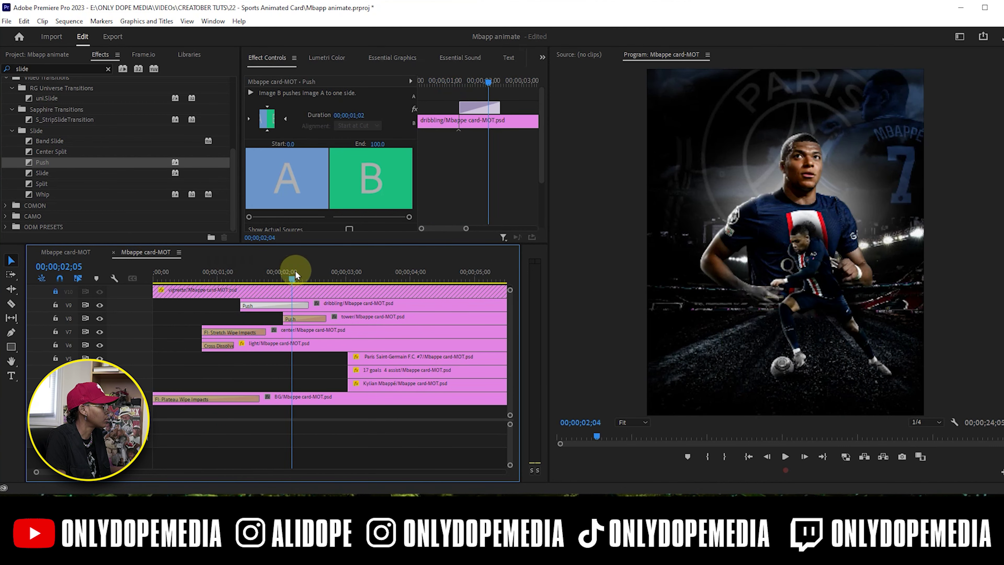
{"action": "left_click", "coordinate": [229, 346]}
{"action": "left_click_drag", "start_coordinate": [220, 279], "coordinate": [344, 284]}
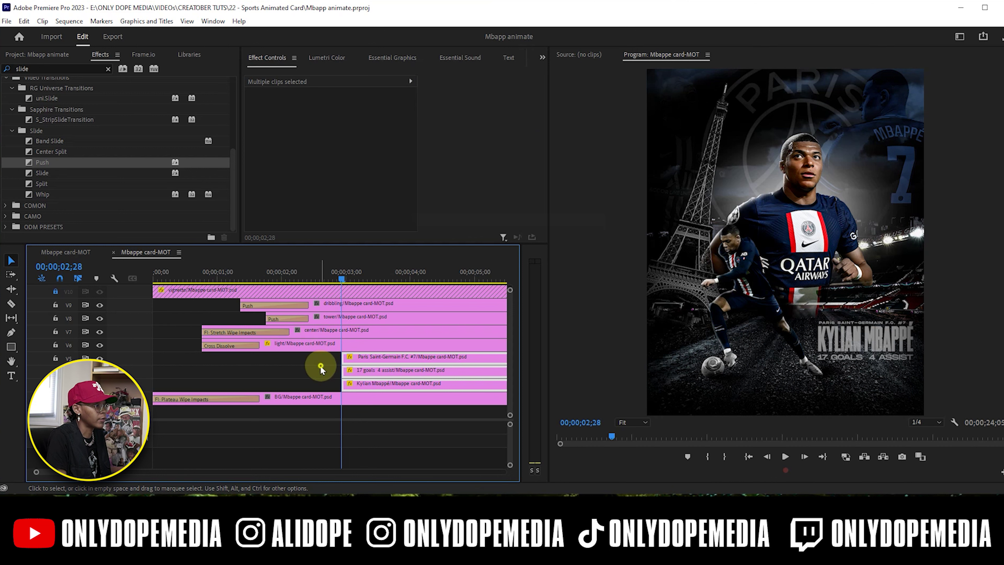
{"action": "left_click", "coordinate": [320, 365]}
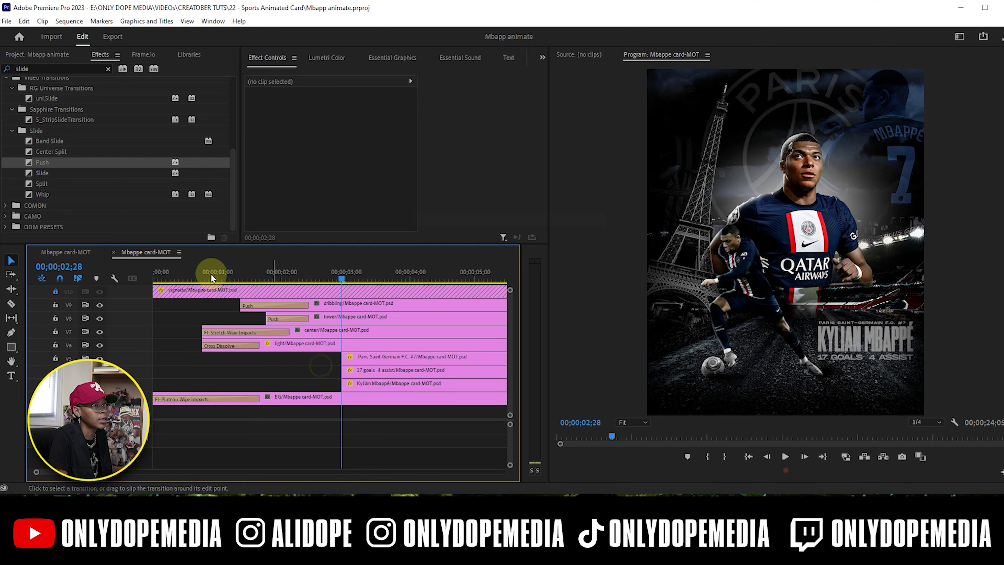
- Apply FI: Glitch 2.0 Impacts to the starts of the three text clips and stagger them, starting the Paris Saint-Germain clip at 00;00;03;28
{"action": "left_click", "coordinate": [52, 68]}
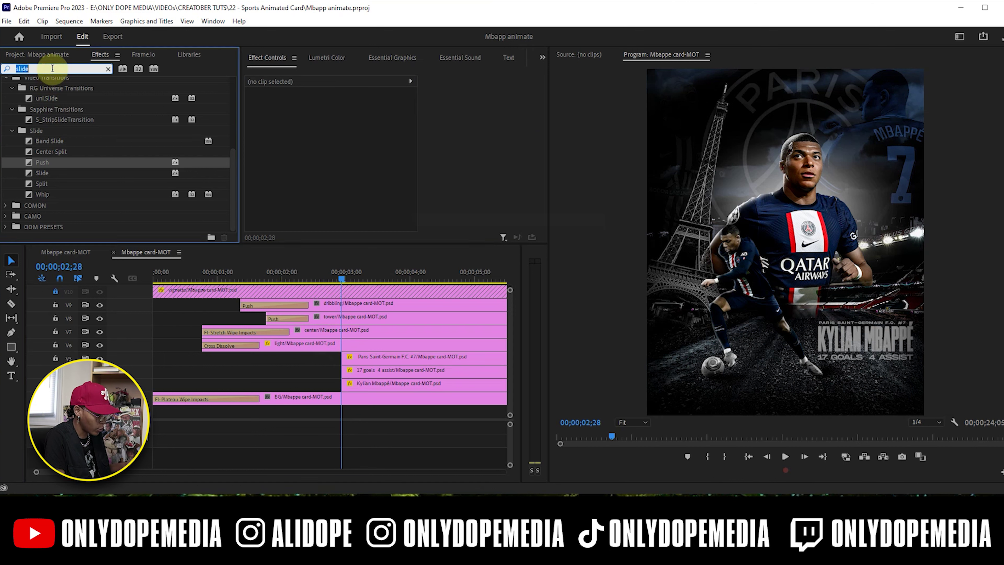
{"action": "type", "text": "glit"}
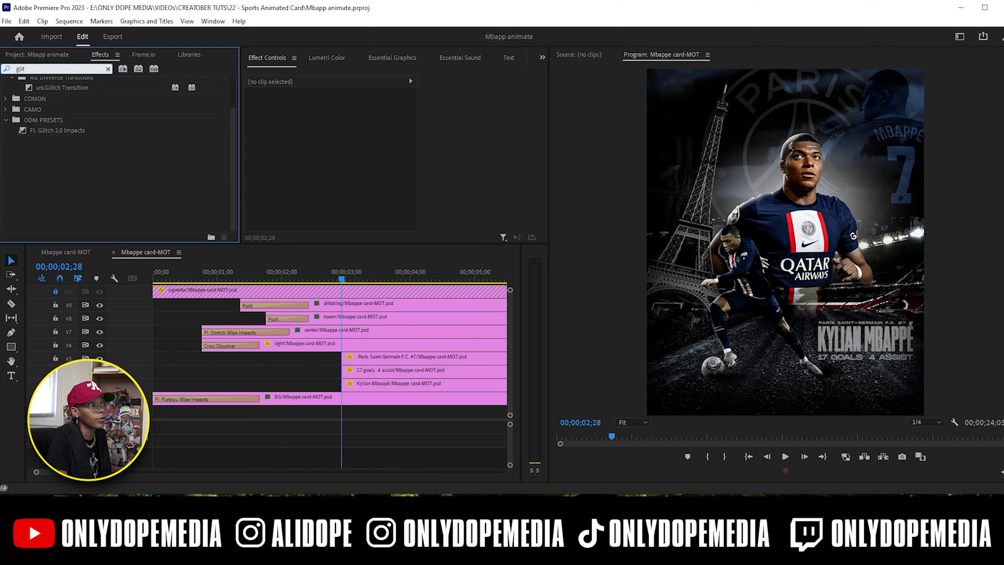
{"action": "scroll", "coordinate": [61, 136], "scroll_direction": "up", "scroll_amount": 4}
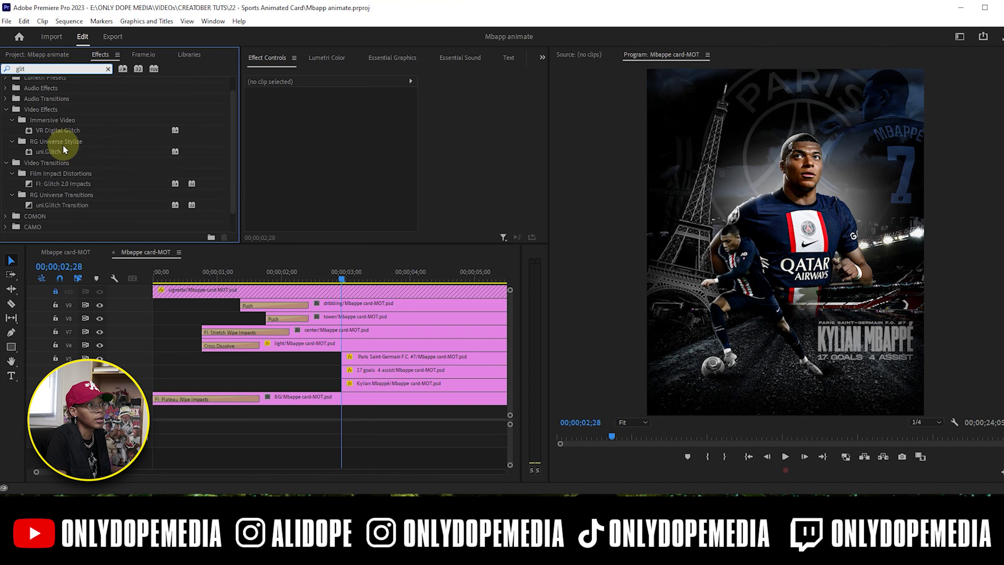
{"action": "left_click_drag", "start_coordinate": [66, 182], "coordinate": [343, 361]}
{"action": "scroll", "coordinate": [336, 358], "scroll_direction": "down", "scroll_amount": 2}
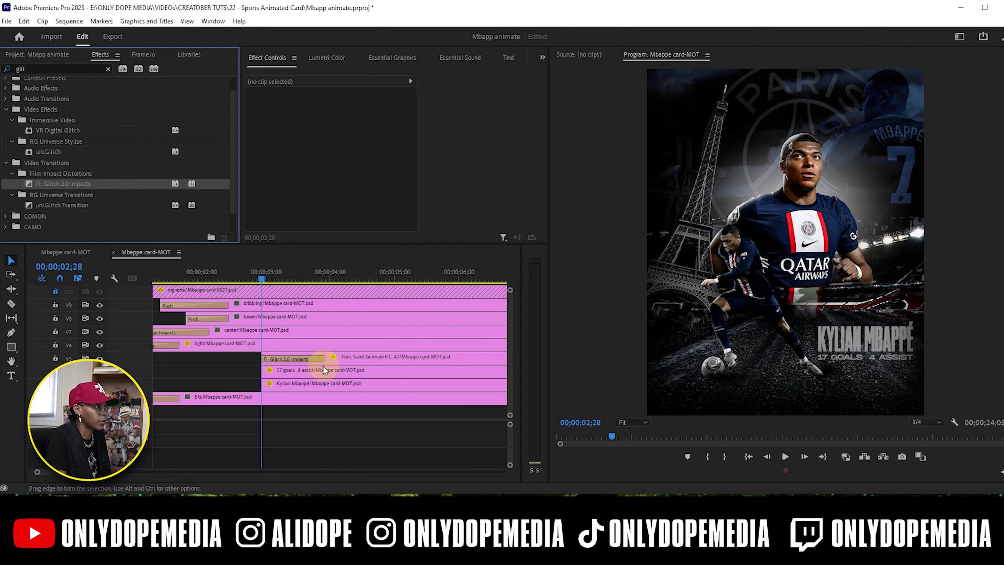
{"action": "left_click_drag", "start_coordinate": [261, 279], "coordinate": [286, 284]}
{"action": "left_click_drag", "start_coordinate": [287, 283], "coordinate": [302, 284]}
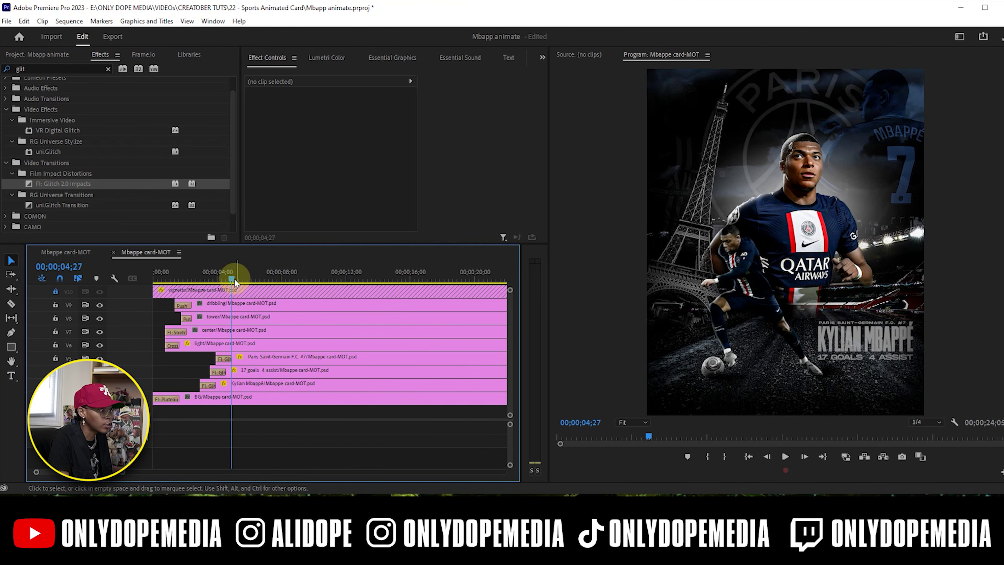
- Cut the three text clips at 00;00;09;20
{"action": "left_click_drag", "start_coordinate": [235, 278], "coordinate": [262, 279]}
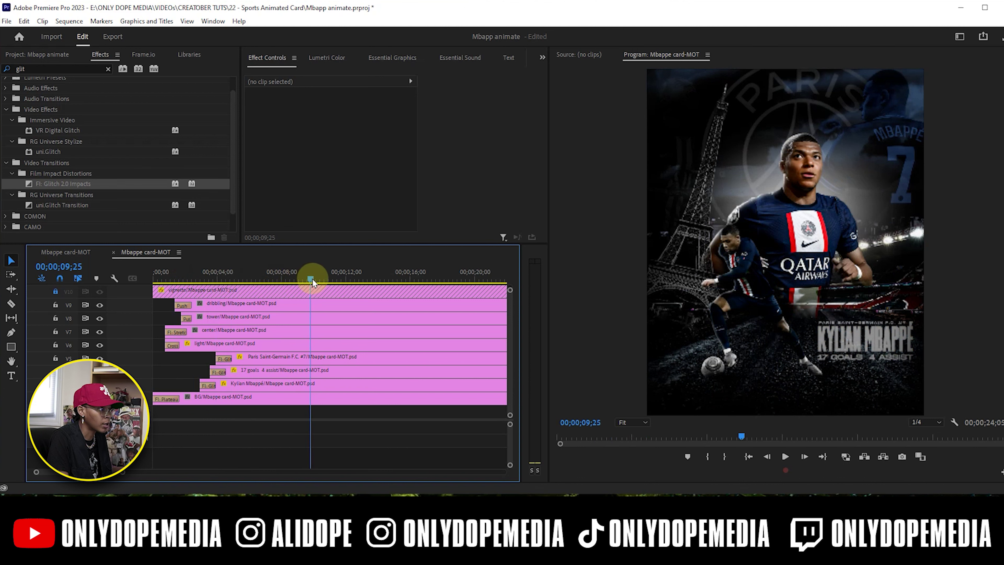
{"action": "left_click_drag", "start_coordinate": [312, 278], "coordinate": [307, 279]}
{"action": "left_click", "coordinate": [293, 383]}
{"action": "left_click", "coordinate": [294, 370], "text": "shift"}
{"action": "left_click", "coordinate": [294, 359], "text": "shift"}
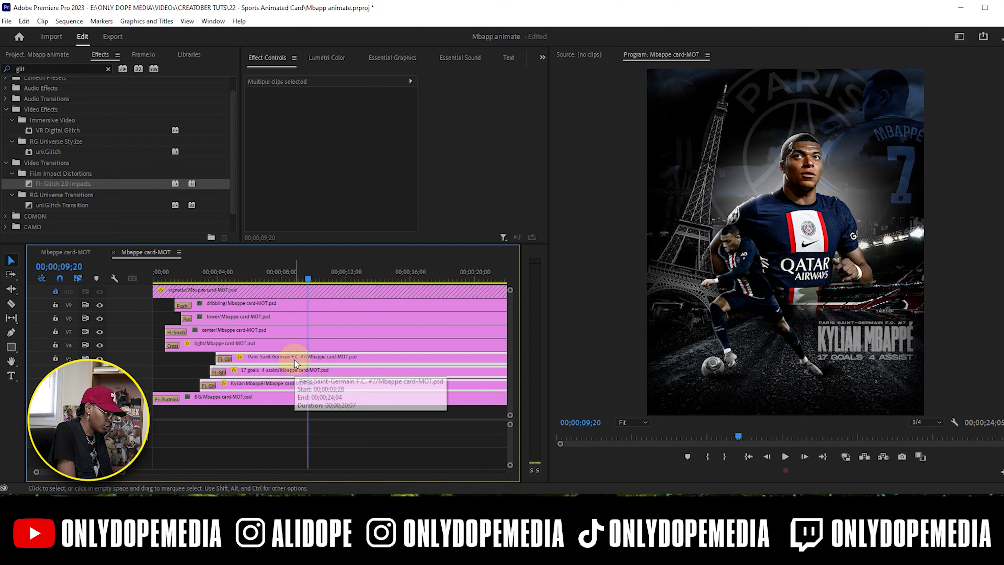
{"action": "key", "text": "ctrl+k"}
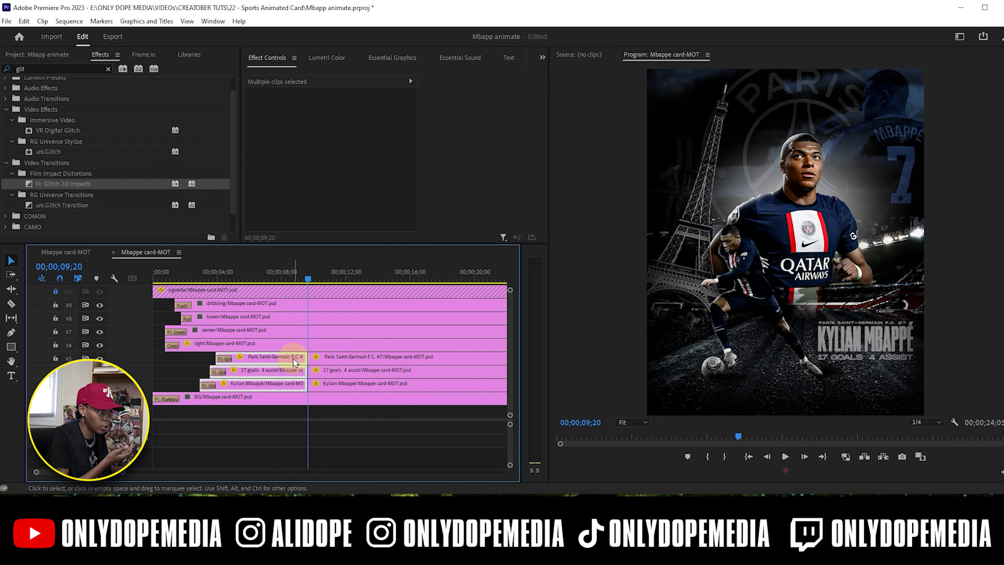
- Apply FI: Glitch 2.0 Impacts across the cut in each of the three text clips and open the Kylian Mbappé transition's settings
{"action": "left_click", "coordinate": [65, 186]}
{"action": "left_click_drag", "start_coordinate": [308, 361], "coordinate": [308, 360]}
{"action": "left_click_drag", "start_coordinate": [97, 186], "coordinate": [307, 369]}
{"action": "left_click_drag", "start_coordinate": [139, 183], "coordinate": [307, 385]}
{"action": "left_click", "coordinate": [308, 384]}
{"action": "scroll", "coordinate": [360, 211], "scroll_direction": "down", "scroll_amount": 3}
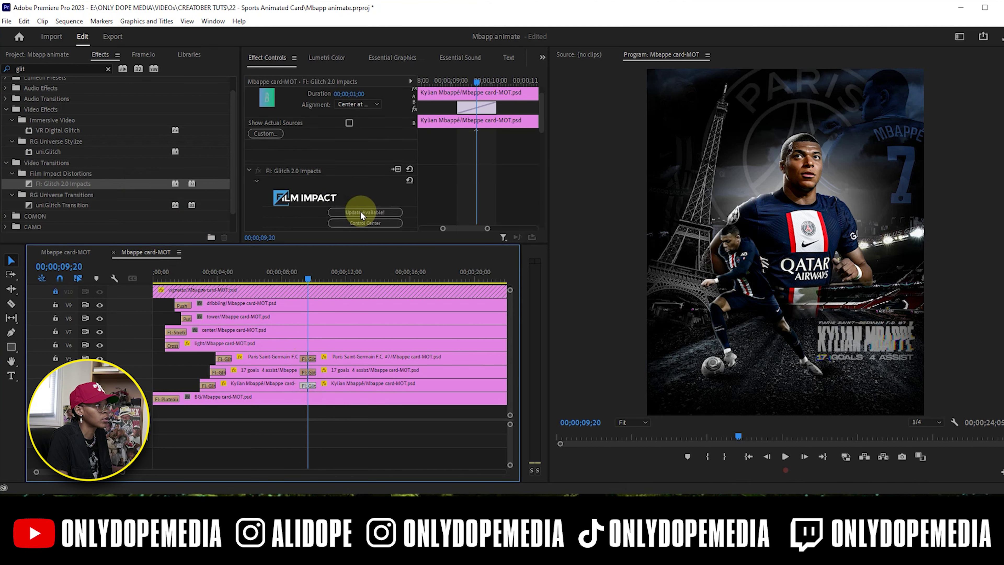
- Randomize the FI: Glitch 2.0 Impacts settings of the Kylian Mbappé and Paris Saint-Germain transitions at the 00;00;09;20 cut
{"action": "left_click", "coordinate": [351, 225]}
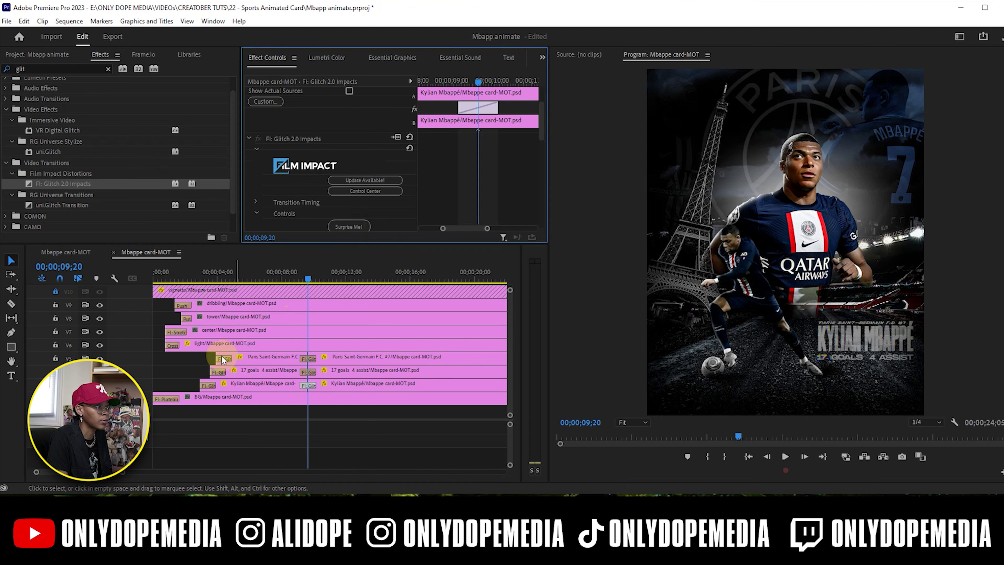
{"action": "left_click", "coordinate": [311, 358]}
{"action": "scroll", "coordinate": [347, 200], "scroll_direction": "down", "scroll_amount": 2}
{"action": "left_click", "coordinate": [348, 202]}
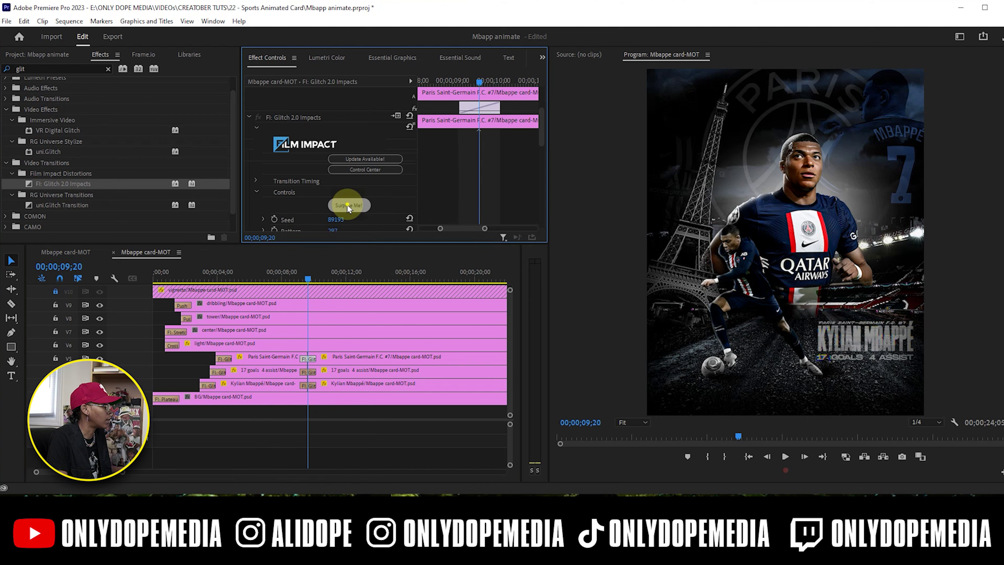
- Cut the three text clips at 00;00;16;11 and apply FI: Glitch 2.0 Impacts across the cuts
{"action": "left_click", "coordinate": [291, 279]}
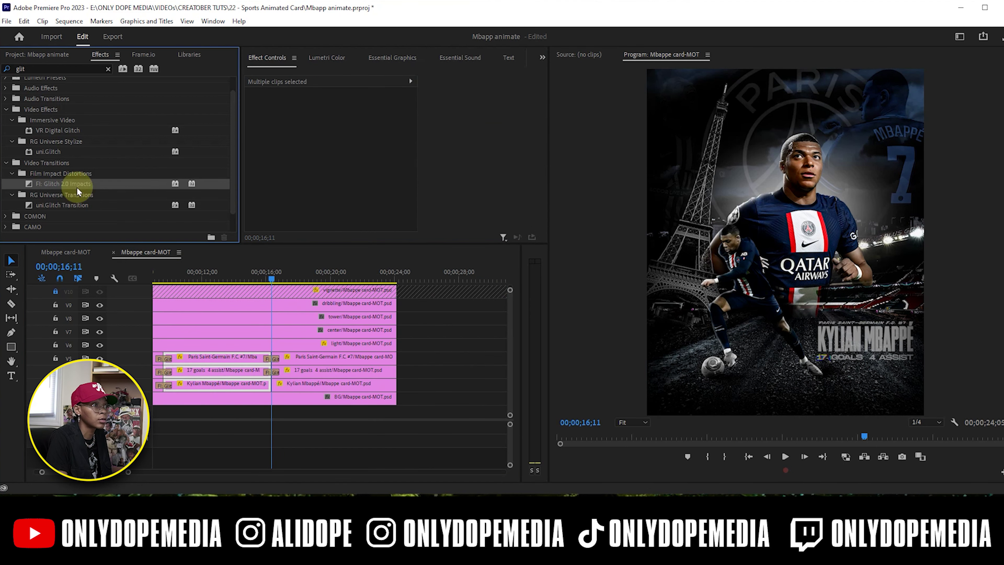
{"action": "left_click_drag", "start_coordinate": [77, 187], "coordinate": [269, 375]}
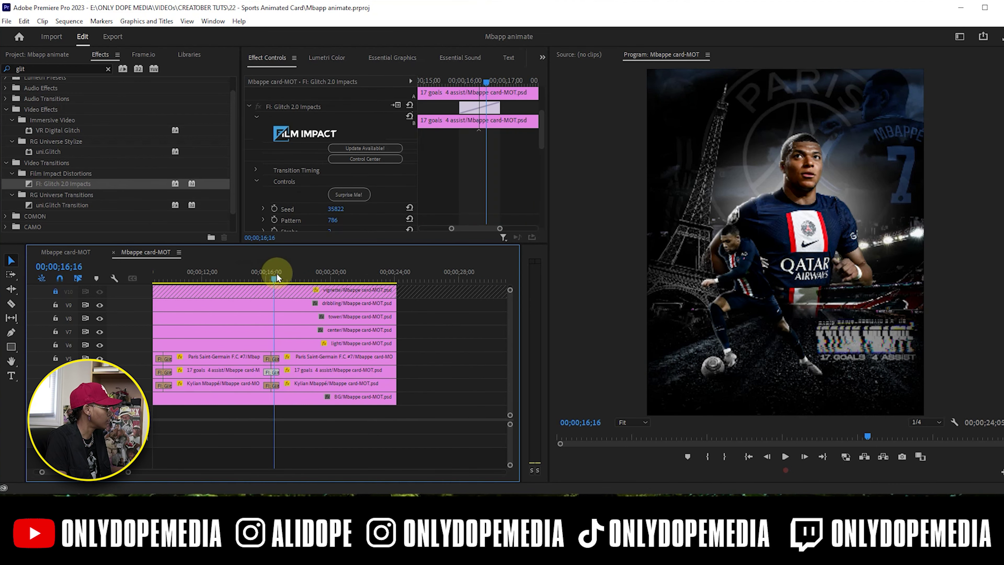
{"action": "left_click_drag", "start_coordinate": [277, 274], "coordinate": [214, 315]}
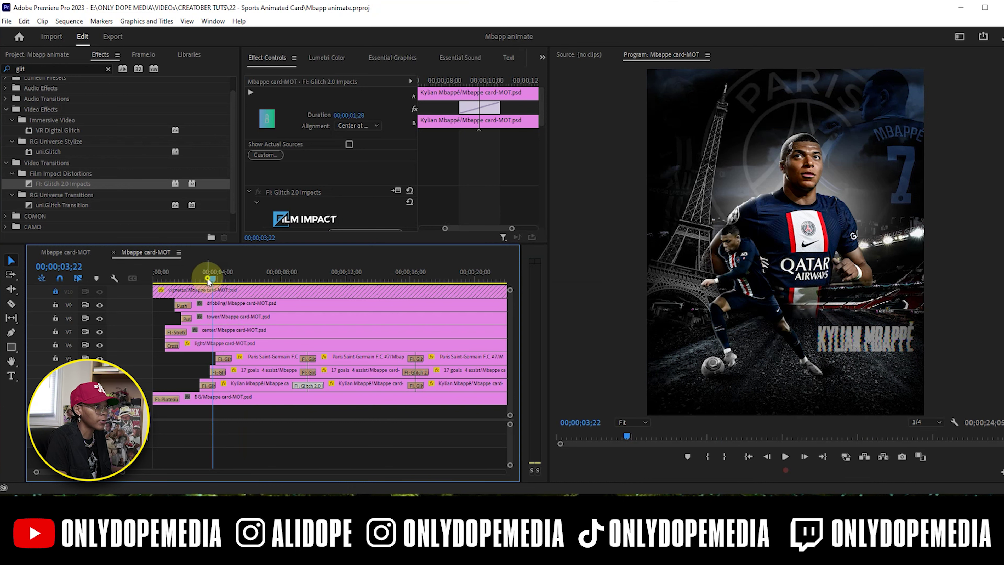
- Find the Levels video effect by searching for "lev" and apply it to the light clip
{"action": "left_click_drag", "start_coordinate": [210, 277], "coordinate": [197, 279]}
{"action": "left_click", "coordinate": [216, 344]}
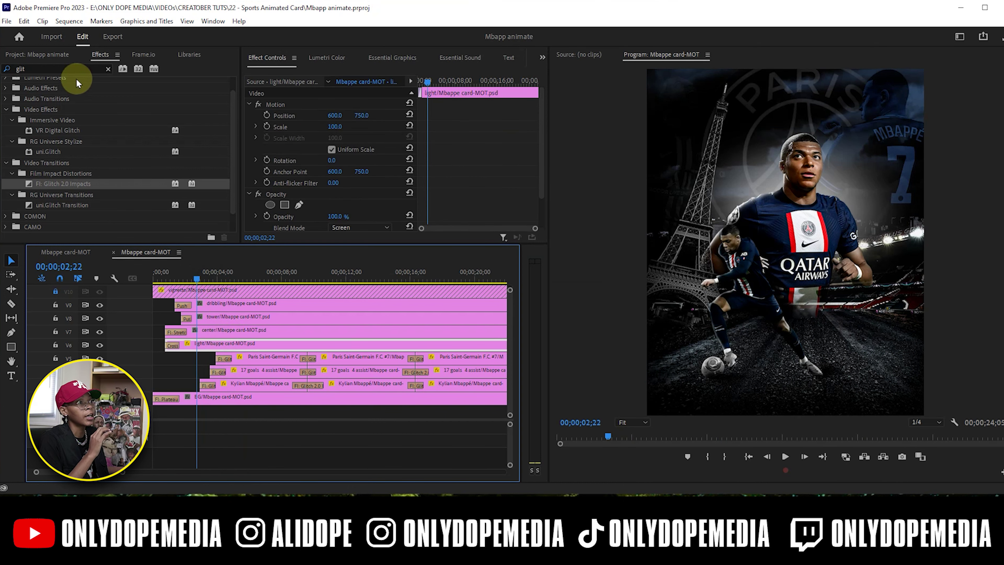
{"action": "left_click", "coordinate": [107, 69]}
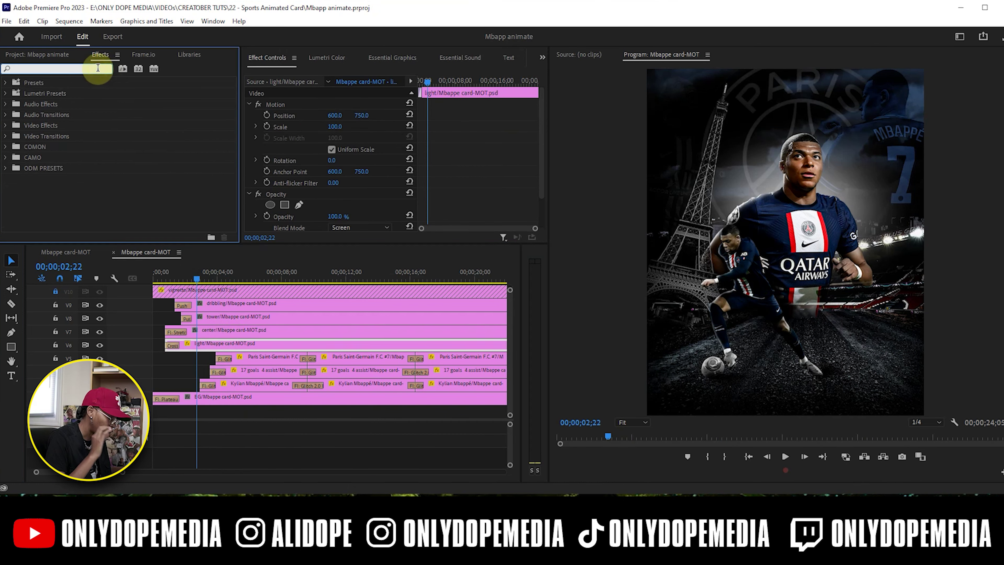
{"action": "type", "text": "lev"}
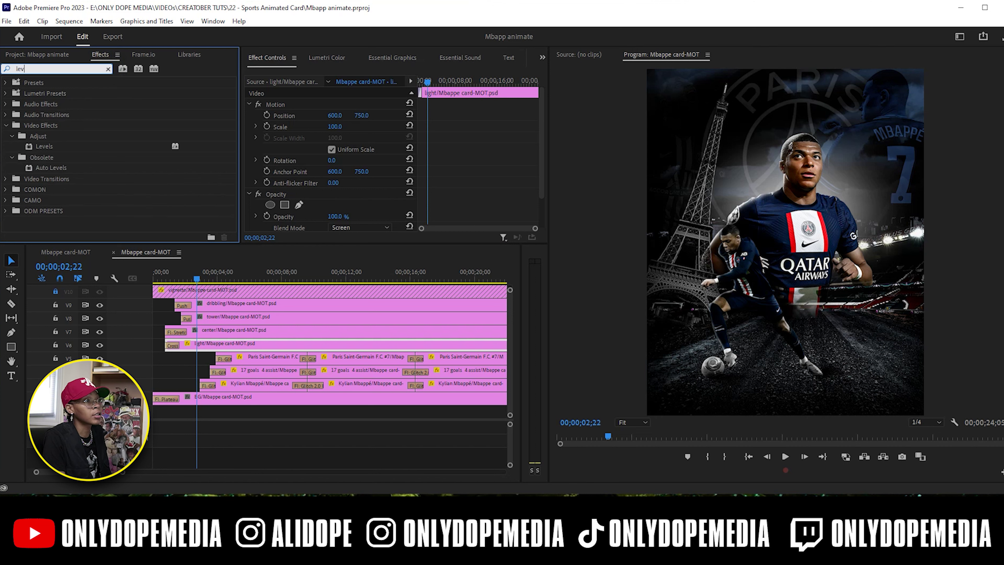
{"action": "left_click_drag", "start_coordinate": [47, 147], "coordinate": [223, 345]}
- Start keyframing the light clip's Levels (RGB) White Output at 00;00;01;21 with a value of 44
{"action": "left_click_drag", "start_coordinate": [193, 278], "coordinate": [180, 284]}
{"action": "scroll", "coordinate": [341, 175], "scroll_direction": "down", "scroll_amount": 5}
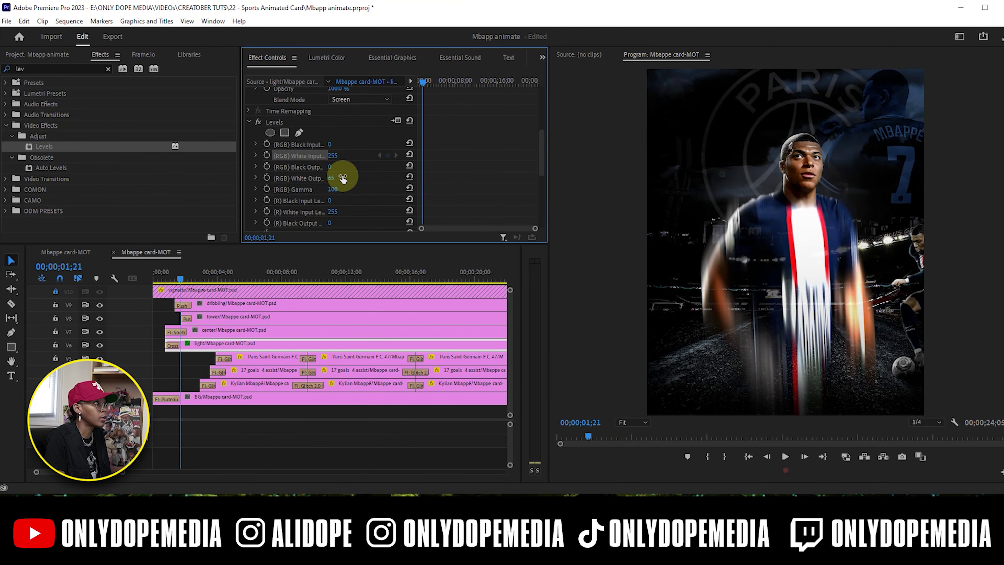
{"action": "left_click", "coordinate": [267, 178]}
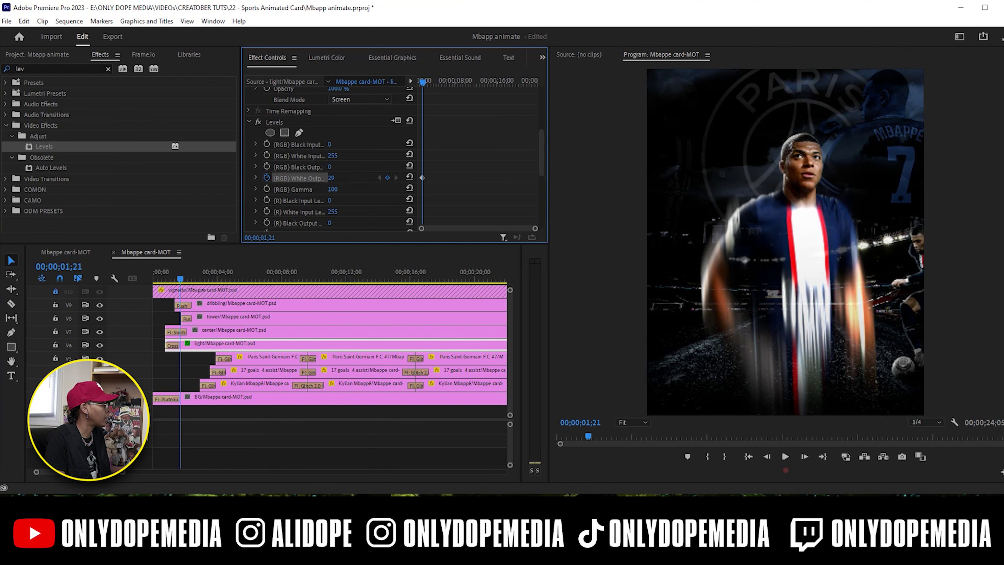
{"action": "left_click_drag", "start_coordinate": [333, 178], "coordinate": [250, 178]}
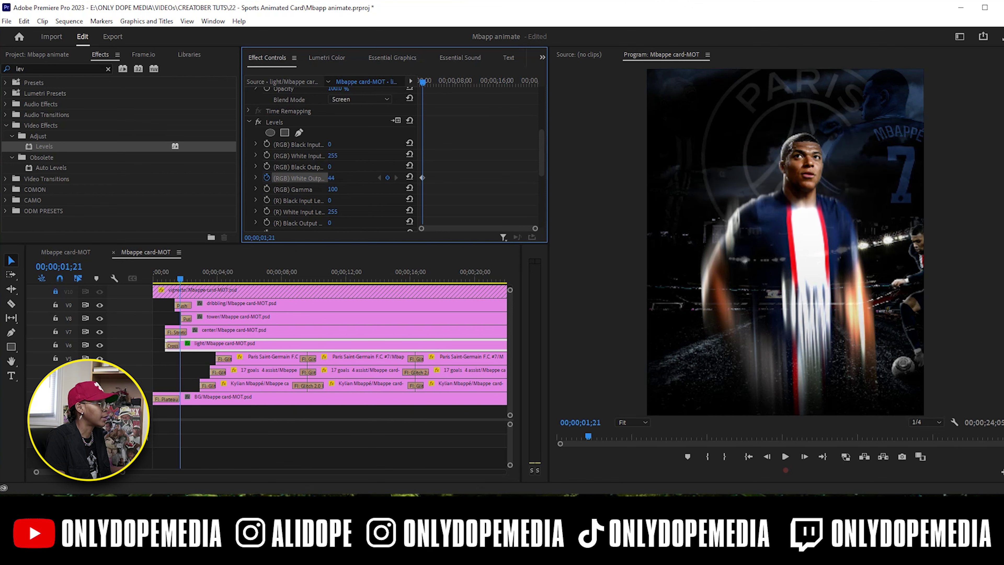
- Add fluctuating (RGB) White Output keyframes: 145 shortly after the first, 105 at 00;00;03;14, and a brighter one at 00;00;04;06
{"action": "left_click_drag", "start_coordinate": [416, 76], "coordinate": [427, 79]}
{"action": "left_click_drag", "start_coordinate": [336, 178], "coordinate": [374, 178]}
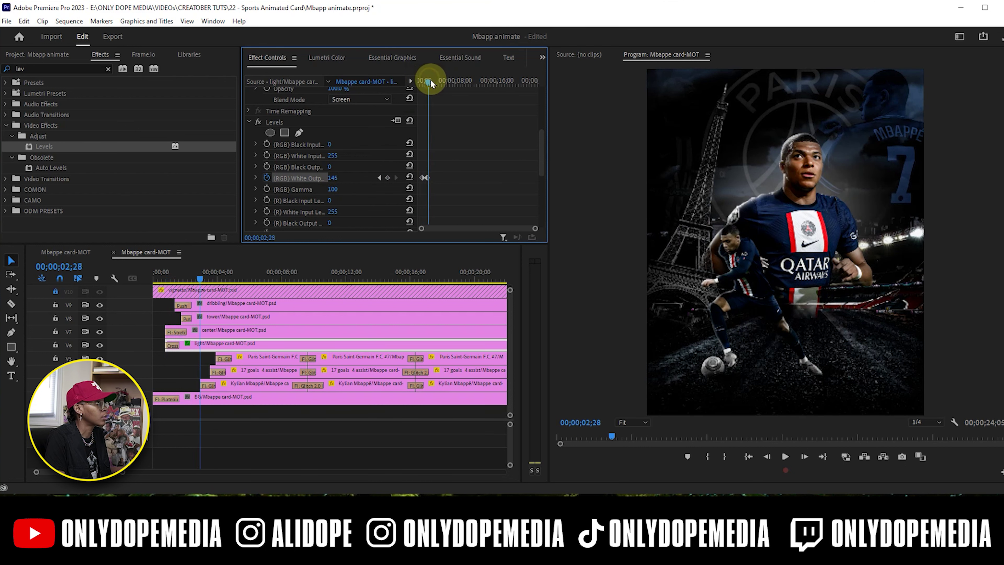
{"action": "left_click_drag", "start_coordinate": [428, 80], "coordinate": [432, 80]}
{"action": "left_click_drag", "start_coordinate": [332, 178], "coordinate": [312, 178]}
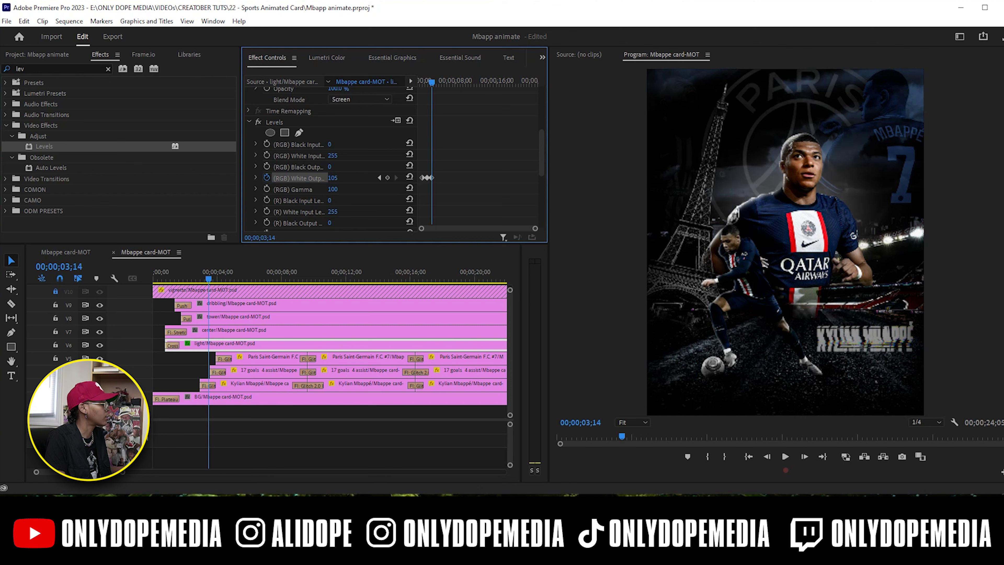
{"action": "left_click_drag", "start_coordinate": [432, 78], "coordinate": [436, 79]}
{"action": "left_click", "coordinate": [374, 150]}
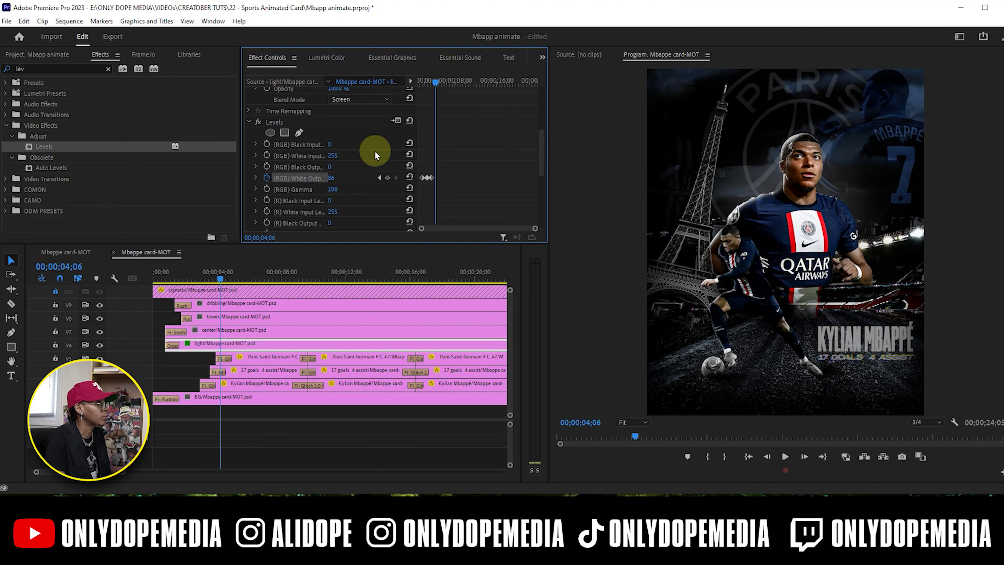
{"action": "left_click_drag", "start_coordinate": [336, 179], "coordinate": [342, 179]}
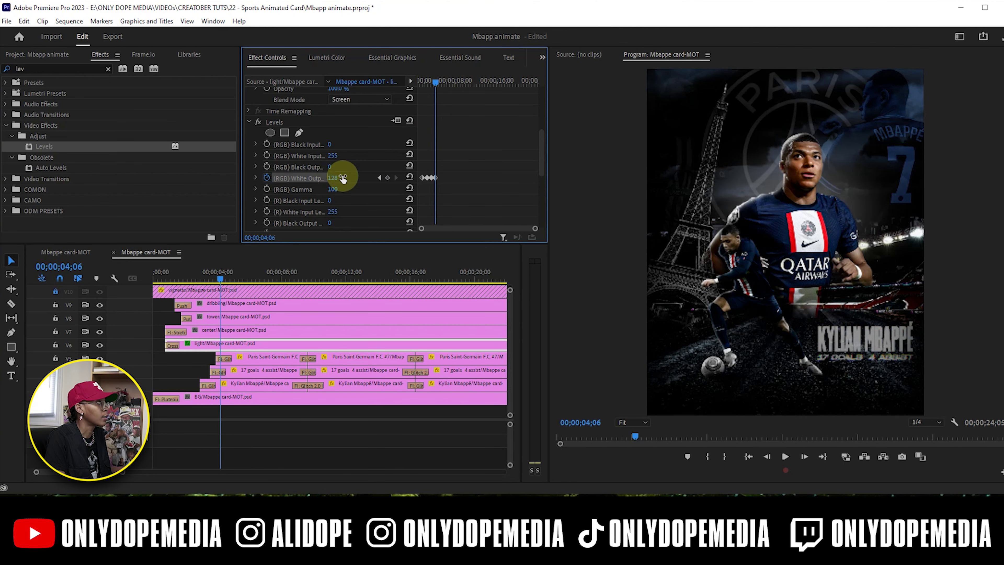
- Repeat the (RGB) White Output keyframes along the light clip, set them all to Auto Bezier, and save the project
{"action": "left_click_drag", "start_coordinate": [435, 83], "coordinate": [442, 83]}
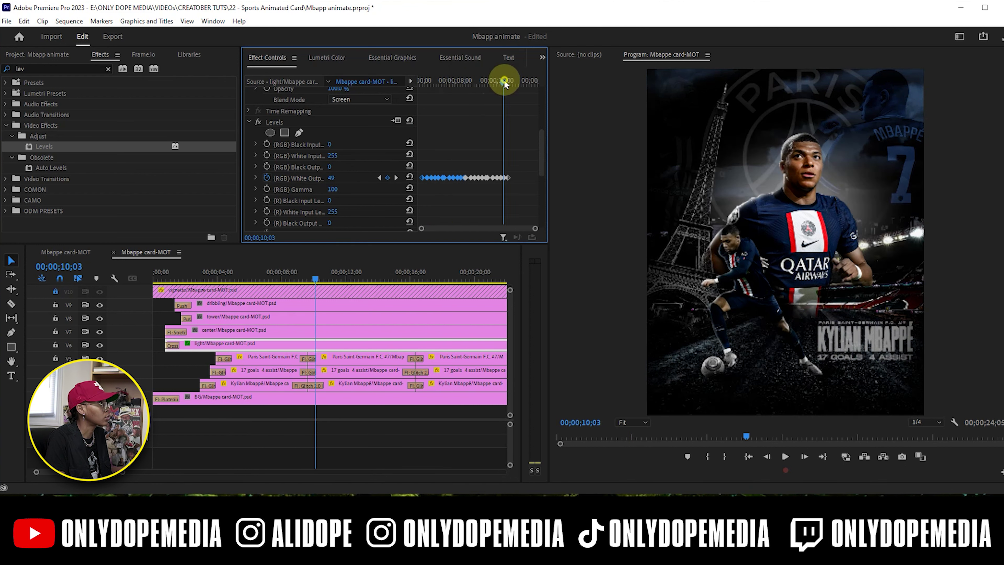
{"action": "left_click_drag", "start_coordinate": [504, 83], "coordinate": [474, 101]}
{"action": "left_click_drag", "start_coordinate": [422, 160], "coordinate": [534, 180]}
{"action": "right_click", "coordinate": [534, 180]}
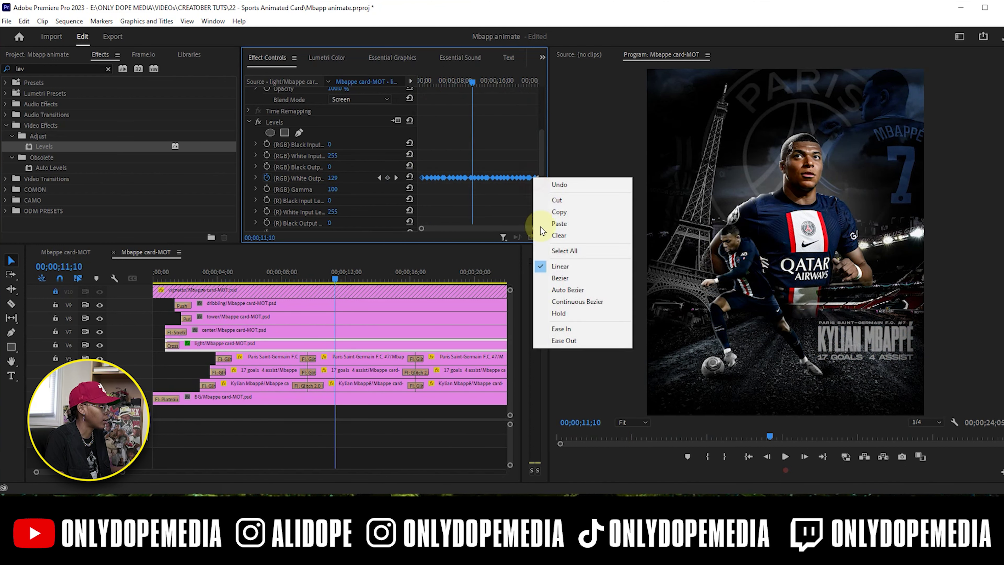
{"action": "left_click", "coordinate": [553, 290]}
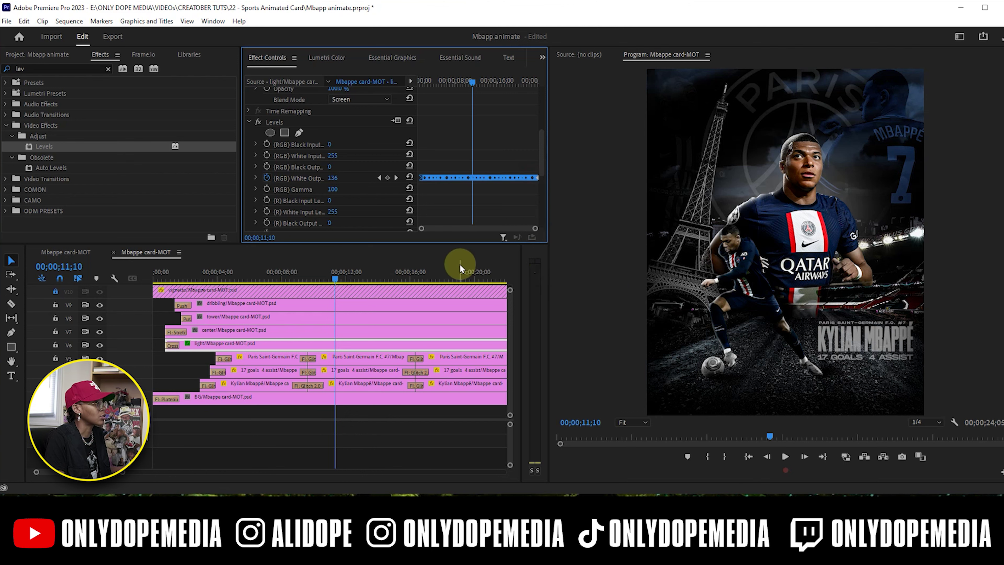
{"action": "key", "text": "ctrl+s"}
- Move the BG clip down one video track
{"action": "left_click_drag", "start_coordinate": [427, 78], "coordinate": [444, 82]}
{"action": "left_click_drag", "start_coordinate": [243, 401], "coordinate": [232, 419]}
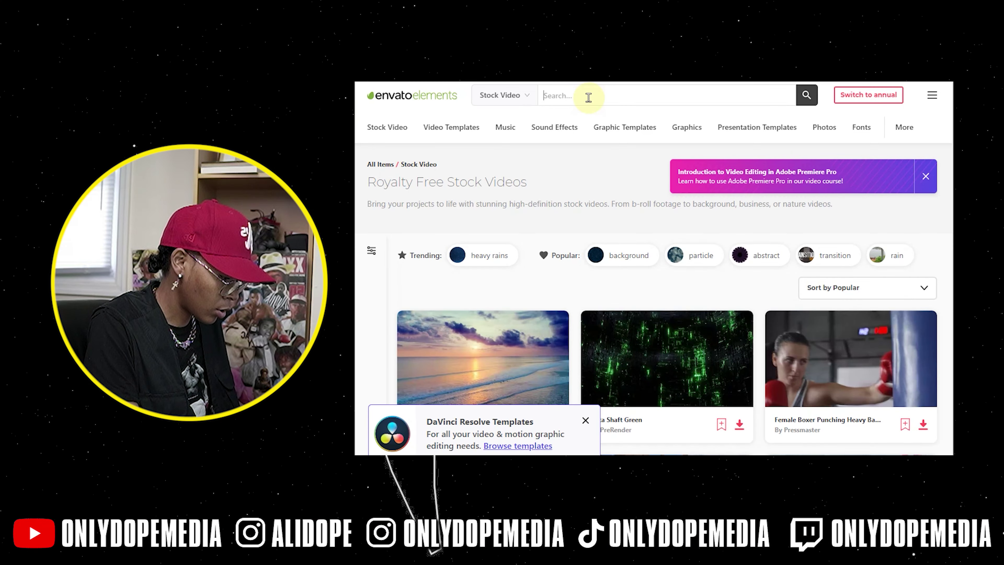
- Switch to Envato Elements, search its stock videos for "dark clouds", and browse the results for suitable background footage
{"action": "left_click", "coordinate": [588, 96]}
{"action": "type", "text": "dark clouds"}
{"action": "key", "text": "Return"}
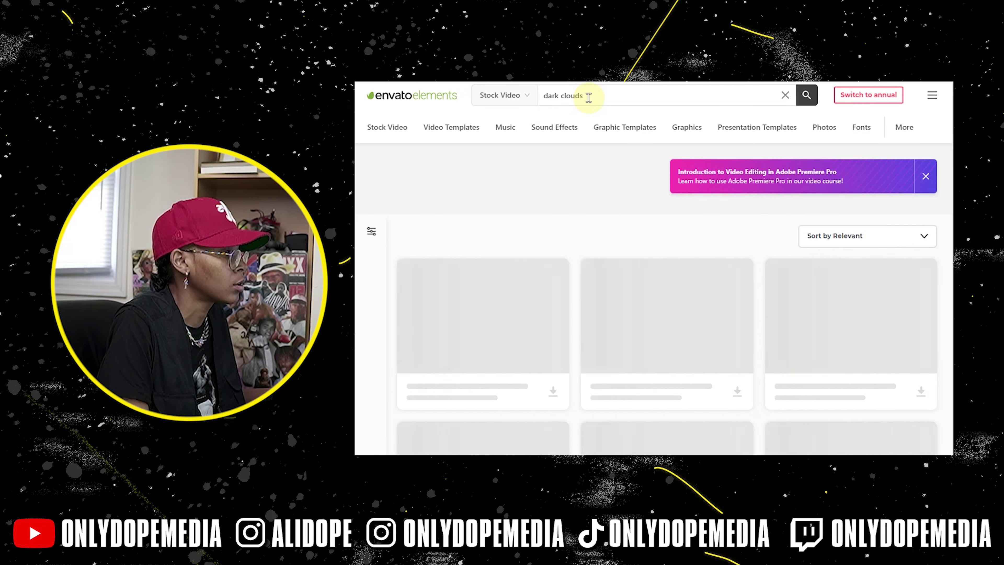
{"action": "scroll", "coordinate": [651, 160], "scroll_direction": "down", "scroll_amount": 4}
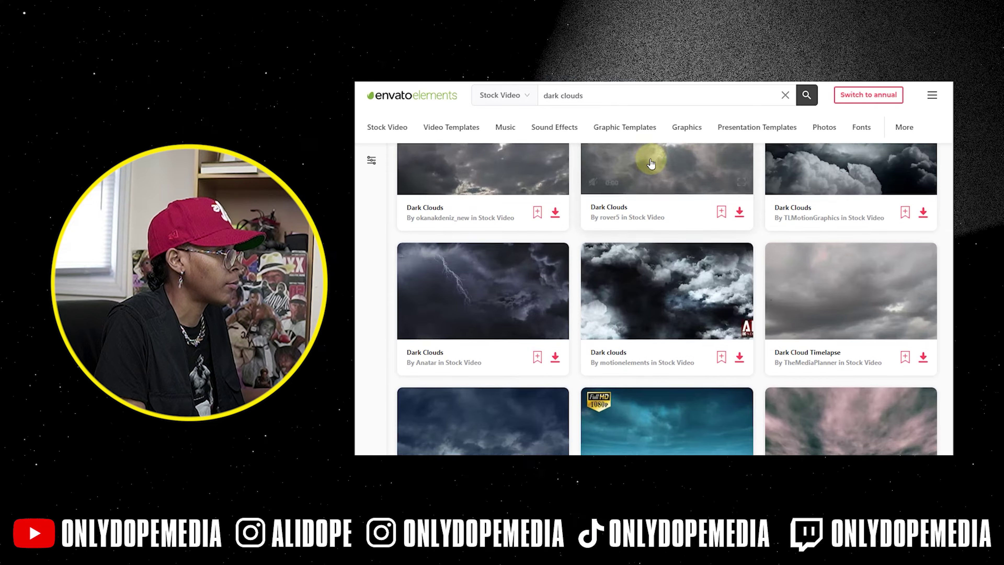
{"action": "scroll", "coordinate": [650, 198], "scroll_direction": "down", "scroll_amount": 1}
{"action": "scroll", "coordinate": [649, 206], "scroll_direction": "down", "scroll_amount": 1}
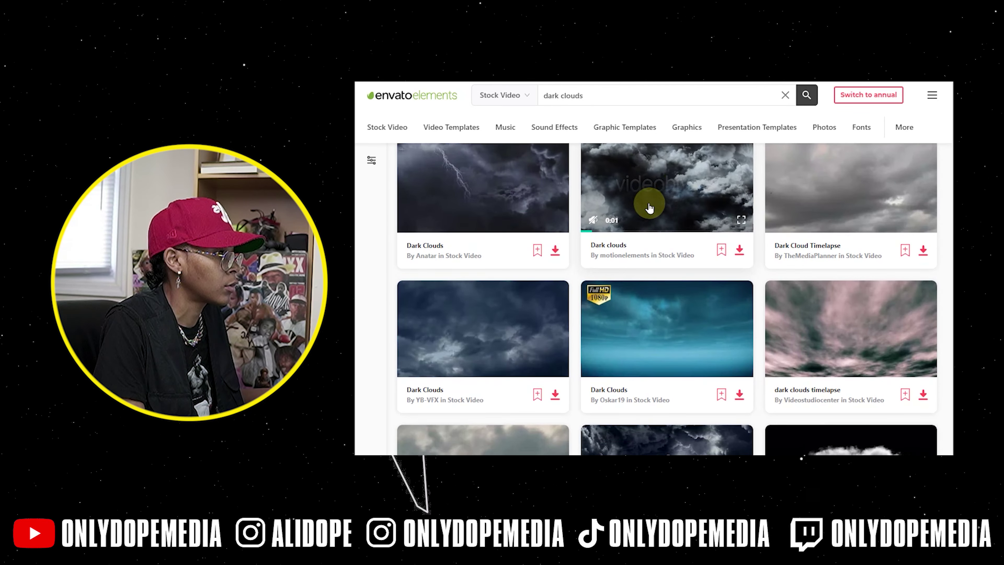
{"action": "scroll", "coordinate": [649, 207], "scroll_direction": "down", "scroll_amount": 1}
{"action": "scroll", "coordinate": [514, 261], "scroll_direction": "down", "scroll_amount": 2}
{"action": "scroll", "coordinate": [652, 281], "scroll_direction": "down", "scroll_amount": 3}
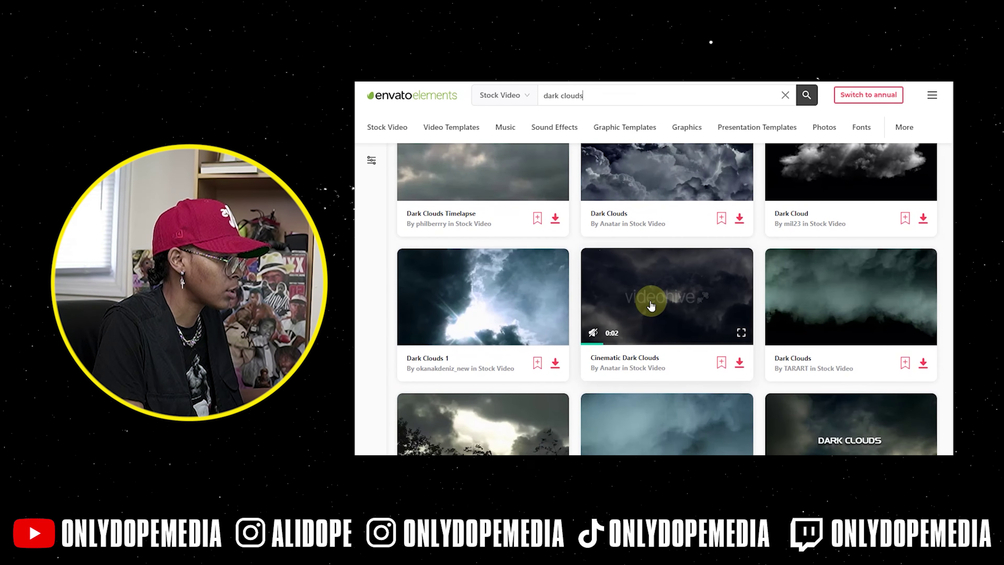
{"action": "scroll", "coordinate": [651, 305], "scroll_direction": "down", "scroll_amount": 5}
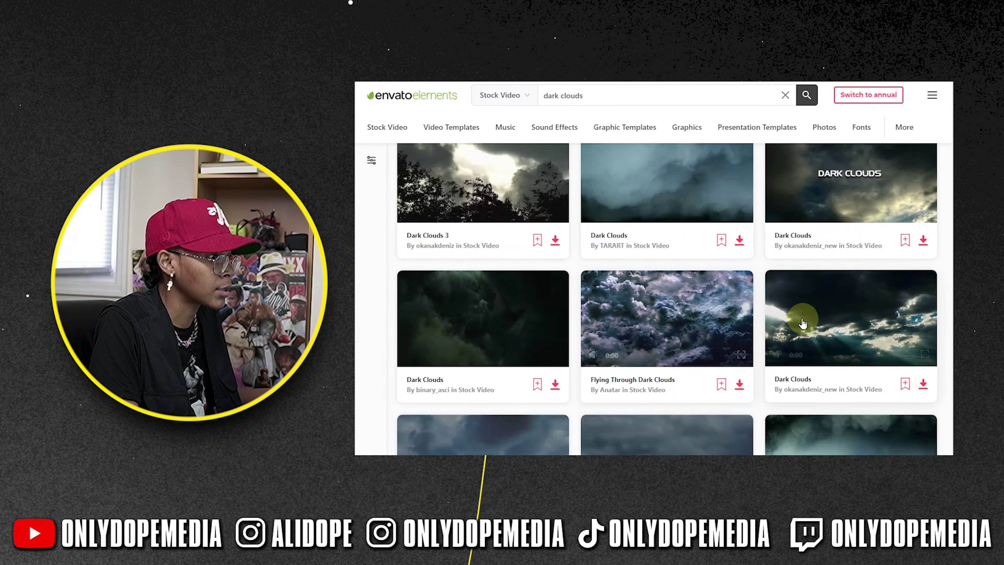
{"action": "scroll", "coordinate": [516, 291], "scroll_direction": "down", "scroll_amount": 3}
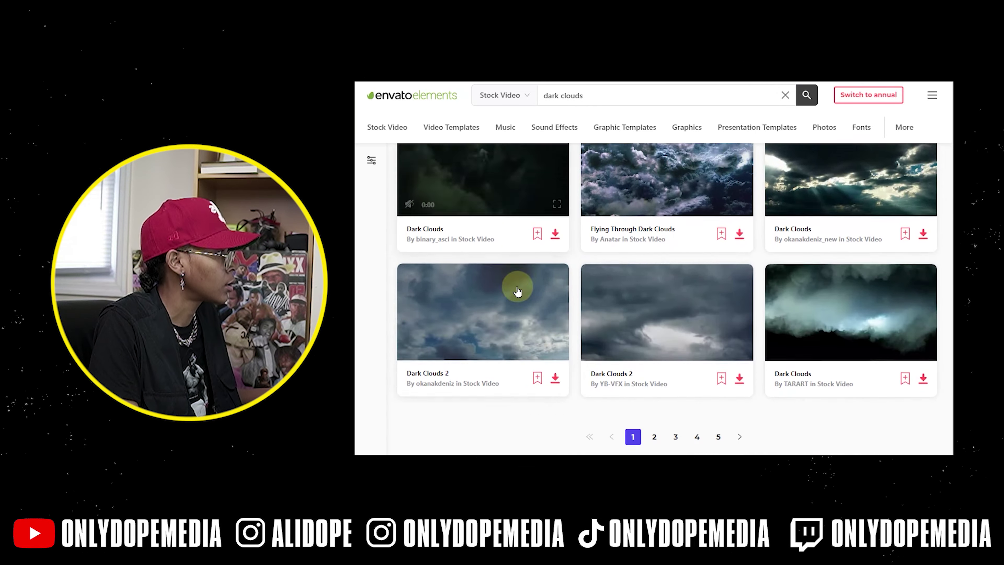
{"action": "scroll", "coordinate": [517, 291], "scroll_direction": "down", "scroll_amount": 2}
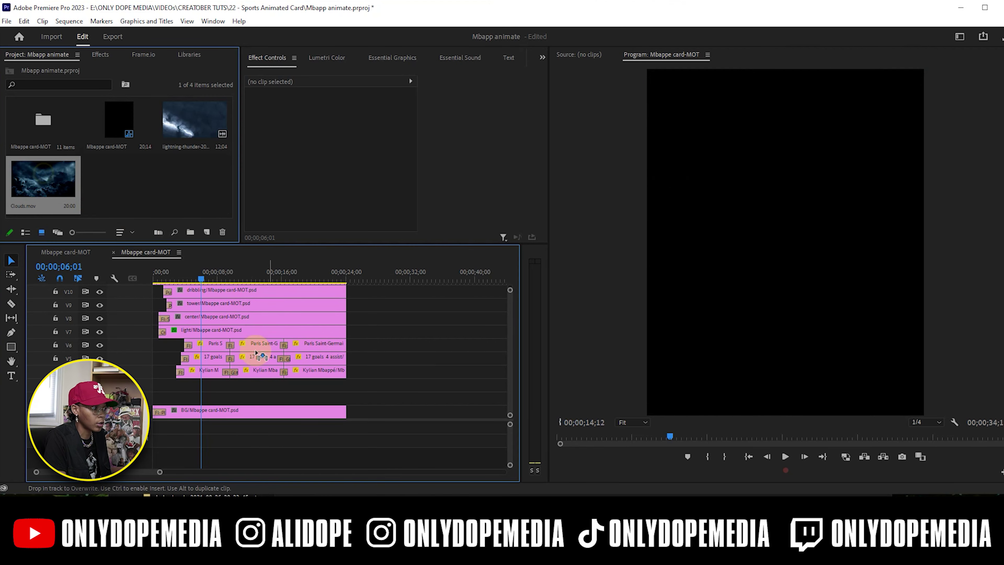
- Place Clouds.mov on the track directly above the BG clip and apply the default transition to its start
{"action": "left_click_drag", "start_coordinate": [256, 352], "coordinate": [167, 402]}
{"action": "right_click", "coordinate": [168, 398]}
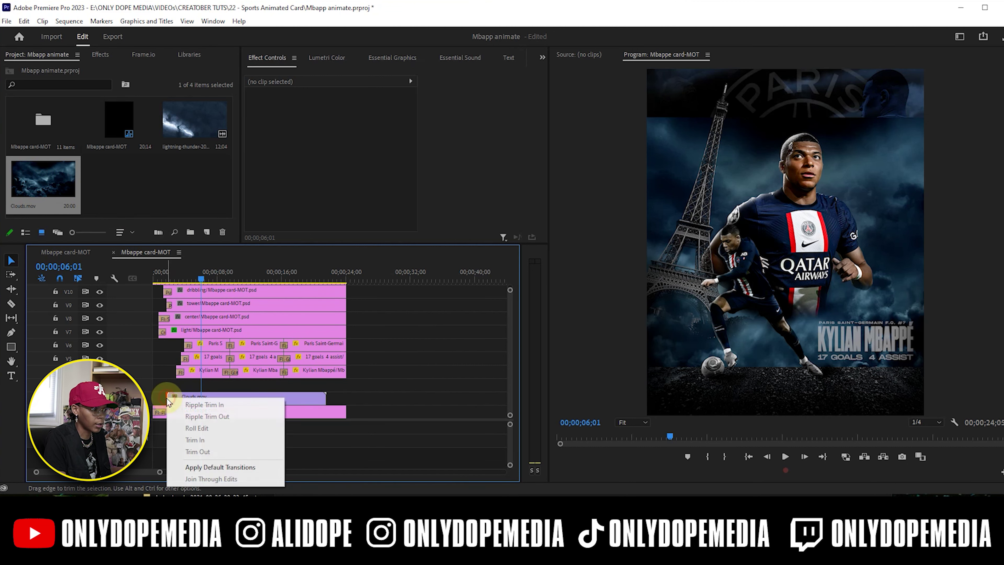
{"action": "left_click", "coordinate": [224, 469]}
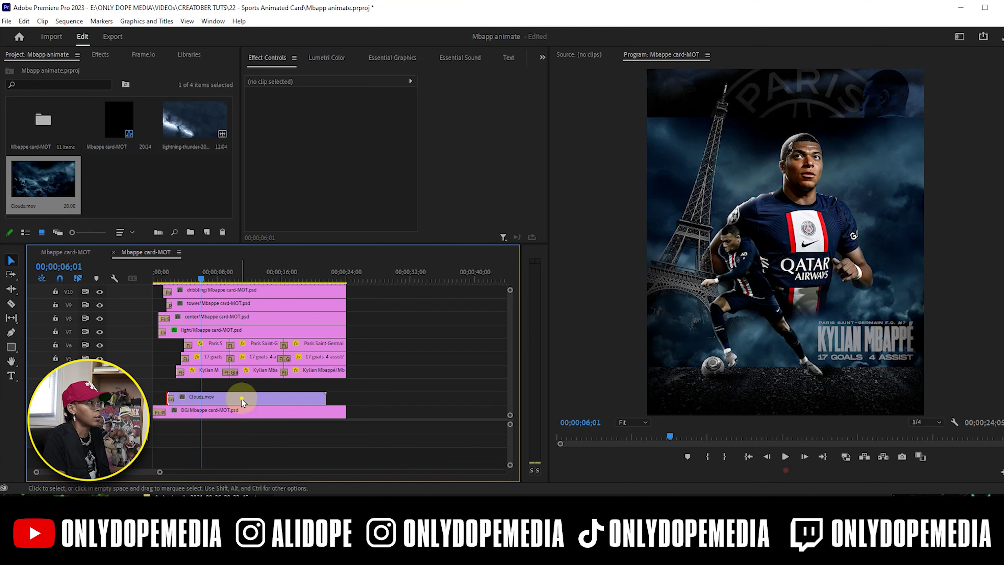
- Raise the Clouds.mov footage in the frame by setting its vertical position to 182.0
{"action": "left_click", "coordinate": [241, 402]}
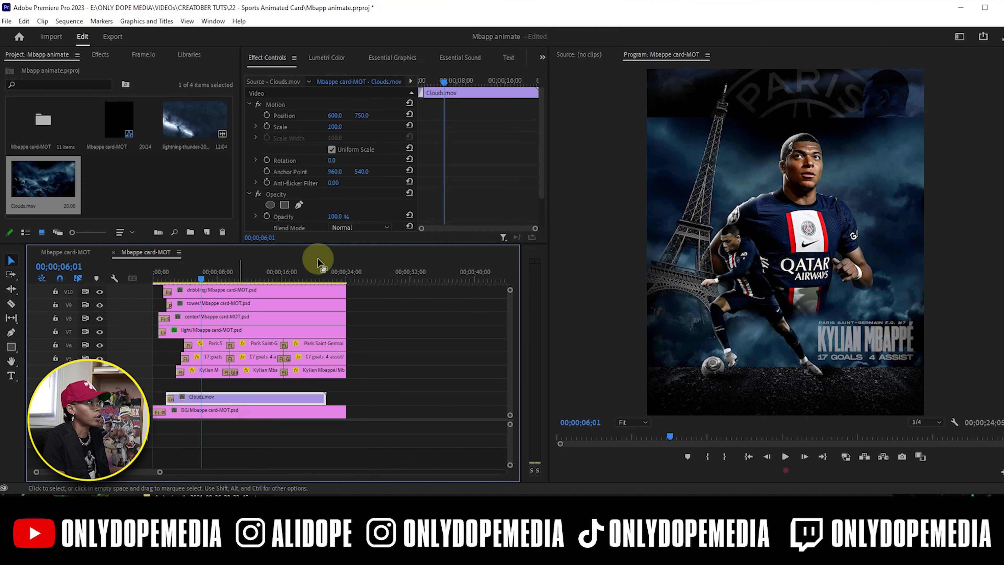
{"action": "left_click_drag", "start_coordinate": [361, 116], "coordinate": [137, 116]}
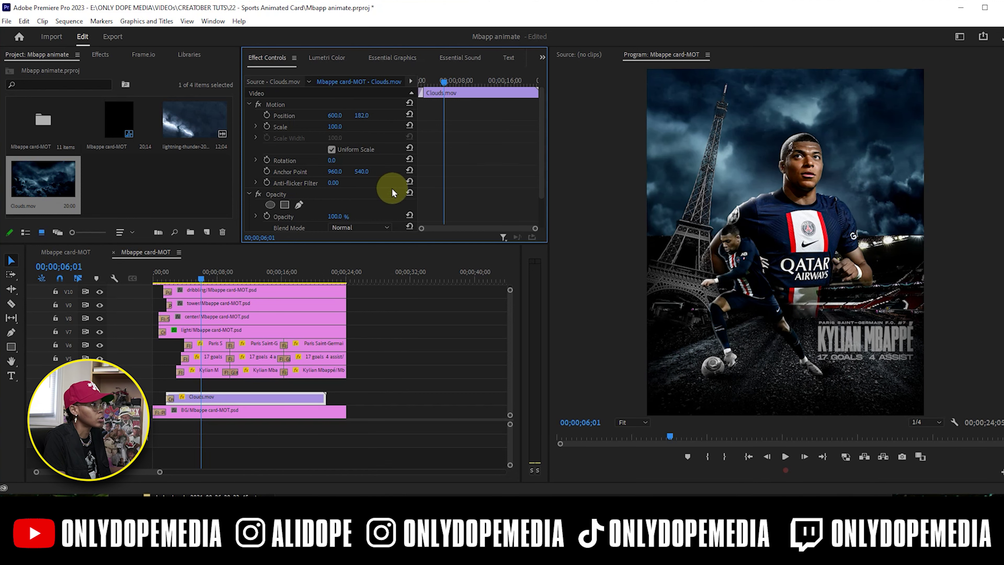
- Try the Darken, Multiply and Screen blend modes on the Clouds.mov clip
{"action": "scroll", "coordinate": [424, 154], "scroll_direction": "down", "scroll_amount": 2}
{"action": "left_click", "coordinate": [338, 190]}
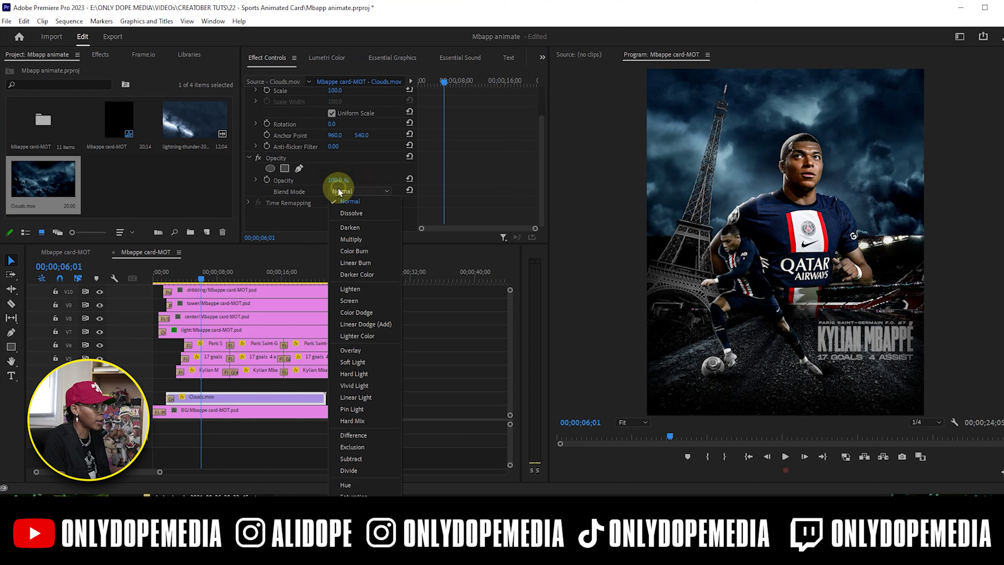
{"action": "left_click", "coordinate": [358, 229]}
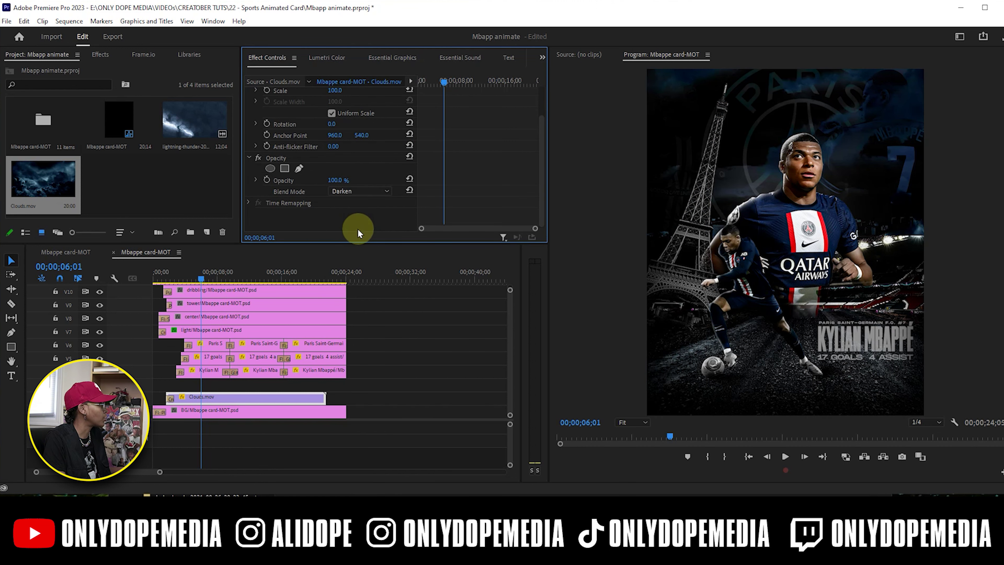
{"action": "left_click", "coordinate": [352, 191]}
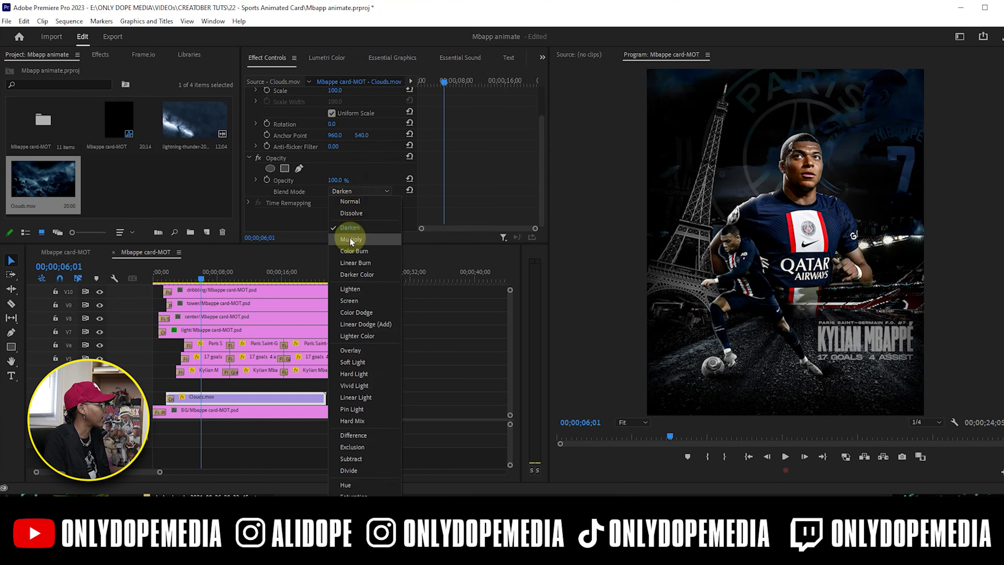
{"action": "left_click", "coordinate": [350, 239]}
{"action": "left_click", "coordinate": [358, 192]}
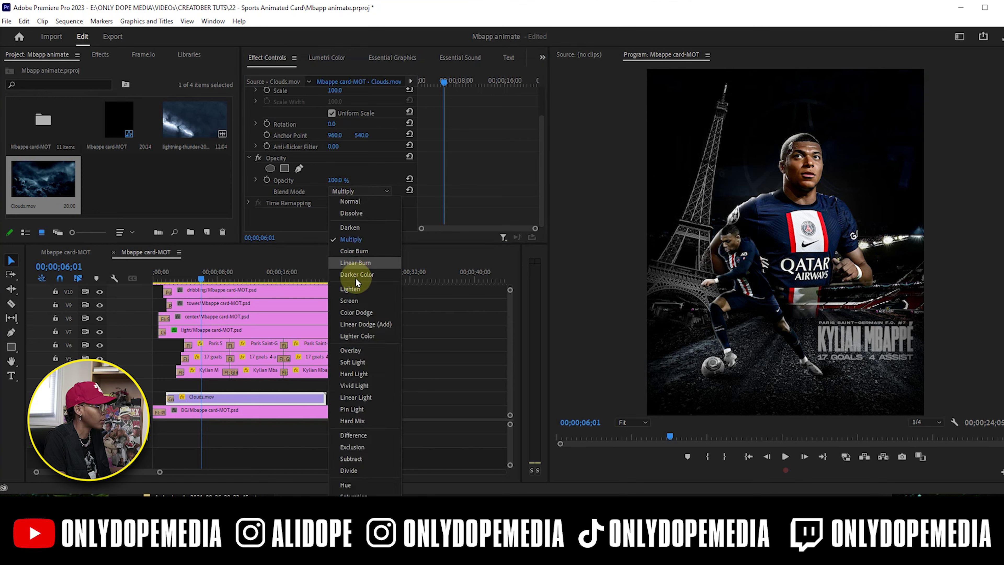
{"action": "left_click", "coordinate": [357, 301]}
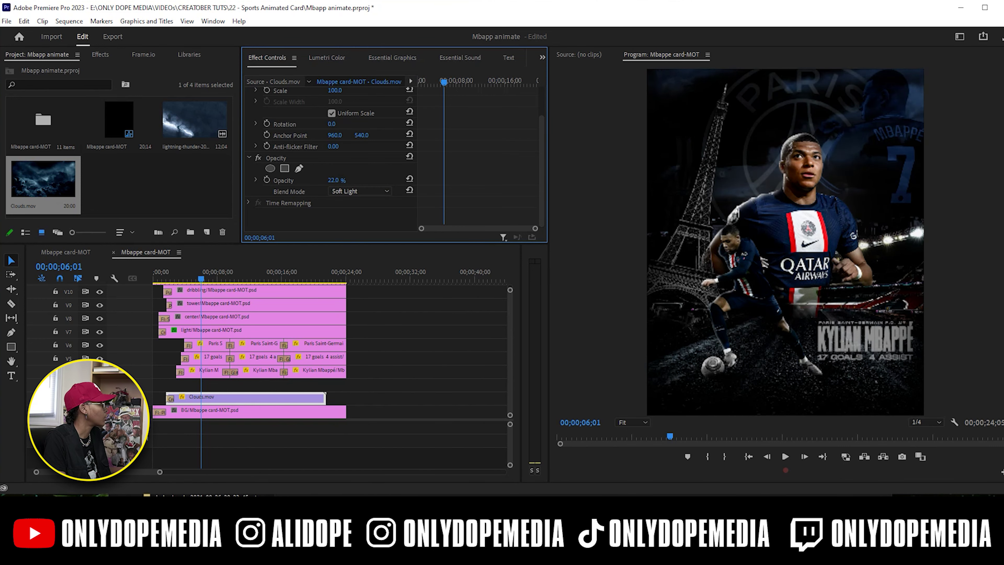
- Set the Clouds.mov clip to 60% opacity and choose a lightening blend mode for it
{"action": "left_click_drag", "start_coordinate": [204, 280], "coordinate": [269, 280]}
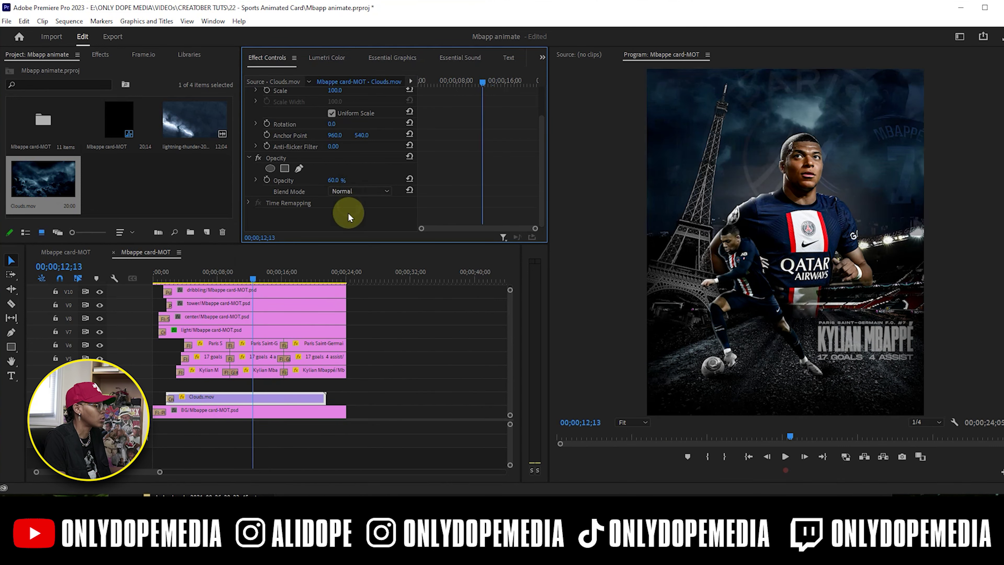
{"action": "left_click", "coordinate": [218, 280]}
{"action": "left_click", "coordinate": [358, 191]}
{"action": "left_click", "coordinate": [356, 308]}
{"action": "left_click_drag", "start_coordinate": [222, 275], "coordinate": [202, 279]}
- Add a rectangular opacity mask to Clouds.mov and stretch its corners so it spans the frame's full width across the upper half
{"action": "left_click", "coordinate": [285, 168]}
{"action": "left_click_drag", "start_coordinate": [729, 143], "coordinate": [646, 234]}
{"action": "left_click_drag", "start_coordinate": [841, 143], "coordinate": [932, 236]}
{"action": "left_click_drag", "start_coordinate": [841, 80], "coordinate": [945, 67]}
{"action": "left_click_drag", "start_coordinate": [730, 80], "coordinate": [638, 66]}
{"action": "left_click_drag", "start_coordinate": [646, 234], "coordinate": [630, 233]}
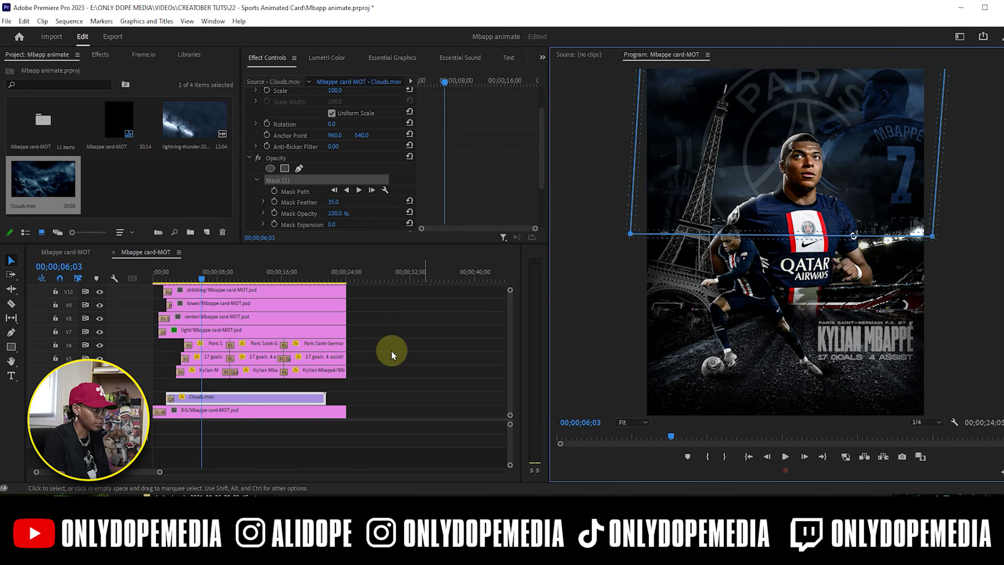
- Place the lightning-thunder footage without its audio on the track above Clouds.mov and scale it to 39.0
{"action": "left_click_drag", "start_coordinate": [202, 279], "coordinate": [269, 275]}
{"action": "left_click_drag", "start_coordinate": [195, 120], "coordinate": [202, 384]}
{"action": "left_click", "coordinate": [215, 442], "text": "alt"}
{"action": "key", "text": "Delete"}
{"action": "left_click_drag", "start_coordinate": [334, 126], "coordinate": [308, 127]}
{"action": "left_click", "coordinate": [360, 228]}
- Search the effects for "black" and apply the Black & White effect to the lightning-thunder clip
{"action": "left_click", "coordinate": [100, 54]}
{"action": "left_click", "coordinate": [59, 69]}
{"action": "type", "text": "black"}
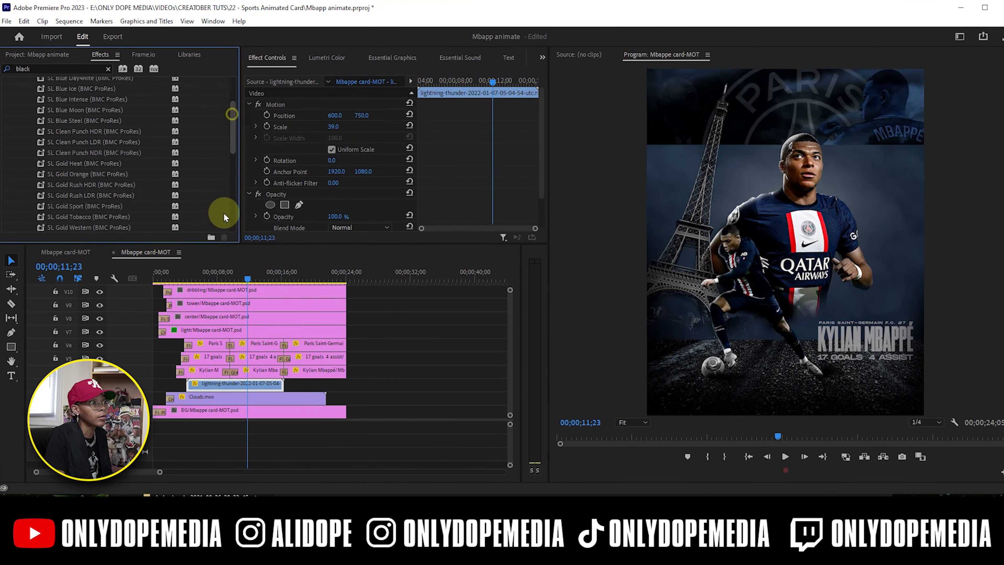
{"action": "left_click_drag", "start_coordinate": [231, 112], "coordinate": [232, 210]}
{"action": "left_click_drag", "start_coordinate": [54, 163], "coordinate": [237, 384]}
- Copy the opacity mask from Clouds.mov onto the lightning-thunder clip and extend its upper corners to the frame's corners
{"action": "left_click_drag", "start_coordinate": [361, 280], "coordinate": [230, 273]}
{"action": "left_click", "coordinate": [288, 398]}
{"action": "left_click", "coordinate": [310, 217]}
{"action": "key", "text": "ctrl+c"}
{"action": "left_click", "coordinate": [241, 386]}
{"action": "key", "text": "ctrl+v"}
{"action": "left_click_drag", "start_coordinate": [670, 121], "coordinate": [651, 68]}
{"action": "left_click_drag", "start_coordinate": [909, 121], "coordinate": [927, 80]}
- Shift the lightning-thunder clip earlier on its track and set its blend mode to Color Dodge
{"action": "left_click_drag", "start_coordinate": [206, 274], "coordinate": [169, 277]}
{"action": "left_click_drag", "start_coordinate": [213, 386], "coordinate": [193, 387]}
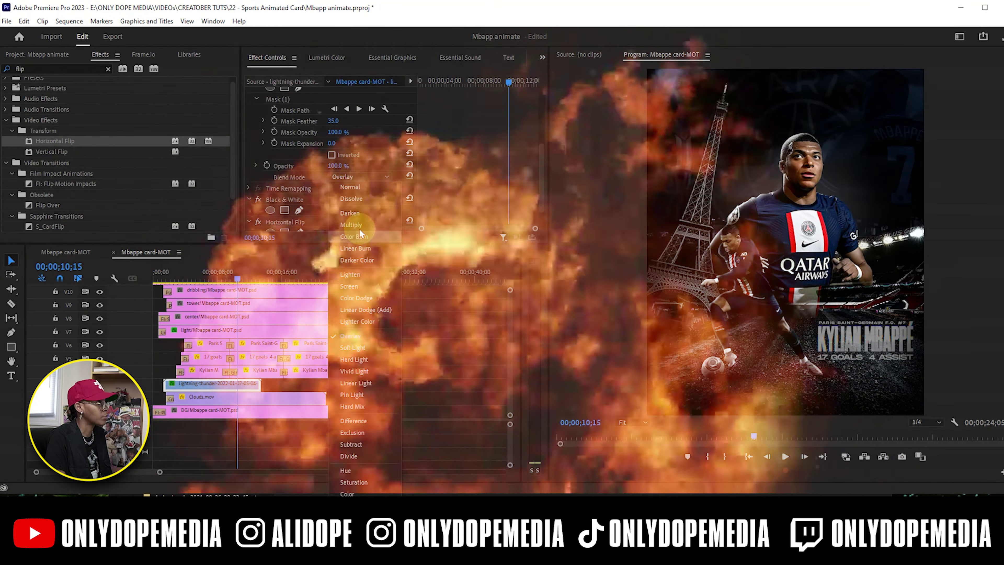
{"action": "left_click", "coordinate": [356, 298]}
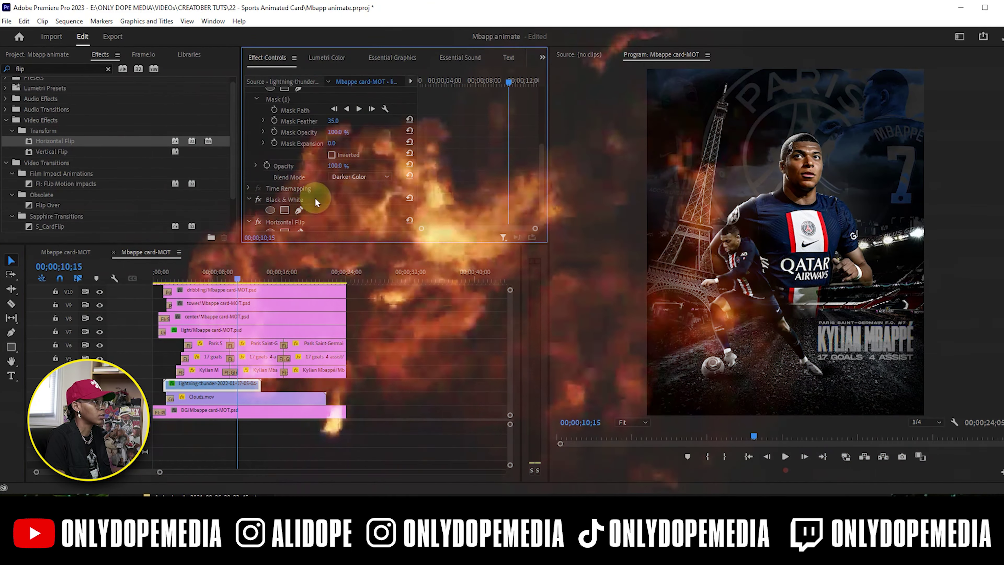
{"action": "left_click", "coordinate": [192, 280]}
{"action": "left_click_drag", "start_coordinate": [194, 283], "coordinate": [158, 288]}
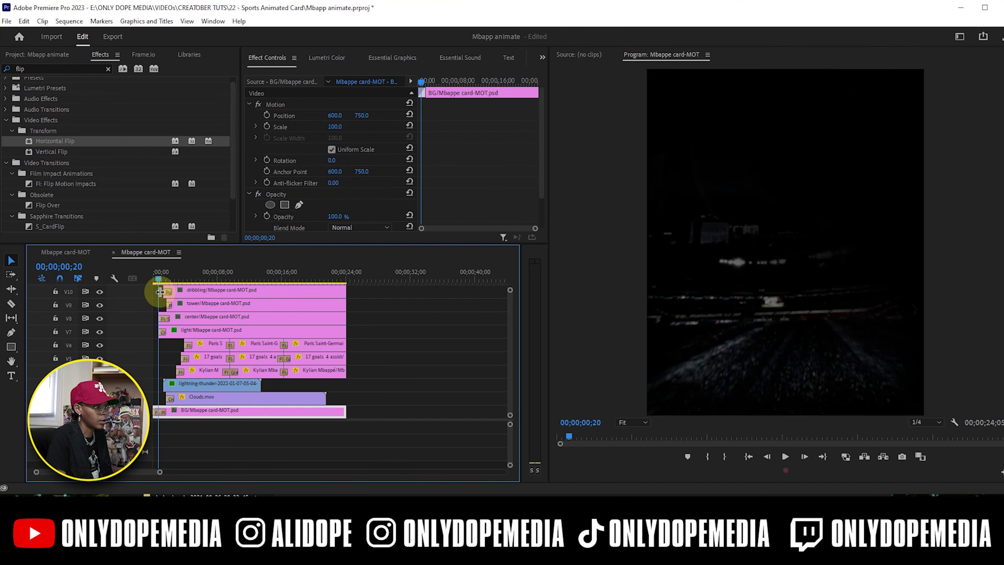
- Apply the default transition to the start of the lightning-thunder clip and scrub through the result
{"action": "right_click", "coordinate": [165, 384]}
{"action": "left_click", "coordinate": [188, 455]}
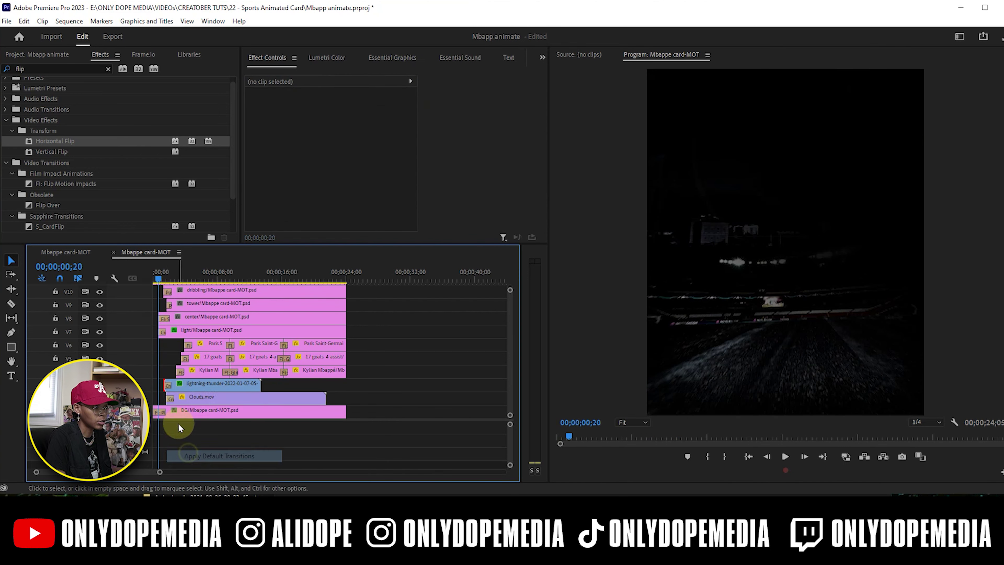
{"action": "left_click_drag", "start_coordinate": [157, 280], "coordinate": [251, 257]}
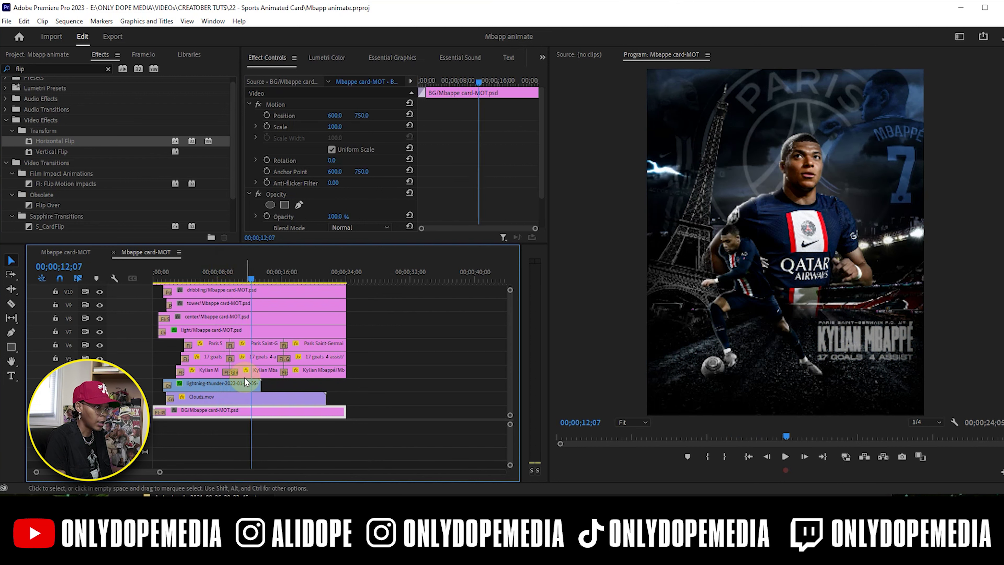
- Duplicate the lightning-thunder clip directly after the original and delete the Cross Dissolve at the copy's start
{"action": "left_click", "coordinate": [241, 383]}
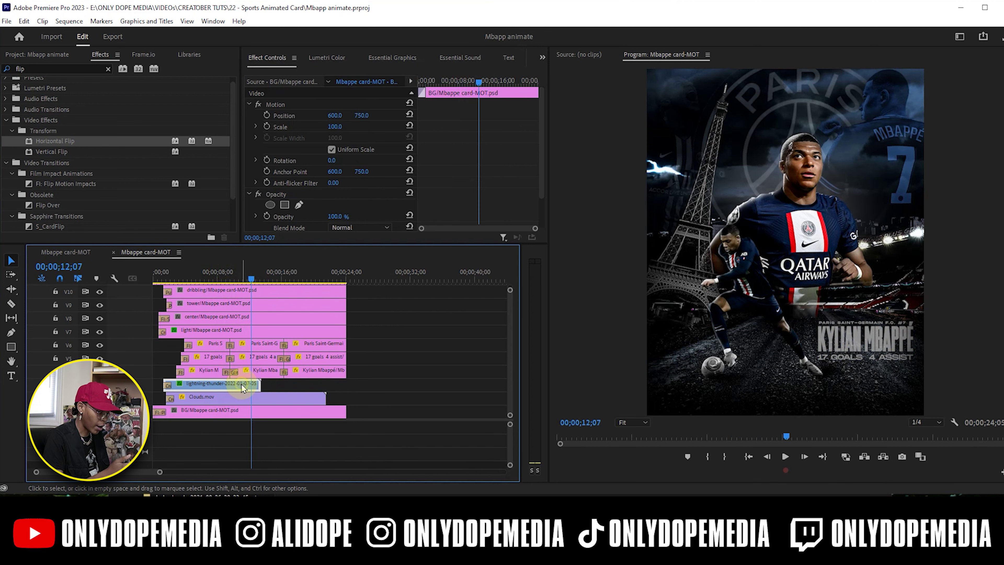
{"action": "left_click_drag", "start_coordinate": [242, 384], "coordinate": [339, 386]}
{"action": "left_click", "coordinate": [265, 386]}
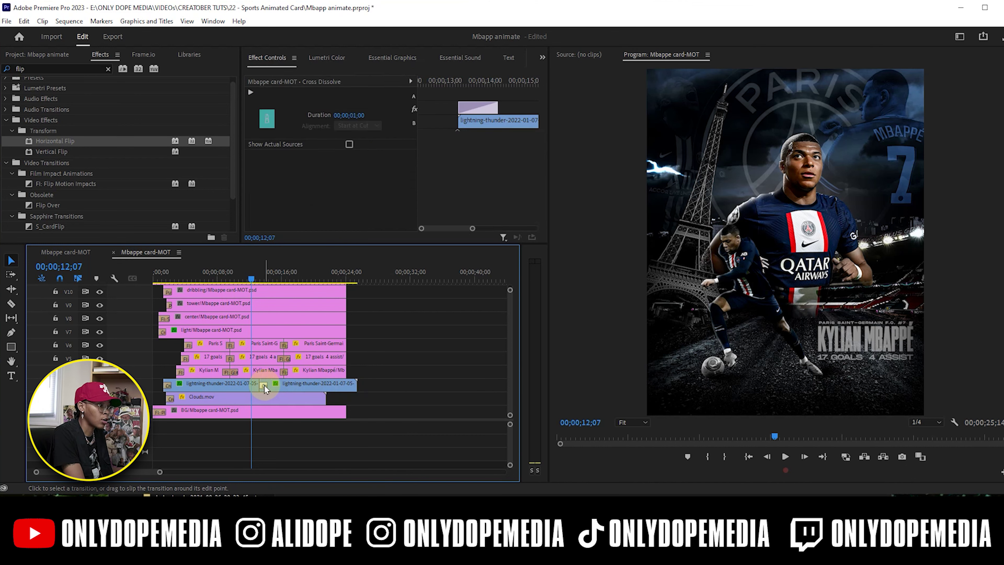
{"action": "key", "text": "Delete"}
- Remove the Horizontal Flip effect from the second lightning-thunder clip and trim its end to match the other layers
{"action": "left_click", "coordinate": [277, 385]}
{"action": "scroll", "coordinate": [431, 158], "scroll_direction": "down", "scroll_amount": 5}
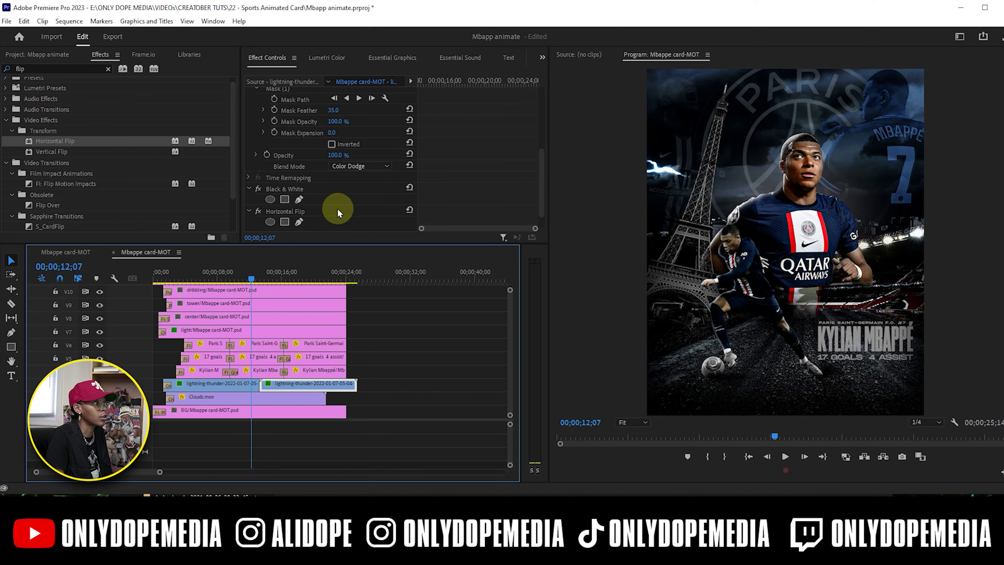
{"action": "left_click", "coordinate": [301, 211]}
{"action": "key", "text": "Delete"}
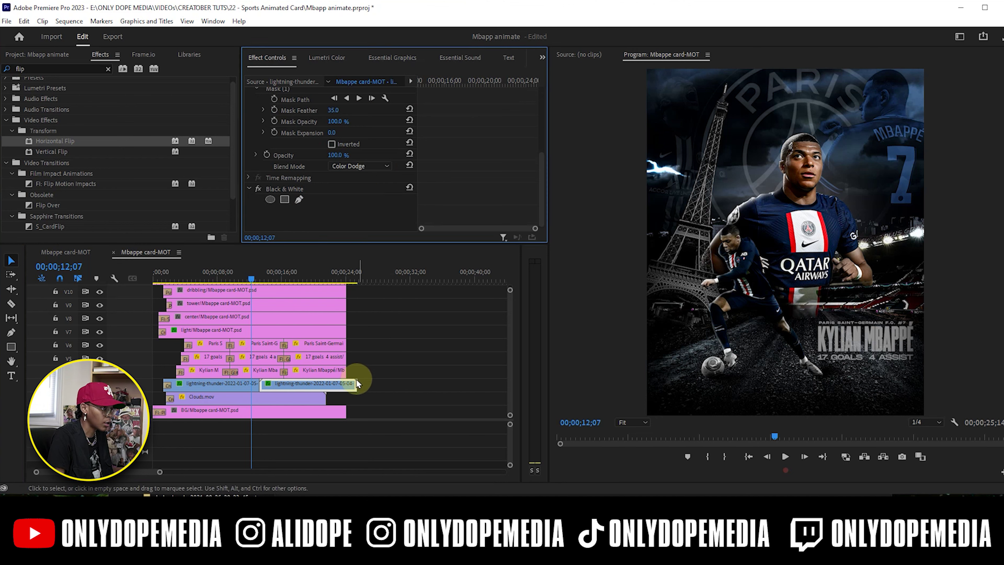
{"action": "left_click_drag", "start_coordinate": [353, 382], "coordinate": [346, 383]}
{"action": "left_click_drag", "start_coordinate": [255, 283], "coordinate": [150, 432]}
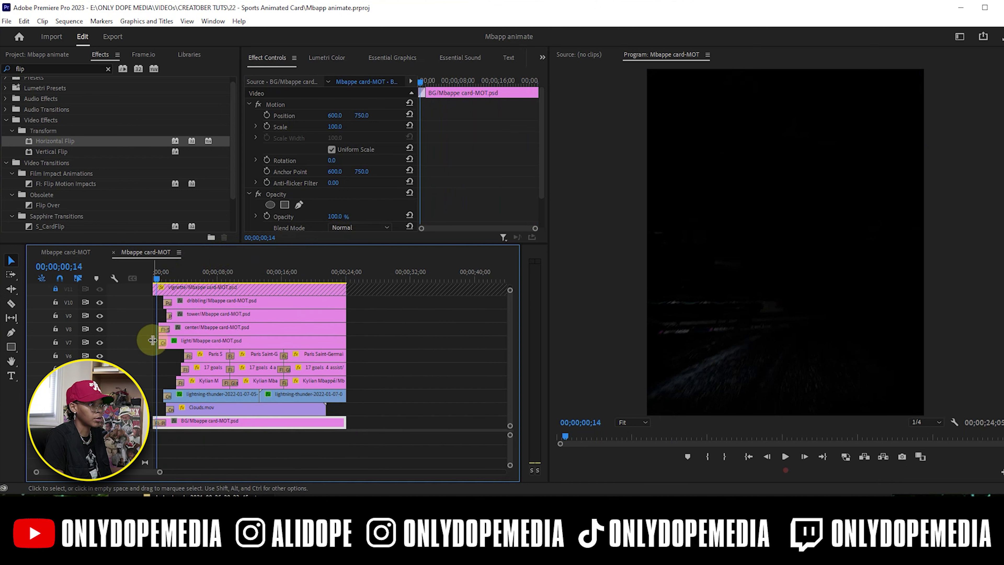
{"action": "left_click_drag", "start_coordinate": [156, 278], "coordinate": [194, 276]}
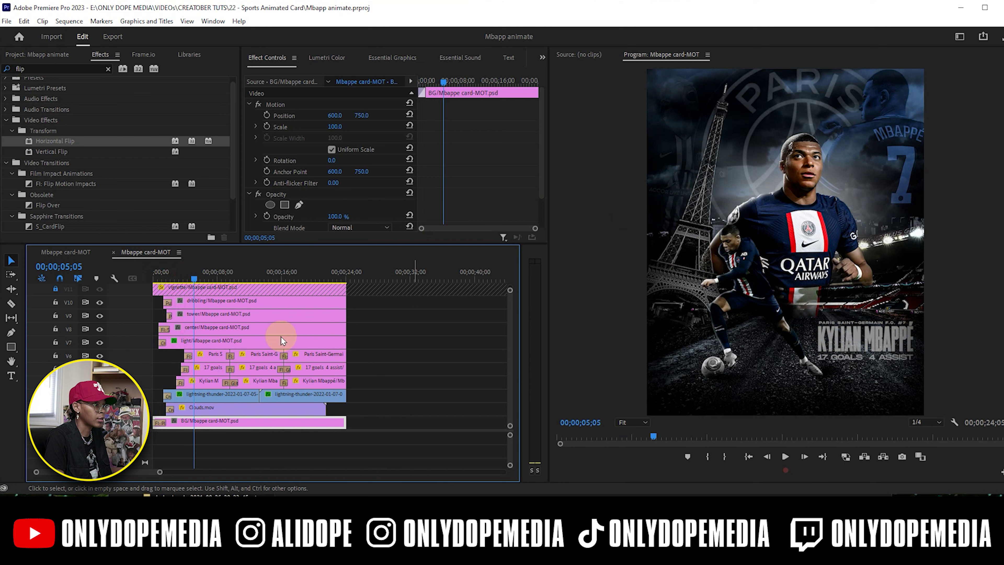
{"action": "left_click_drag", "start_coordinate": [193, 279], "coordinate": [268, 267]}
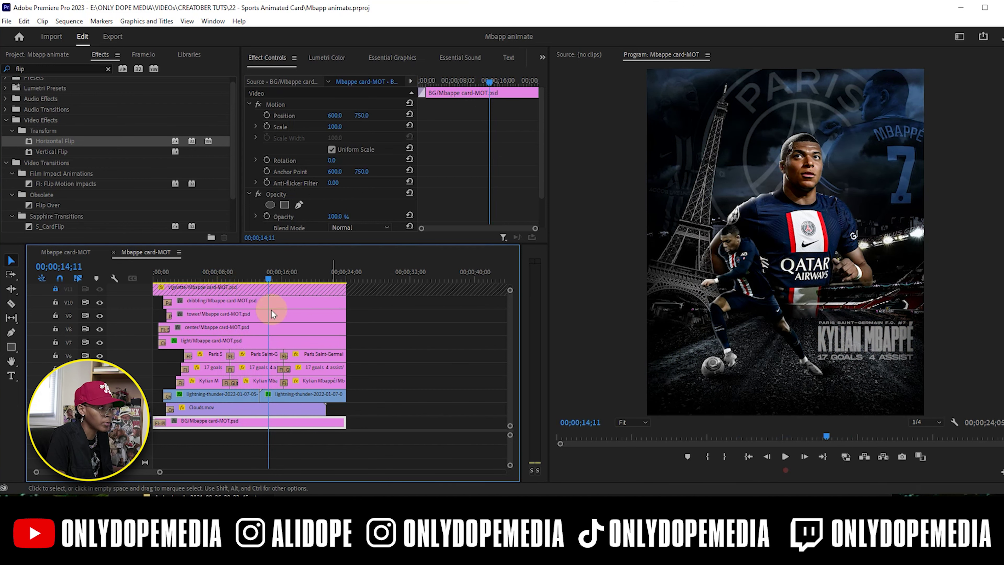
- Search the effects for "trans" and apply the Transform distort effect to the tower clip
{"action": "left_click_drag", "start_coordinate": [220, 278], "coordinate": [179, 275]}
{"action": "left_click", "coordinate": [201, 315]}
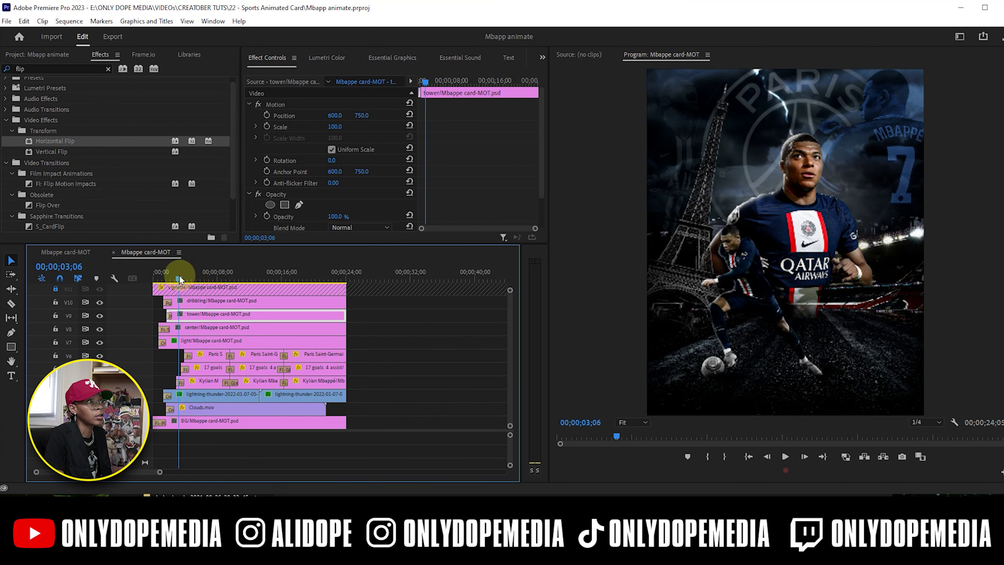
{"action": "left_click", "coordinate": [61, 70]}
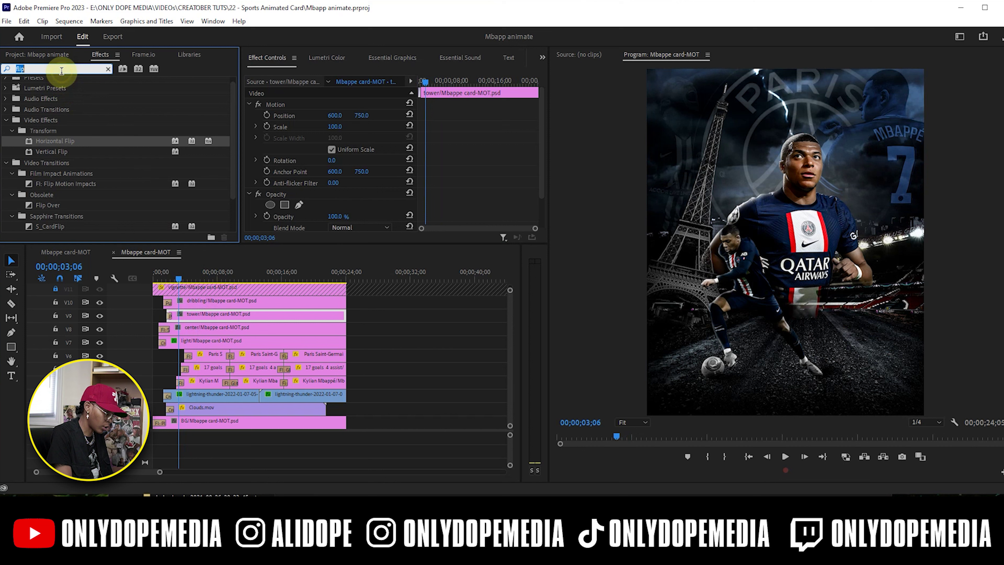
{"action": "type", "text": "trans"}
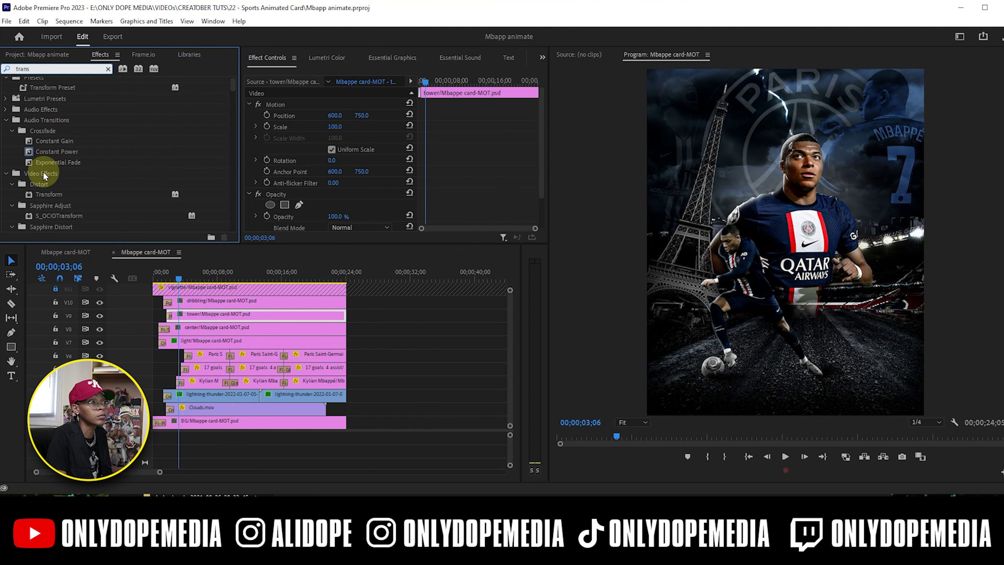
{"action": "left_click_drag", "start_coordinate": [68, 188], "coordinate": [191, 315]}
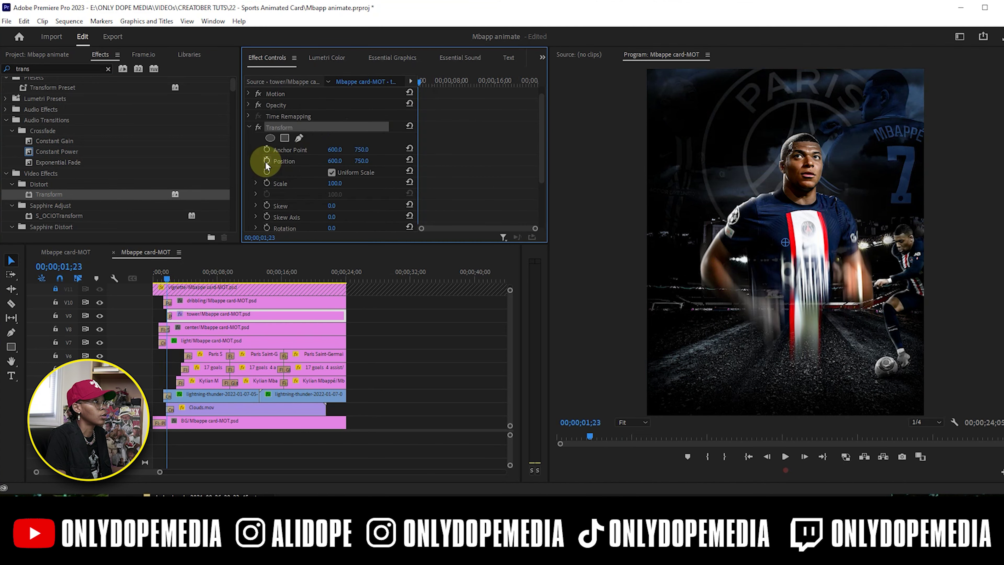
- Keyframe the tower's Transform position at 00;00;01;23, disable the composition's shutter angle and set the shutter angle to 180
{"action": "left_click", "coordinate": [266, 162]}
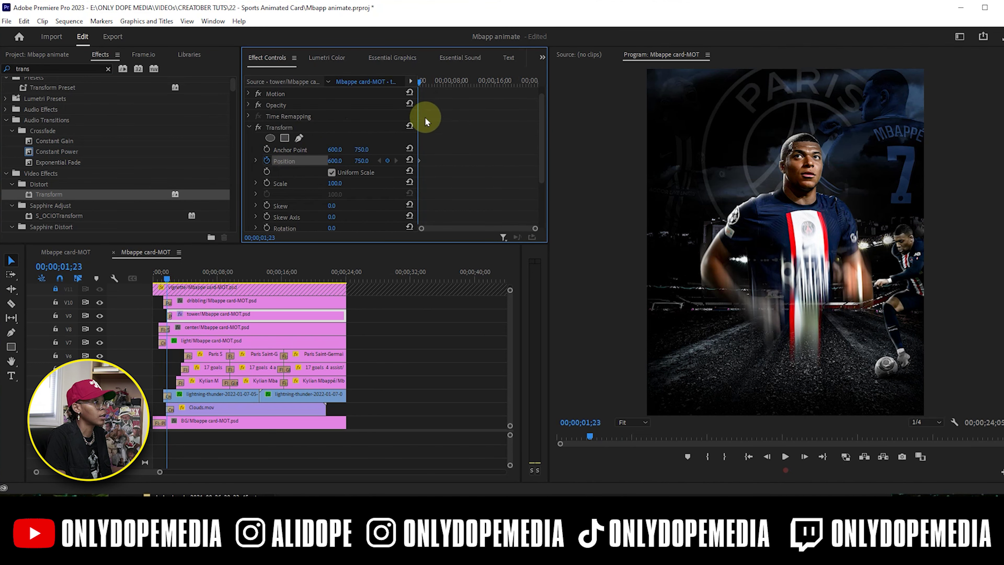
{"action": "scroll", "coordinate": [436, 138], "scroll_direction": "down", "scroll_amount": 2}
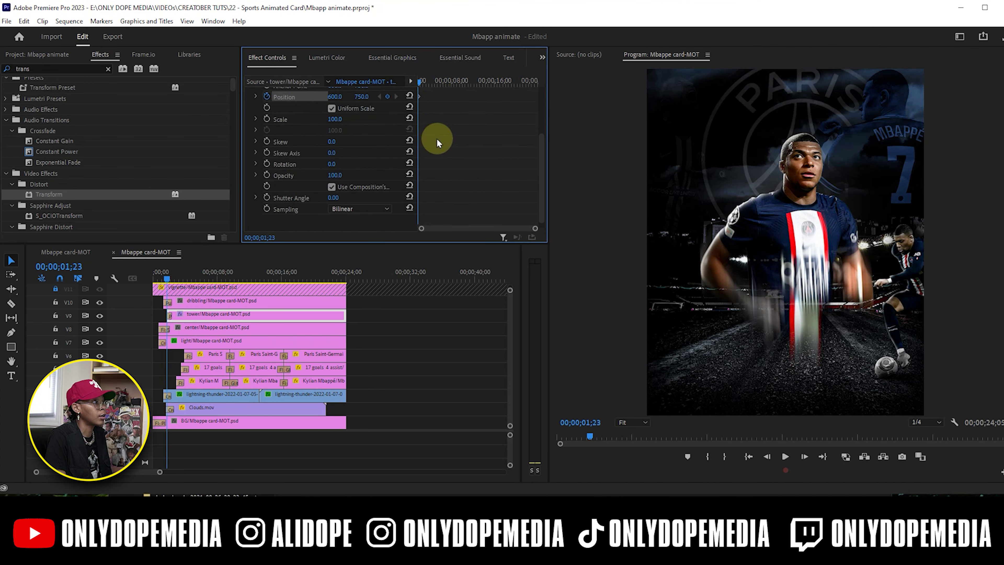
{"action": "left_click", "coordinate": [330, 187]}
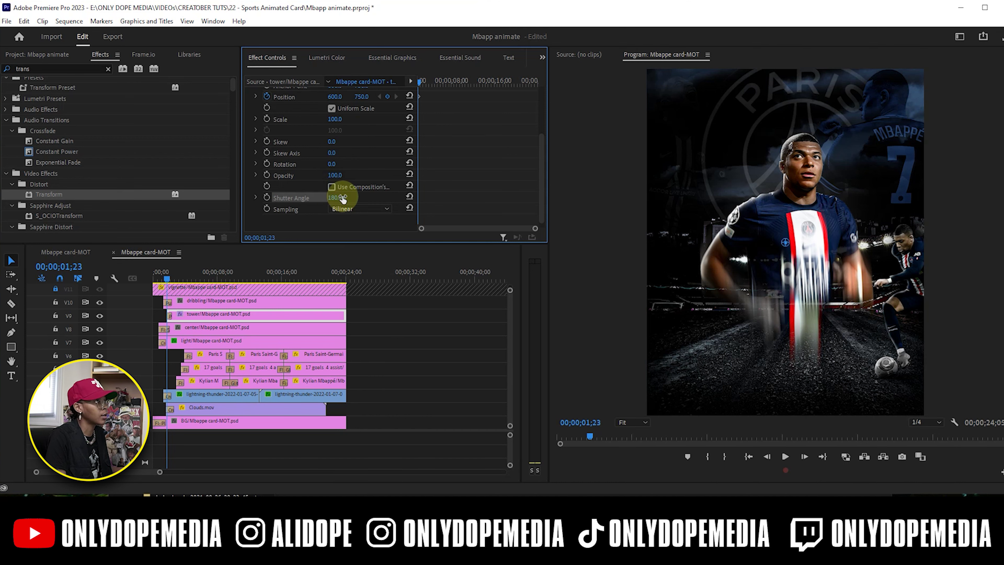
{"action": "scroll", "coordinate": [480, 163], "scroll_direction": "up", "scroll_amount": 2}
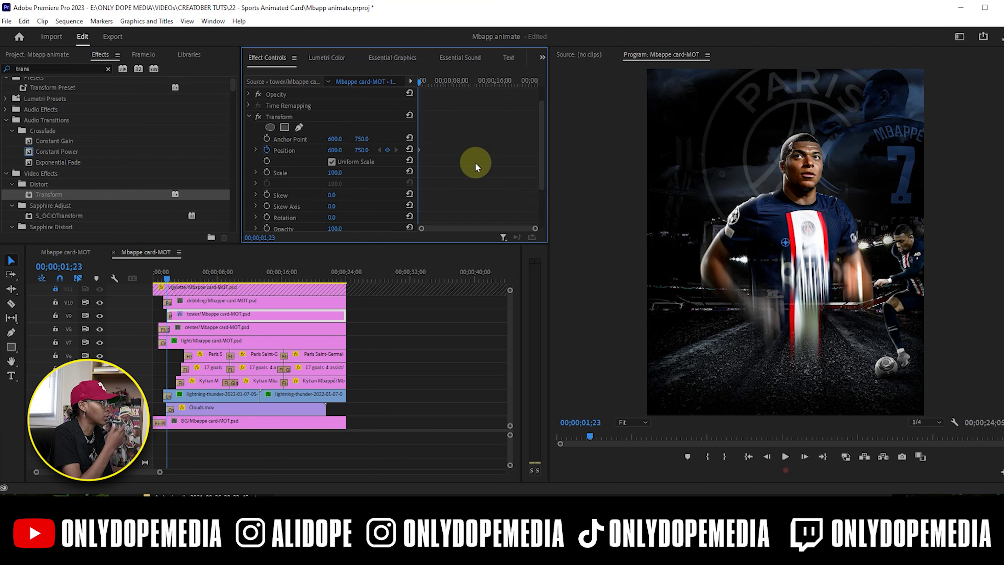
- Return to the tower clip's first position keyframe and start keyframing the Transform rotation there
{"action": "left_click_drag", "start_coordinate": [164, 274], "coordinate": [174, 272]}
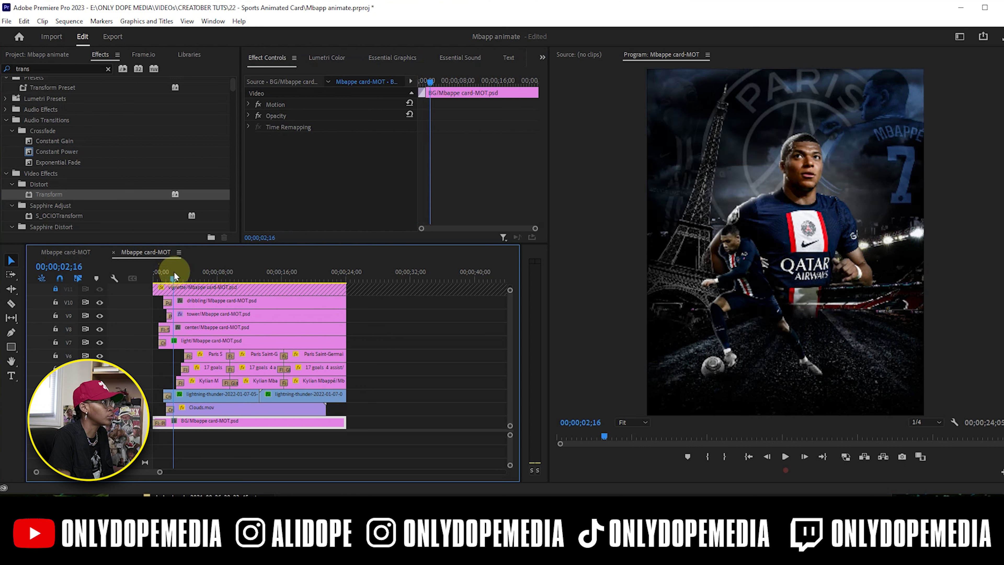
{"action": "left_click_drag", "start_coordinate": [279, 245], "coordinate": [212, 317]}
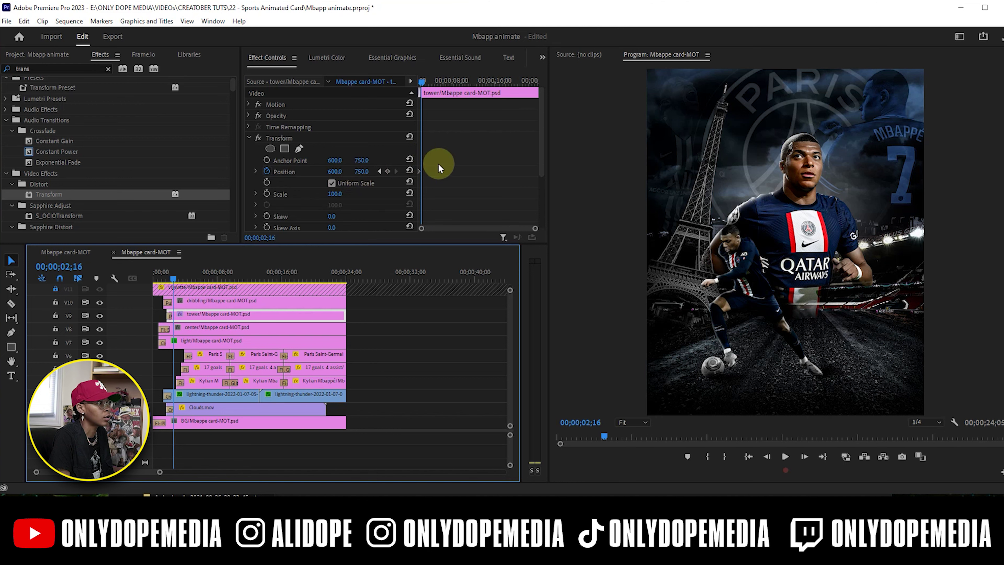
{"action": "scroll", "coordinate": [443, 161], "scroll_direction": "down", "scroll_amount": 1}
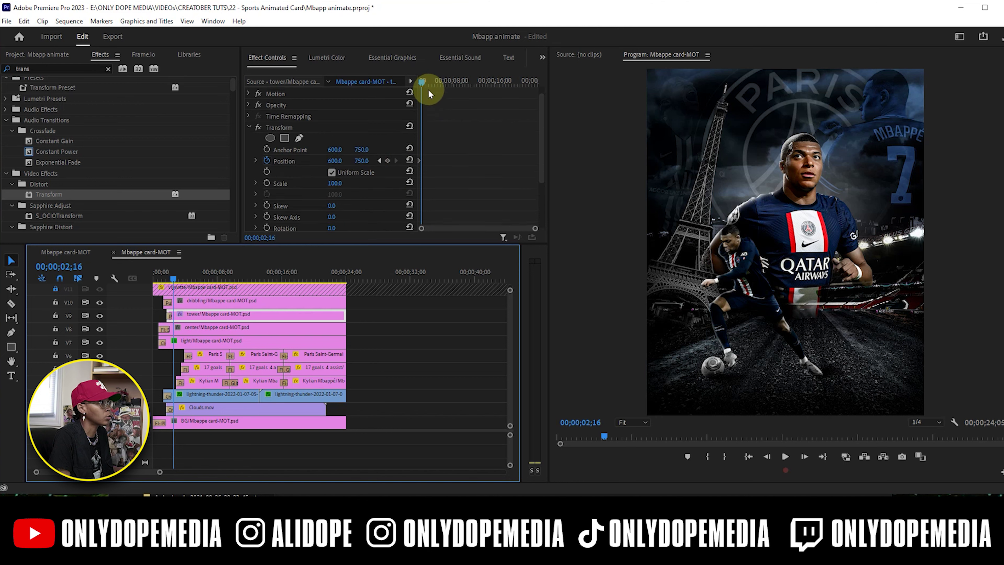
{"action": "left_click_drag", "start_coordinate": [428, 89], "coordinate": [419, 82]}
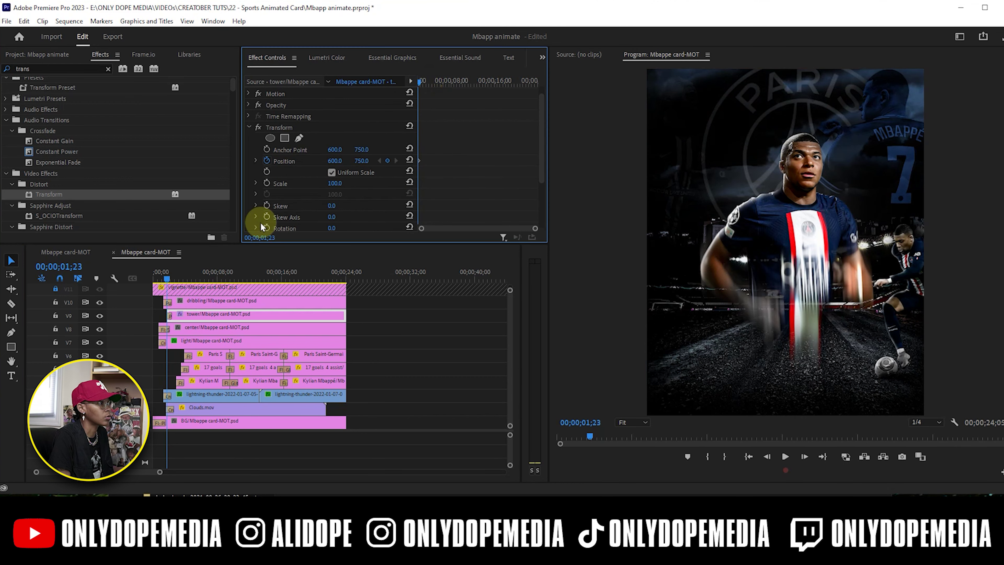
{"action": "left_click", "coordinate": [262, 224]}
{"action": "scroll", "coordinate": [466, 107], "scroll_direction": "down", "scroll_amount": 2}
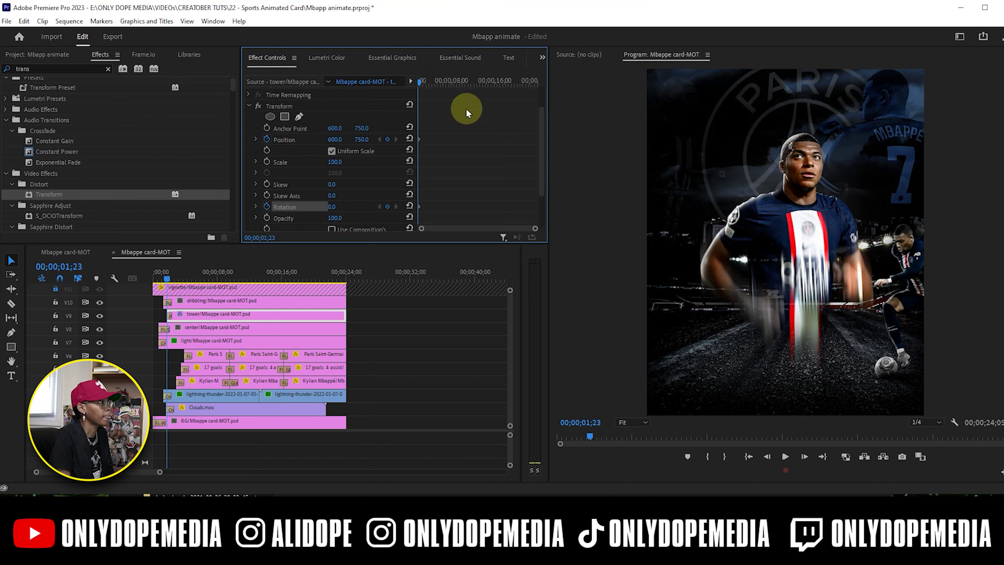
- Try changing the tower's Transform position and rotation at 00;00;02;20 to create second keyframes
{"action": "left_click", "coordinate": [422, 85]}
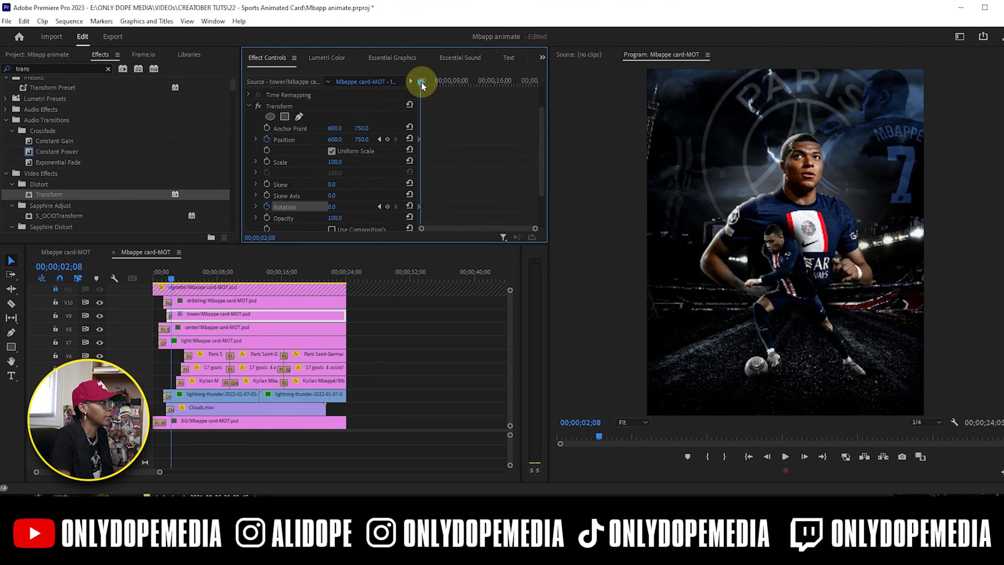
{"action": "left_click_drag", "start_coordinate": [421, 82], "coordinate": [424, 85]}
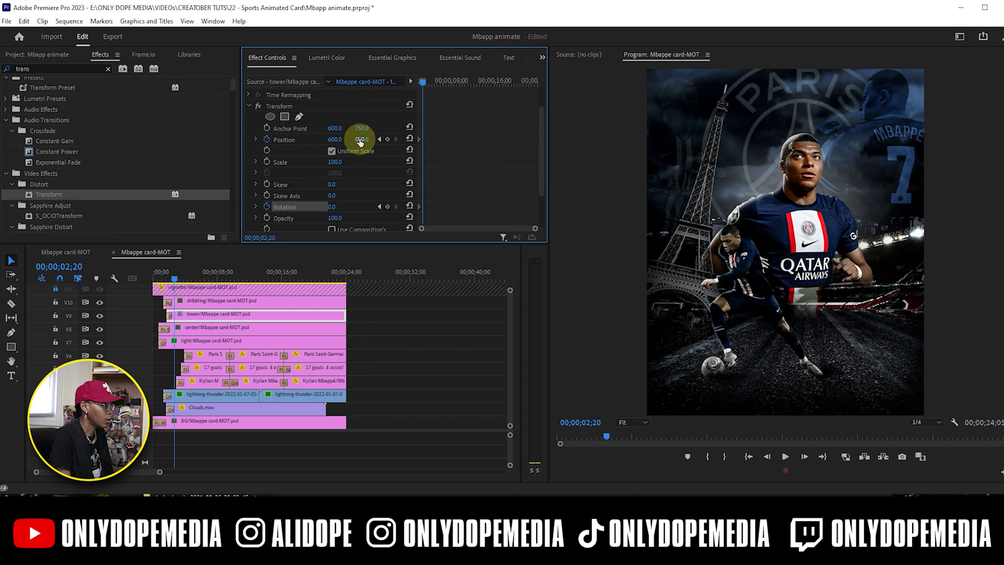
{"action": "left_click", "coordinate": [366, 137]}
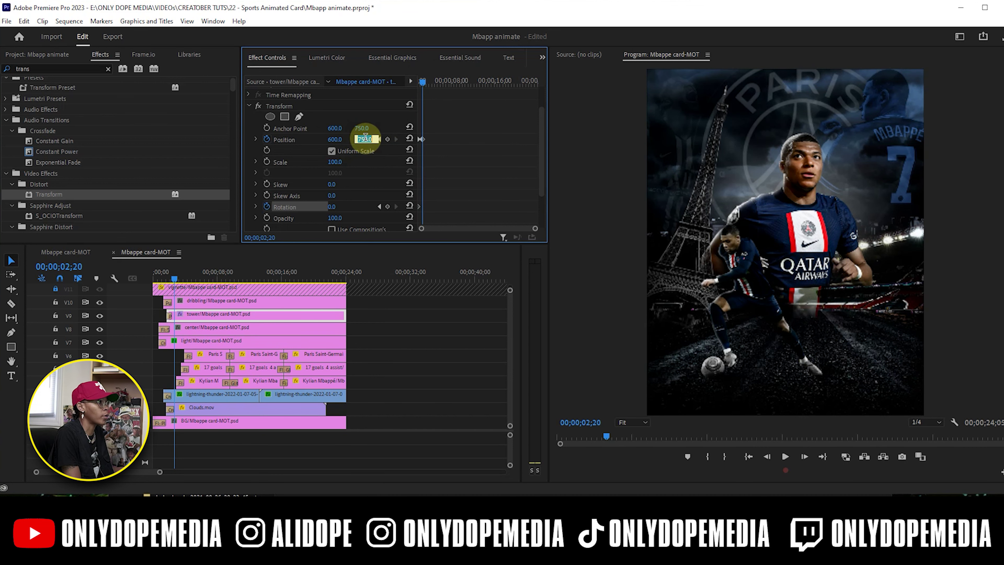
{"action": "left_click_drag", "start_coordinate": [335, 139], "coordinate": [329, 139]}
{"action": "left_click_drag", "start_coordinate": [332, 206], "coordinate": [340, 204]}
{"action": "left_click", "coordinate": [339, 138]}
- Keyframe varying Transform rotation angles on the tower clip every few frames from the clip's start onward
{"action": "left_click_drag", "start_coordinate": [424, 82], "coordinate": [421, 90]}
{"action": "left_click", "coordinate": [300, 131]}
{"action": "key", "text": "Right"}
{"action": "key", "text": "Right"}
{"action": "key", "text": "Right"}
{"action": "key", "text": "Right"}
{"action": "key", "text": "Right"}
{"action": "key", "text": "Right"}
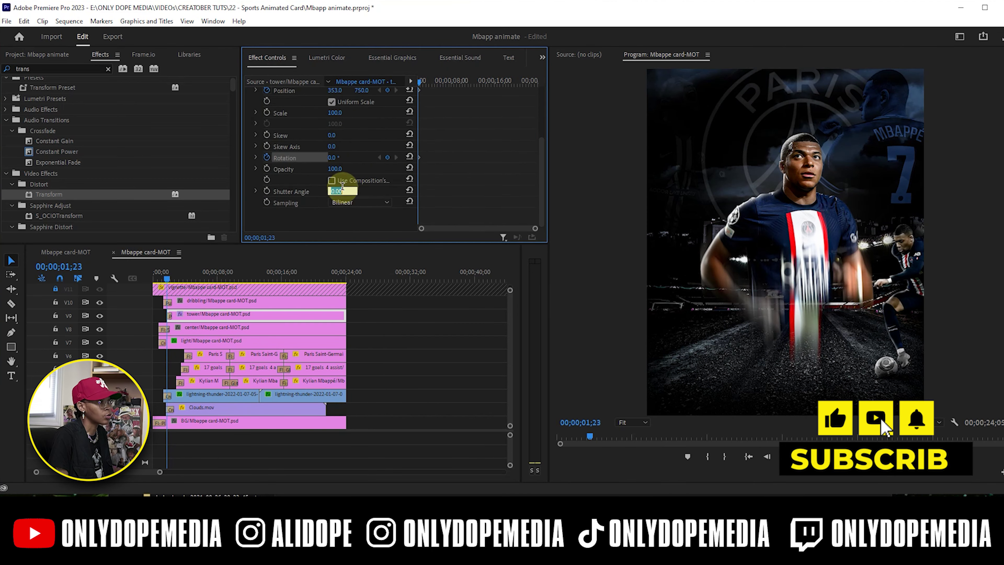
{"action": "left_click_drag", "start_coordinate": [336, 197], "coordinate": [332, 199]}
{"action": "left_click", "coordinate": [426, 86]}
{"action": "left_click_drag", "start_coordinate": [426, 87], "coordinate": [438, 86]}
{"action": "left_click", "coordinate": [335, 201]}
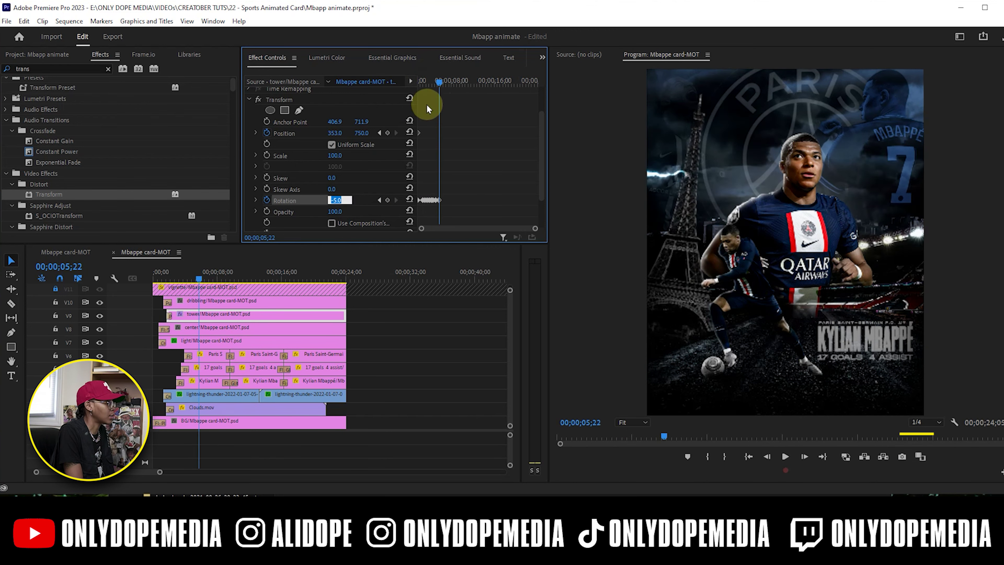
- Copy the tower's rotation keyframes, paste them to repeat the motion along the clip, and save the project
{"action": "left_click", "coordinate": [420, 86]}
{"action": "key", "text": "ctrl+c"}
{"action": "key", "text": "ctrl+v"}
{"action": "left_click", "coordinate": [486, 83]}
{"action": "left_click", "coordinate": [253, 421]}
{"action": "key", "text": "ctrl+s"}
- Replace the dribbling player clip with a linked After Effects composition
{"action": "left_click_drag", "start_coordinate": [180, 277], "coordinate": [298, 240]}
{"action": "left_click", "coordinate": [276, 303]}
{"action": "left_click", "coordinate": [277, 422]}
{"action": "left_click_drag", "start_coordinate": [297, 277], "coordinate": [198, 280]}
{"action": "left_click", "coordinate": [208, 302]}
{"action": "right_click", "coordinate": [213, 306]}
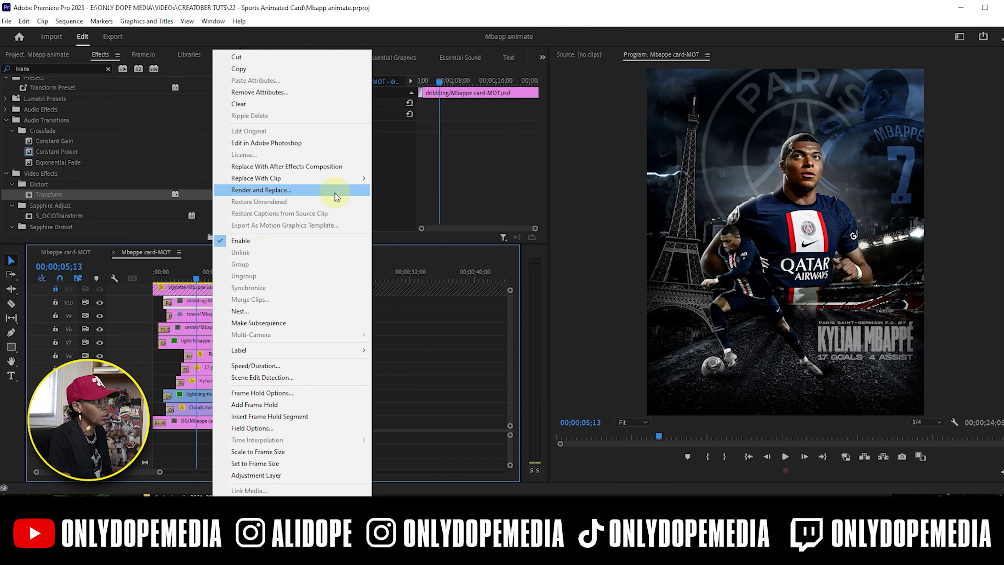
{"action": "left_click", "coordinate": [327, 166]}
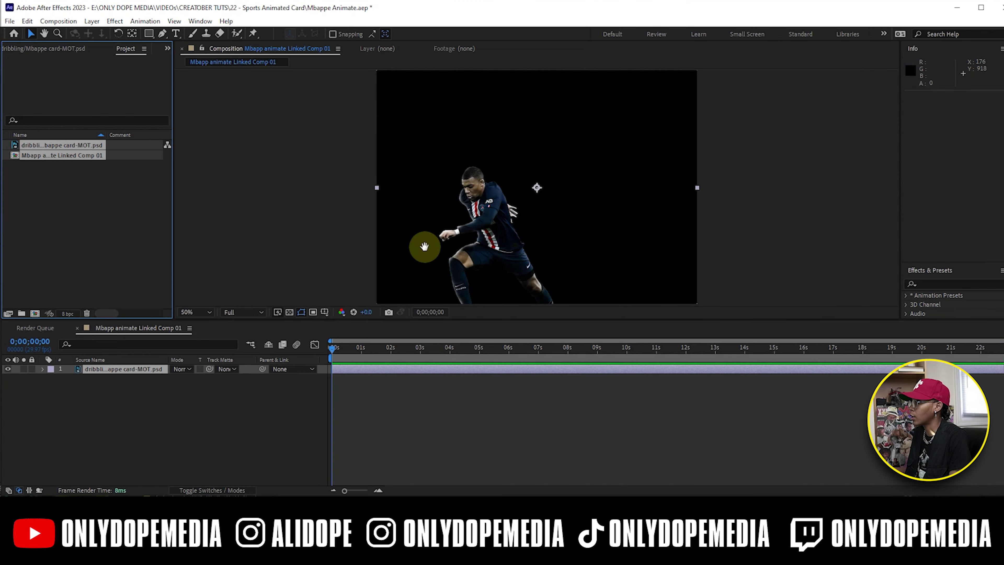
- Activate the Puppet Position Pin tool for the dribbling player layer
{"action": "left_click_drag", "start_coordinate": [424, 247], "coordinate": [445, 186]}
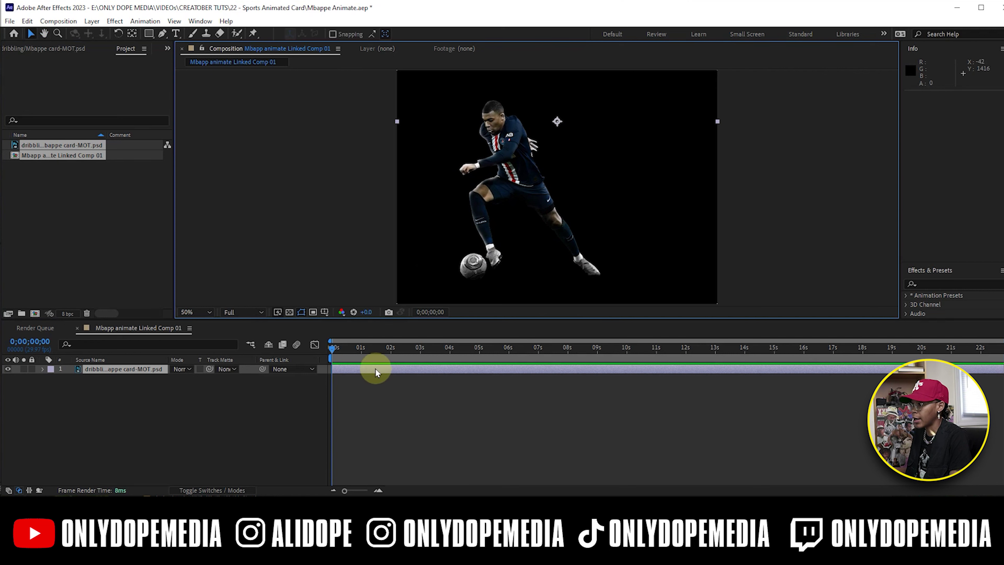
{"action": "left_click", "coordinate": [346, 350]}
{"action": "left_click_drag", "start_coordinate": [357, 354], "coordinate": [307, 350]}
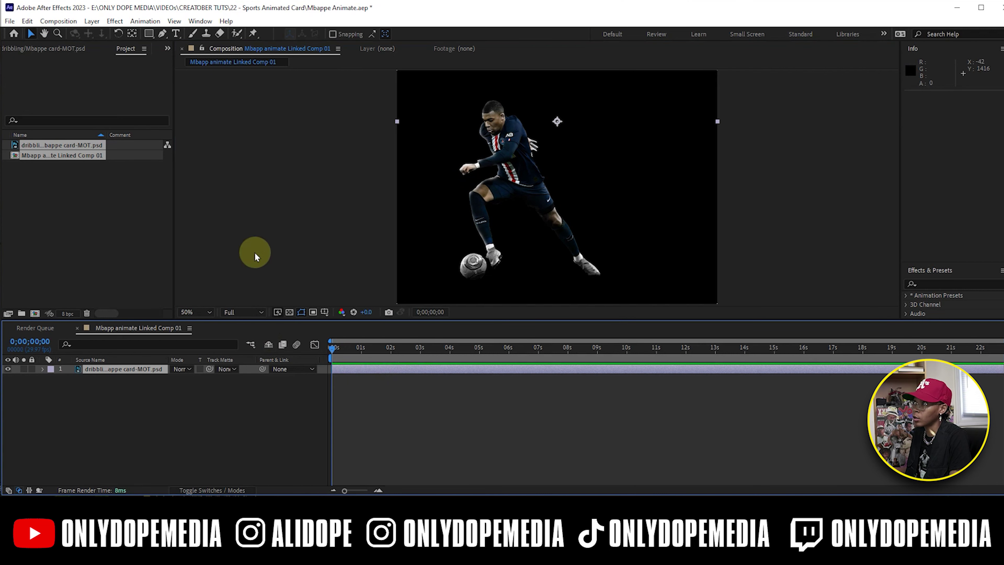
{"action": "left_click", "coordinate": [237, 34]}
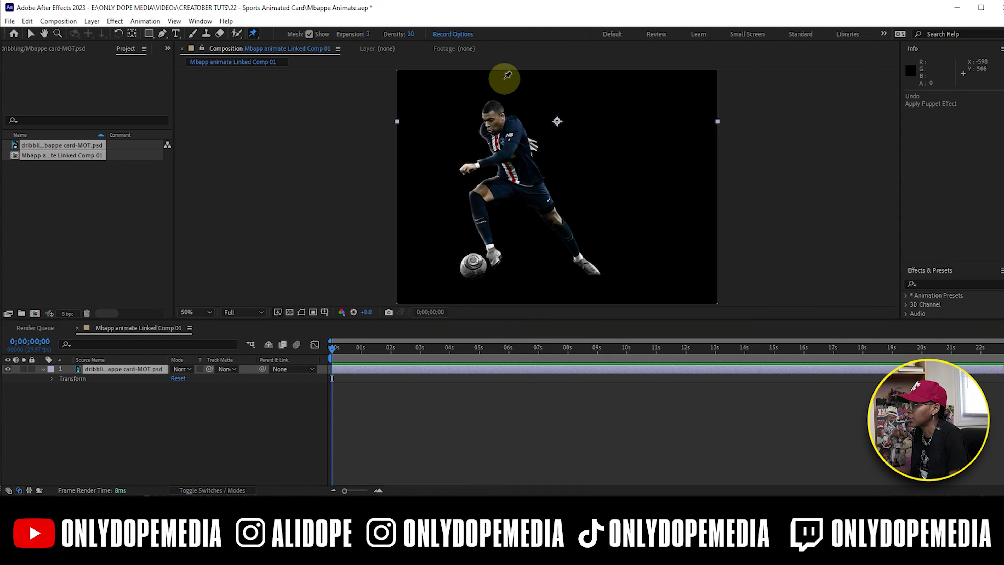
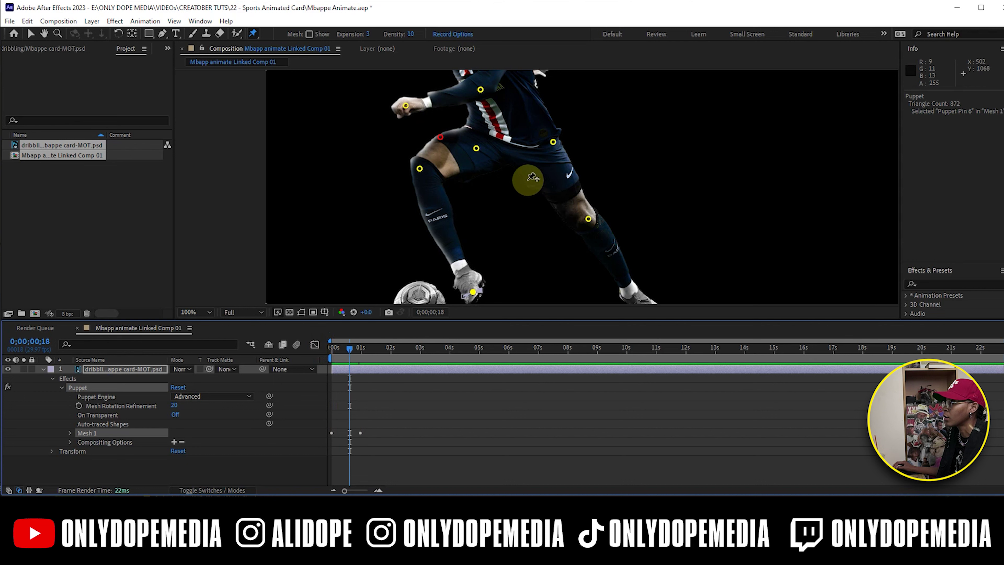
- Shift the dribbling player's head pin slightly forward and down at 0;00;01;20 to add a keyframe
{"action": "left_click_drag", "start_coordinate": [357, 355], "coordinate": [333, 350]}
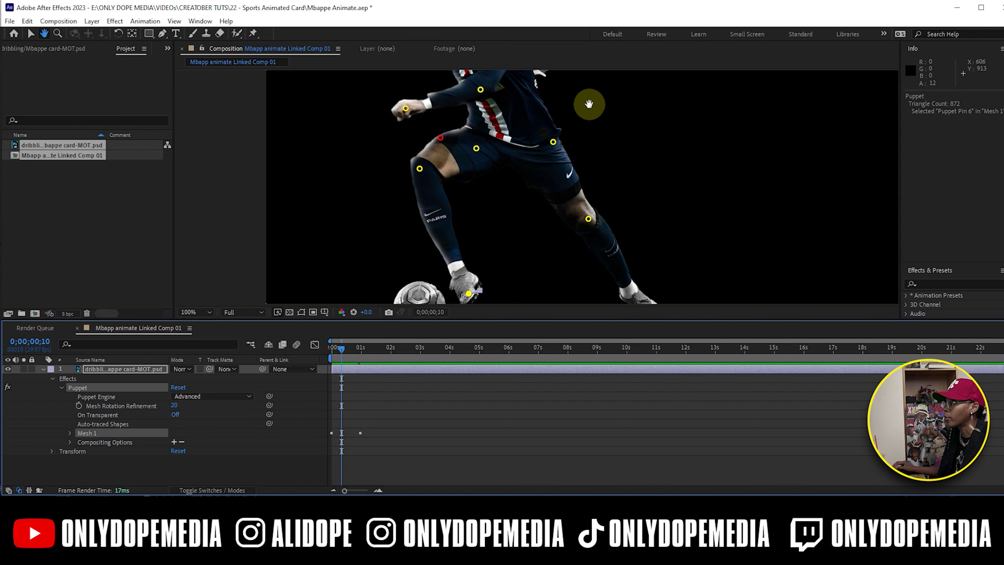
{"action": "key", "text": "space"}
{"action": "left_click_drag", "start_coordinate": [533, 123], "coordinate": [537, 214]}
{"action": "left_click_drag", "start_coordinate": [341, 348], "coordinate": [384, 350]}
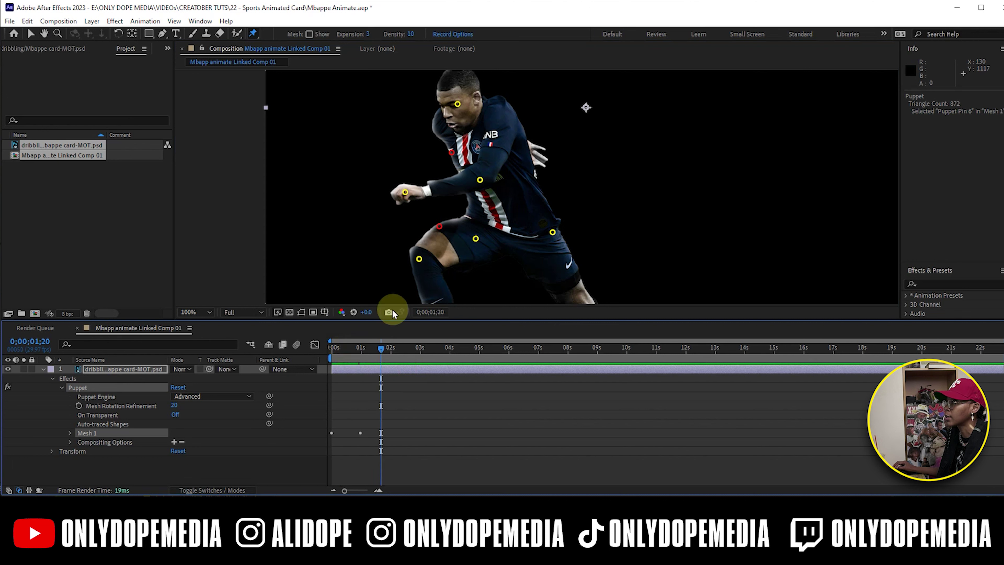
{"action": "left_click_drag", "start_coordinate": [461, 107], "coordinate": [458, 109]}
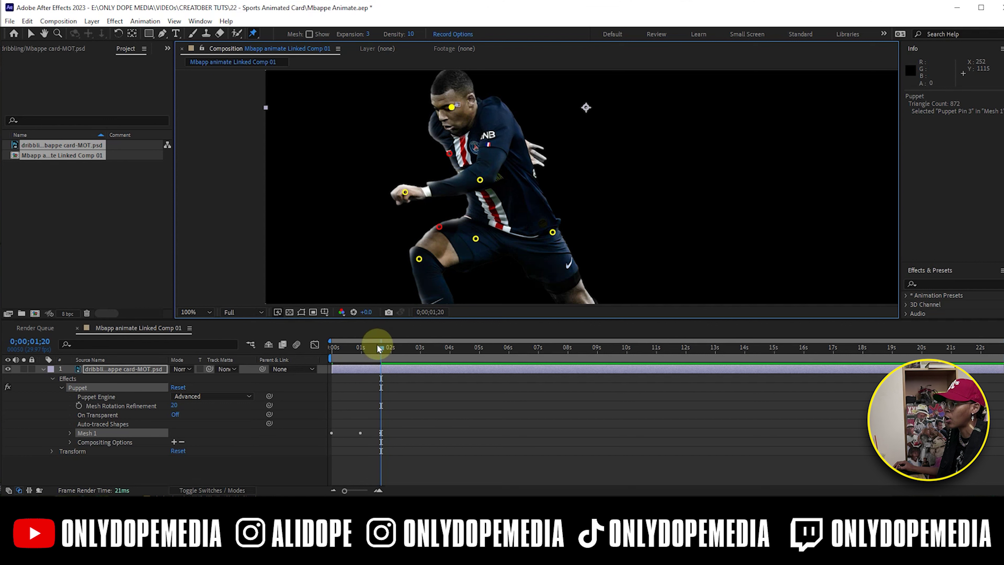
- Try moving the player's head pin back and lowering the front hand pin at 0;00;02;15
{"action": "left_click", "coordinate": [341, 347]}
{"action": "left_click_drag", "start_coordinate": [341, 344], "coordinate": [405, 336]}
{"action": "left_click", "coordinate": [460, 136]}
{"action": "left_click_drag", "start_coordinate": [451, 109], "coordinate": [462, 106]}
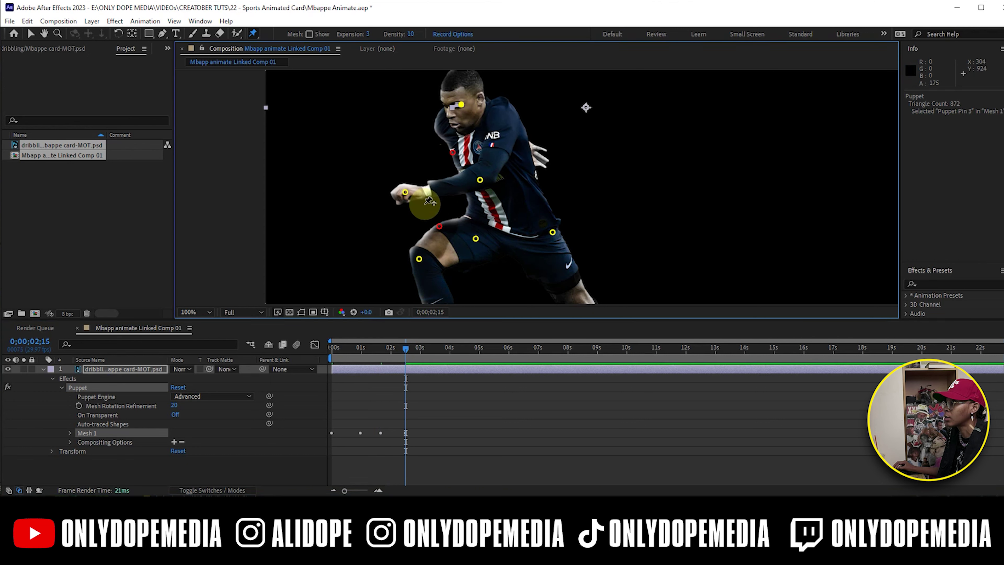
{"action": "left_click", "coordinate": [406, 194]}
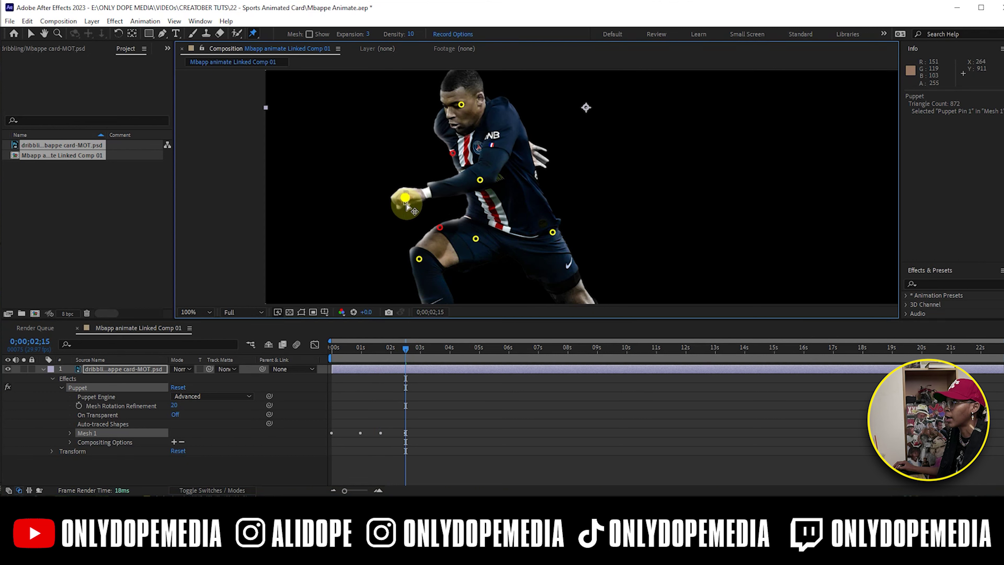
{"action": "left_click_drag", "start_coordinate": [407, 208], "coordinate": [407, 208]}
- Undo the head and hand pin moves made at 0;00;02;15
{"action": "left_click_drag", "start_coordinate": [390, 351], "coordinate": [358, 350]}
{"action": "key", "text": "ctrl+z"}
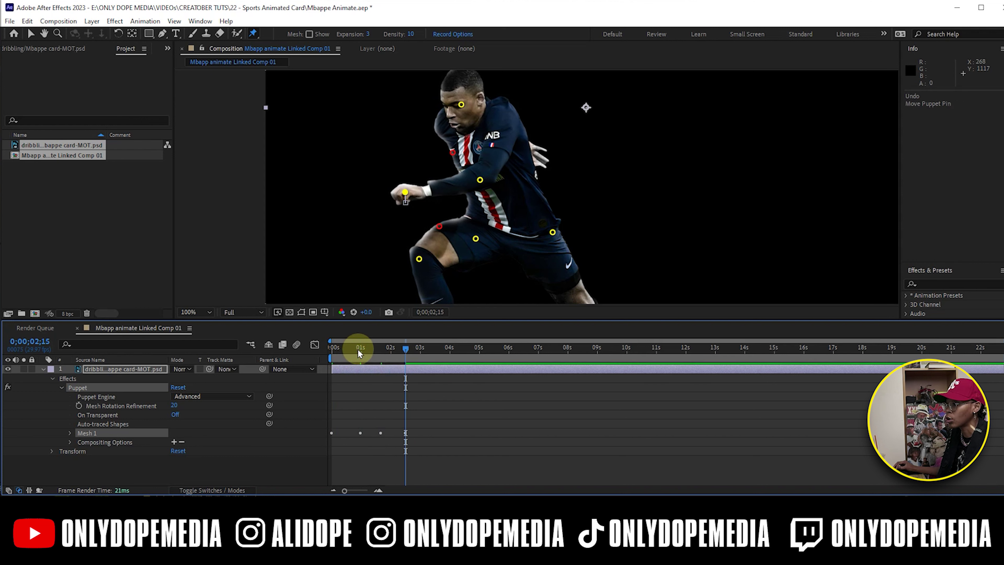
{"action": "key", "text": "ctrl+z"}
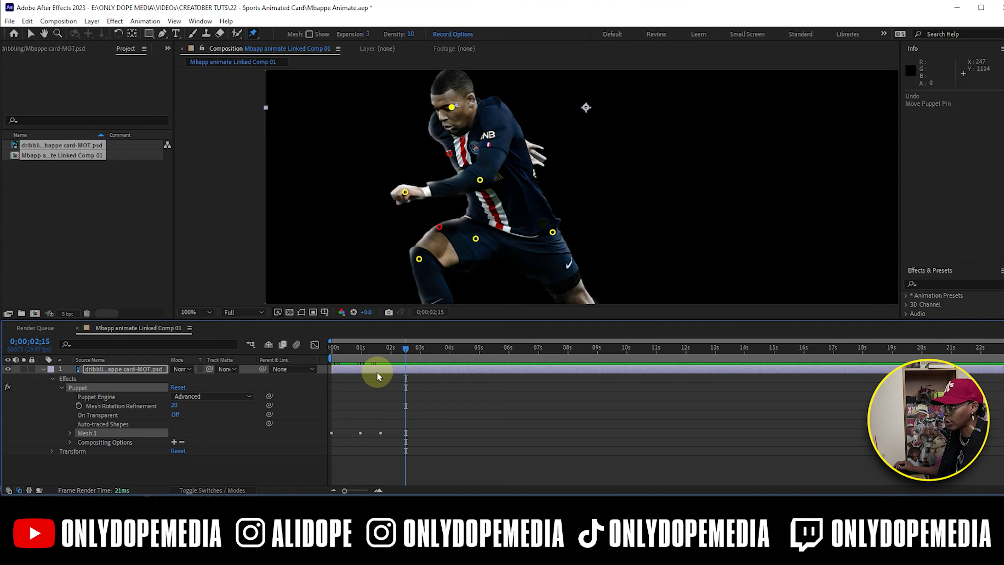
- At 0;00;02;05, keyframe the head pin back, the front foot pin toward the ball and the hand pin slightly up
{"action": "left_click_drag", "start_coordinate": [392, 360], "coordinate": [333, 355]}
{"action": "left_click", "coordinate": [475, 231]}
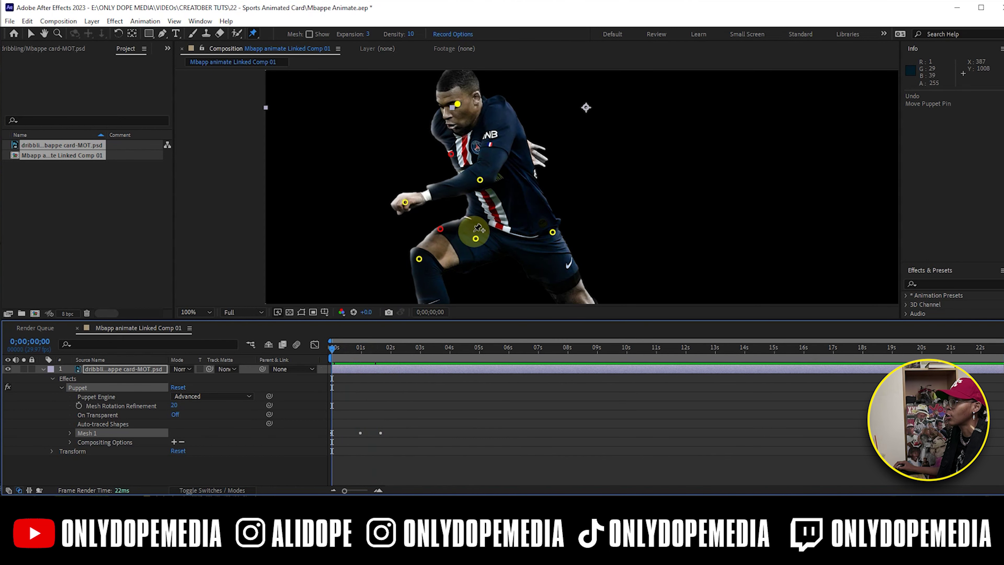
{"action": "key", "text": "comma"}
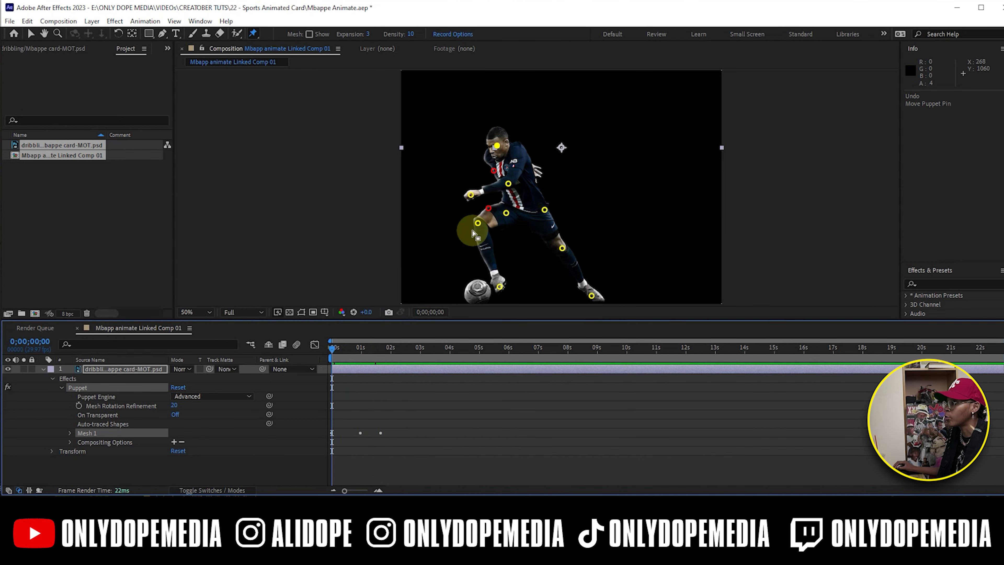
{"action": "left_click", "coordinate": [353, 355]}
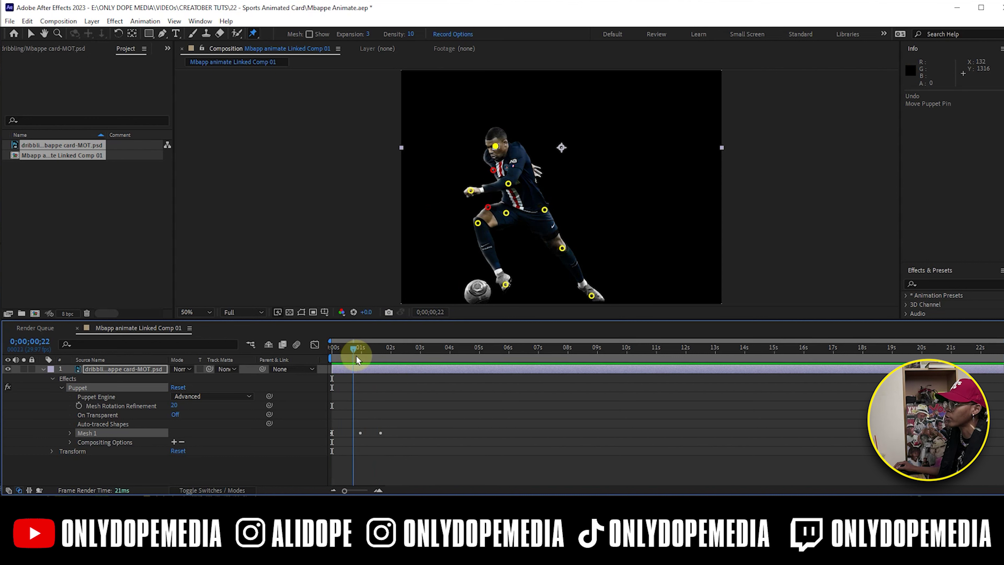
{"action": "left_click_drag", "start_coordinate": [378, 355], "coordinate": [397, 353]}
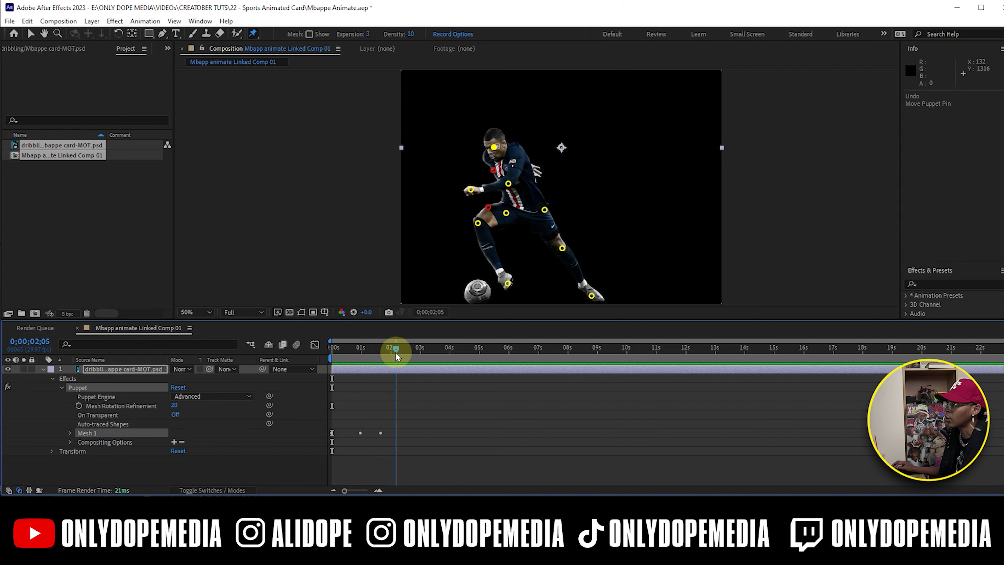
{"action": "left_click", "coordinate": [496, 147]}
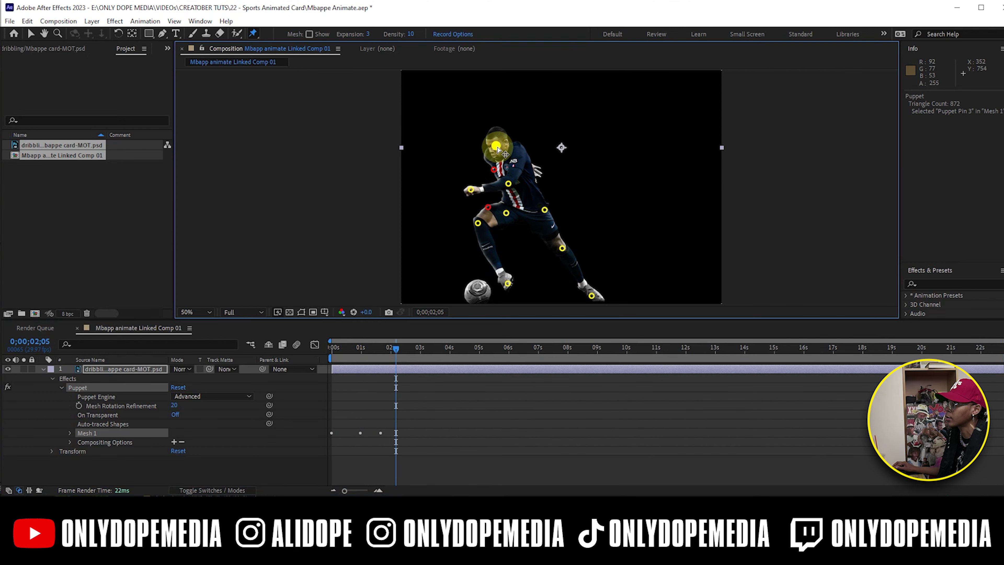
{"action": "left_click", "coordinate": [506, 282]}
{"action": "left_click_drag", "start_coordinate": [511, 288], "coordinate": [508, 290]}
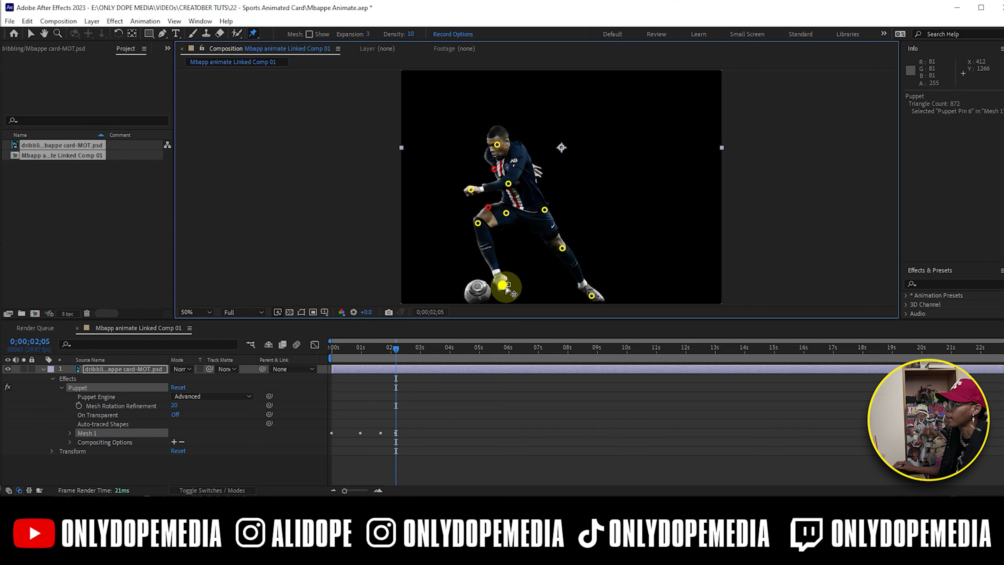
{"action": "left_click_drag", "start_coordinate": [470, 192], "coordinate": [470, 188]}
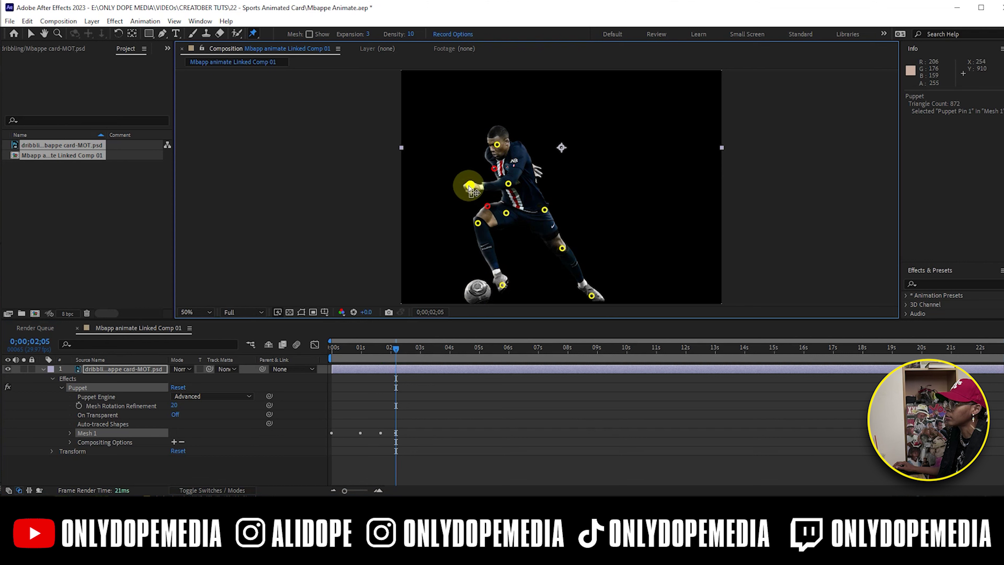
- Keyframe small shifts of the knee, foot, hand and head pins between about 3 and 4.5 seconds
{"action": "left_click", "coordinate": [426, 347]}
{"action": "left_click_drag", "start_coordinate": [478, 223], "coordinate": [478, 221]}
{"action": "left_click", "coordinate": [460, 345]}
{"action": "left_click_drag", "start_coordinate": [502, 286], "coordinate": [501, 284]}
{"action": "left_click_drag", "start_coordinate": [470, 184], "coordinate": [471, 187]}
{"action": "left_click_drag", "start_coordinate": [497, 145], "coordinate": [497, 147]}
- Reveal the layer's puppet pin keyframes, paste the copied keyframes and apply Easy Ease
{"action": "left_click", "coordinate": [460, 340]}
{"action": "key", "text": "u"}
{"action": "key", "text": "ctrl+v"}
{"action": "key", "text": "F9"}
{"action": "left_click", "coordinate": [465, 440]}
- Keyframe the head pin backward at about 9 seconds
{"action": "left_click", "coordinate": [872, 348]}
{"action": "left_click", "coordinate": [579, 348]}
{"action": "left_click", "coordinate": [590, 348]}
{"action": "key", "text": "ctrl+z"}
{"action": "left_click", "coordinate": [593, 348]}
{"action": "left_click_drag", "start_coordinate": [496, 147], "coordinate": [505, 146]}
- Select the group of pin keyframes between about 15 and 18.5 seconds and delete them
{"action": "left_click", "coordinate": [630, 350]}
{"action": "left_click_drag", "start_coordinate": [880, 474], "coordinate": [767, 410]}
{"action": "key", "text": "Delete"}
- Copy the block of existing pin keyframes, paste it at about 13.5 seconds and preview the animation
{"action": "left_click", "coordinate": [660, 348]}
{"action": "left_click", "coordinate": [649, 348]}
{"action": "left_click_drag", "start_coordinate": [707, 472], "coordinate": [348, 416]}
{"action": "key", "text": "ctrl+c"}
{"action": "left_click", "coordinate": [726, 348]}
{"action": "key", "text": "ctrl+v"}
{"action": "key", "text": "space"}
{"action": "key", "text": "space"}
- Raise the hand pin at about 1 second and move the head pin back at about 3.5 seconds
{"action": "left_click", "coordinate": [361, 348]}
{"action": "left_click_drag", "start_coordinate": [471, 187], "coordinate": [471, 183]}
{"action": "left_click", "coordinate": [433, 350]}
{"action": "left_click_drag", "start_coordinate": [493, 148], "coordinate": [501, 147]}
- Adjust the knee and head pins at points between about 15.5 and 21 seconds, and preview the motion
{"action": "left_click", "coordinate": [829, 348]}
{"action": "left_click", "coordinate": [790, 348]}
{"action": "left_click", "coordinate": [819, 348]}
{"action": "left_click_drag", "start_coordinate": [478, 220], "coordinate": [478, 220]}
{"action": "left_click_drag", "start_coordinate": [494, 150], "coordinate": [494, 146]}
{"action": "left_click", "coordinate": [854, 349]}
{"action": "left_click", "coordinate": [735, 350]}
{"action": "left_click", "coordinate": [945, 349]}
{"action": "left_click_drag", "start_coordinate": [478, 220], "coordinate": [478, 223]}
{"action": "key", "text": "space"}
{"action": "left_click", "coordinate": [568, 349]}
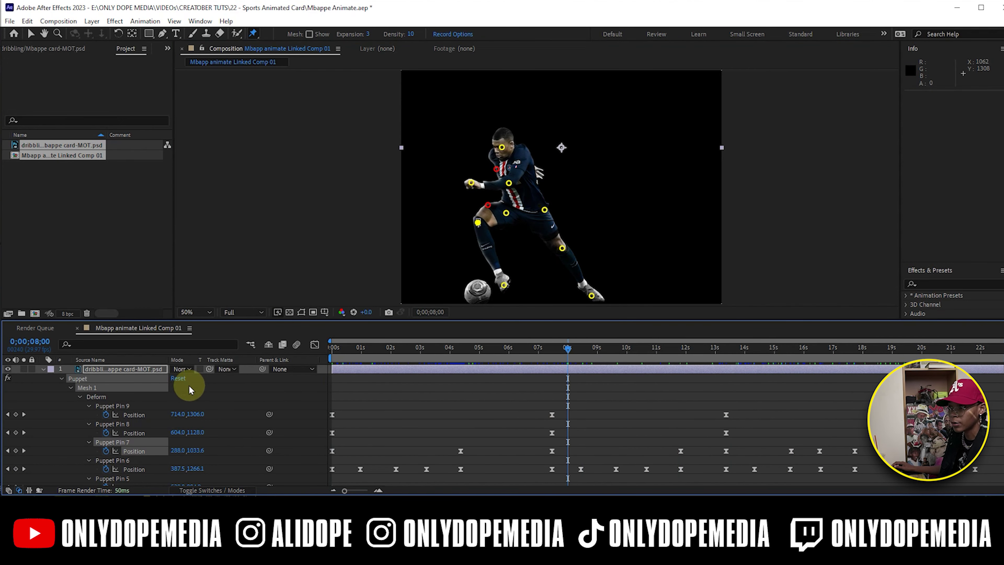
- Turn on motion blur for the dribbling player layer and its composition, and save the project
{"action": "left_click", "coordinate": [42, 369]}
{"action": "left_click", "coordinate": [206, 488]}
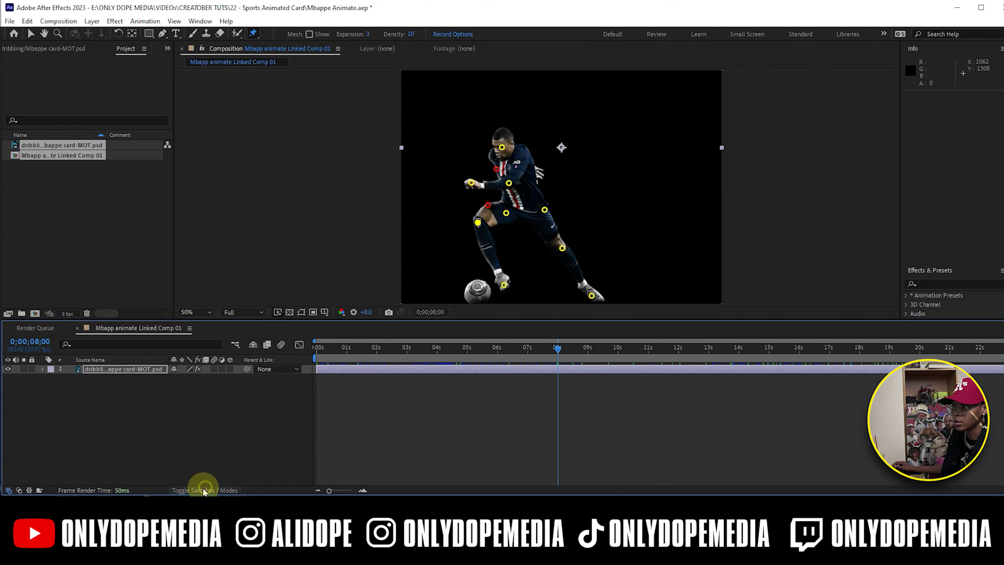
{"action": "left_click", "coordinate": [510, 370]}
{"action": "left_click_drag", "start_coordinate": [394, 354], "coordinate": [633, 348]}
{"action": "left_click", "coordinate": [795, 176]}
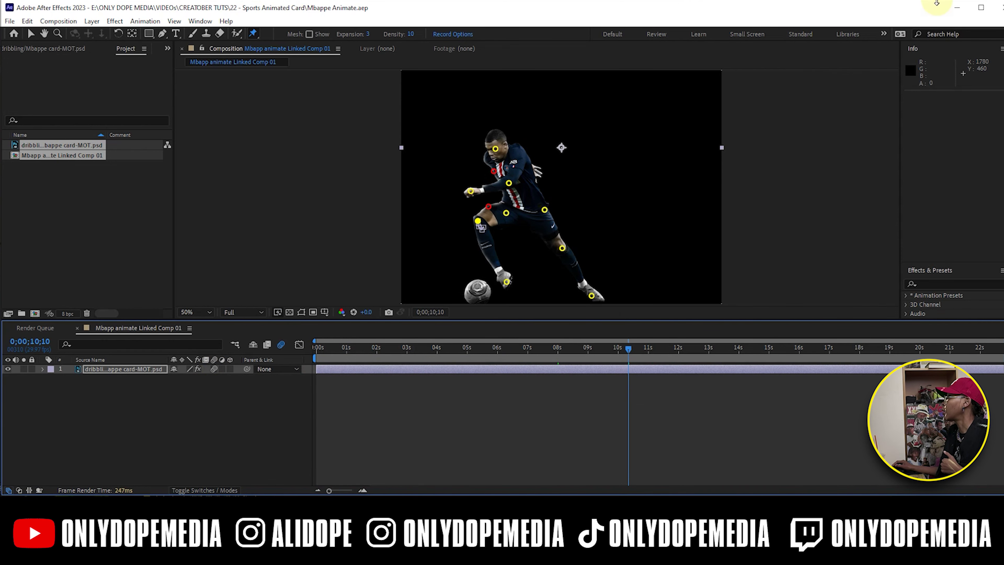
- Switch back to Premiere Pro and review the animated dribbling player in the card sequence around 11 seconds
{"action": "left_click", "coordinate": [957, 7]}
{"action": "left_click_drag", "start_coordinate": [241, 273], "coordinate": [247, 273]}
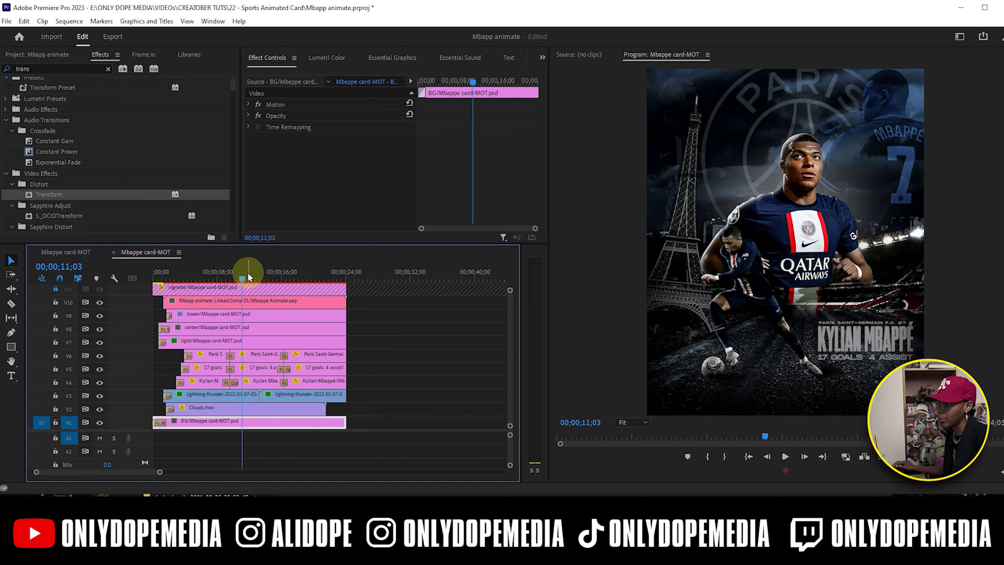
{"action": "mouse_move", "coordinate": [238, 280]}
{"action": "left_mouse_down"}
{"action": "mouse_move", "coordinate": [285, 273]}
{"action": "mouse_move", "coordinate": [228, 280]}
{"action": "mouse_move", "coordinate": [241, 276]}
{"action": "left_mouse_up"}
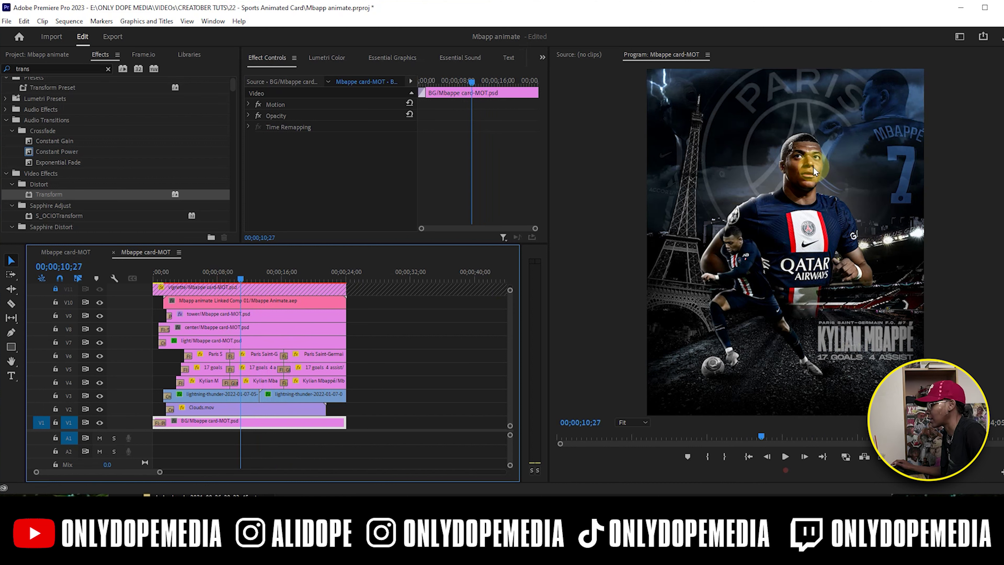
- Replace the center player clip with a linked After Effects composition
{"action": "left_click", "coordinate": [218, 332]}
{"action": "left_click_drag", "start_coordinate": [168, 280], "coordinate": [208, 279]}
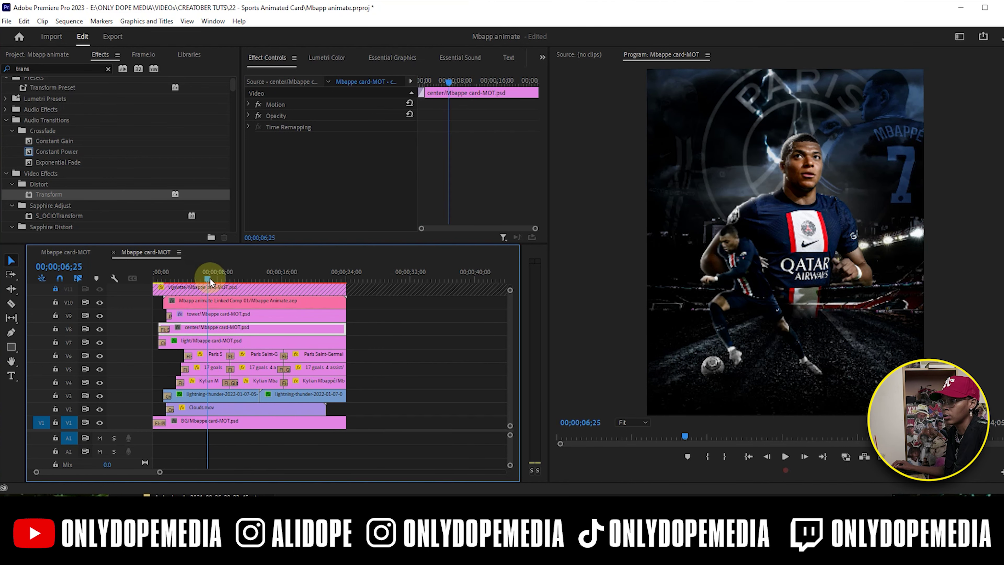
{"action": "right_click", "coordinate": [240, 336]}
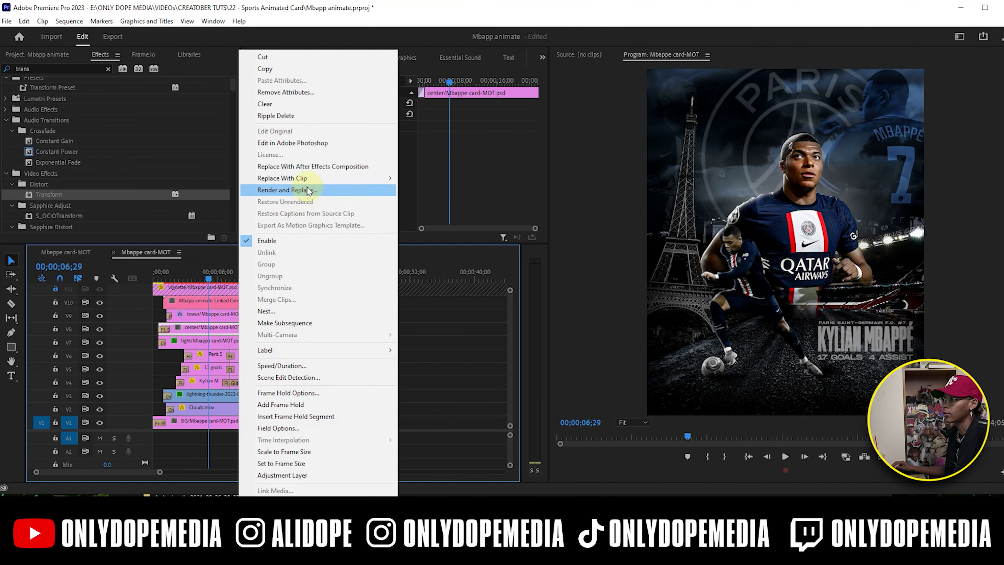
{"action": "left_click", "coordinate": [325, 166]}
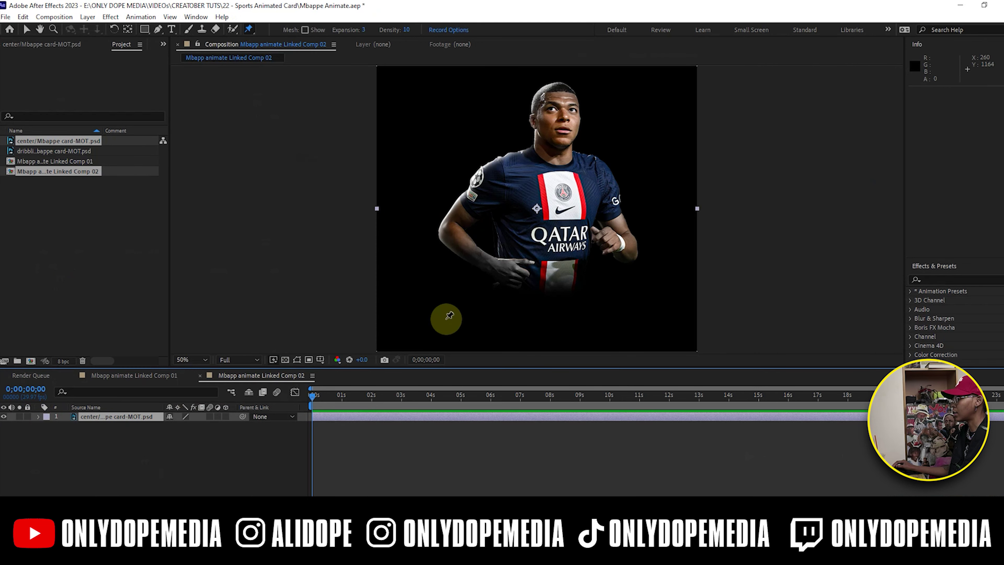
- Maximize the After Effects window and set the composition preview resolution to Third
{"action": "left_click", "coordinate": [991, 6]}
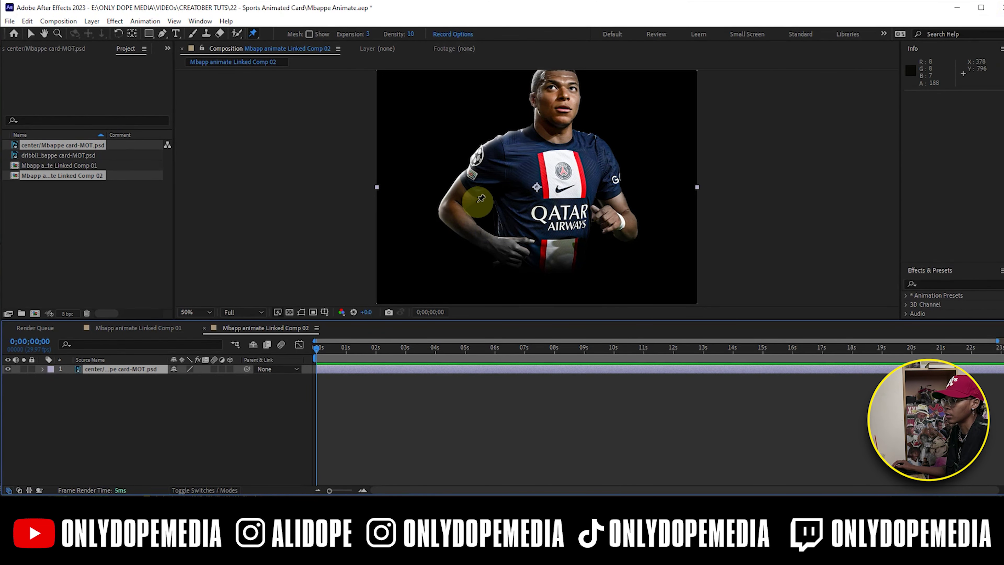
{"action": "left_click", "coordinate": [242, 312]}
{"action": "left_click", "coordinate": [243, 362]}
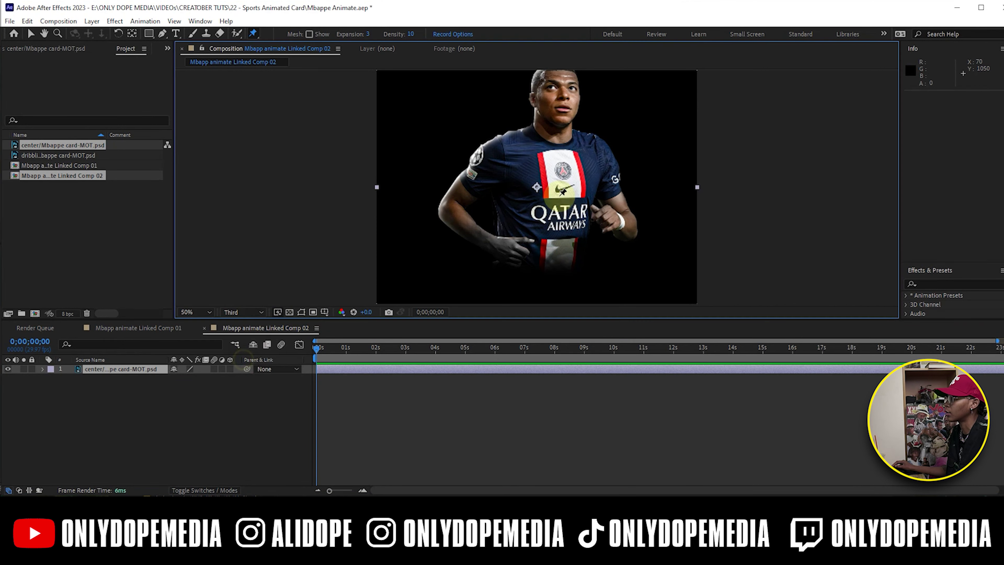
- Place puppet position pins on the center player's two shoulders, the base of the neck and the forehead
{"action": "left_click_drag", "start_coordinate": [614, 99], "coordinate": [610, 148]}
{"action": "key", "text": "ctrl+p"}
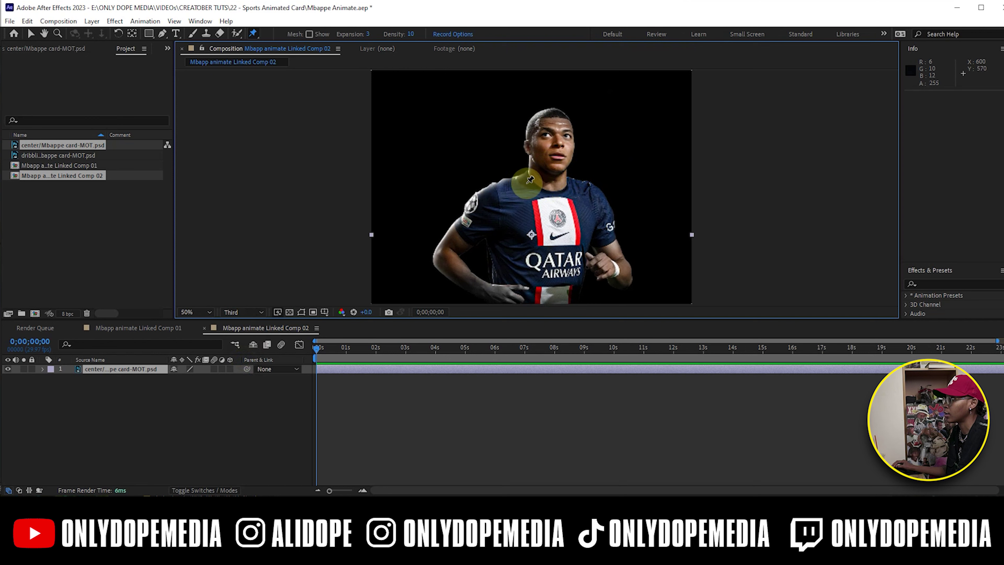
{"action": "left_click", "coordinate": [492, 193]}
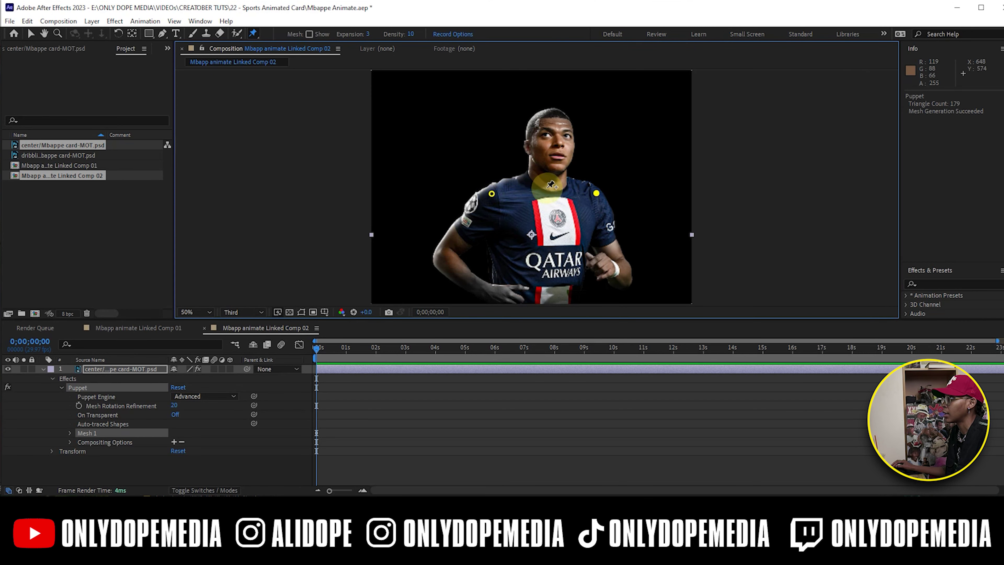
{"action": "left_click", "coordinate": [556, 118]}
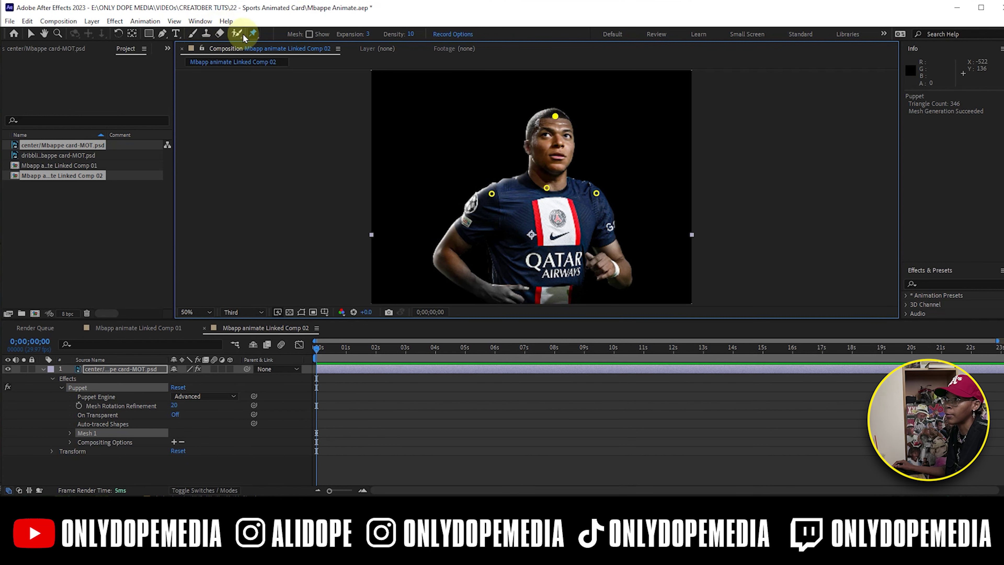
- Place puppet starch pins on both of the center player's eyes
{"action": "left_click_drag", "start_coordinate": [253, 33], "coordinate": [292, 53]}
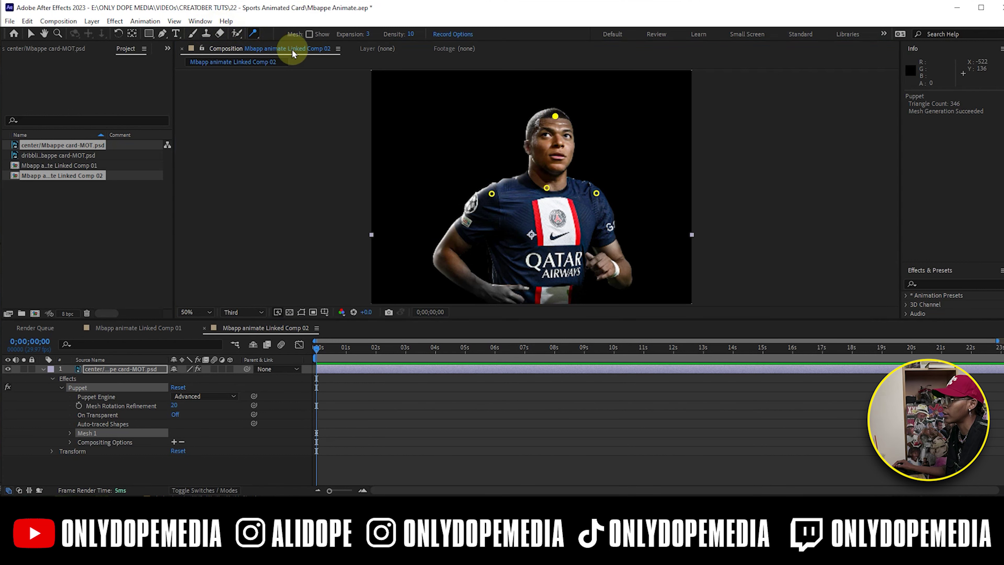
{"action": "left_click", "coordinate": [547, 135]}
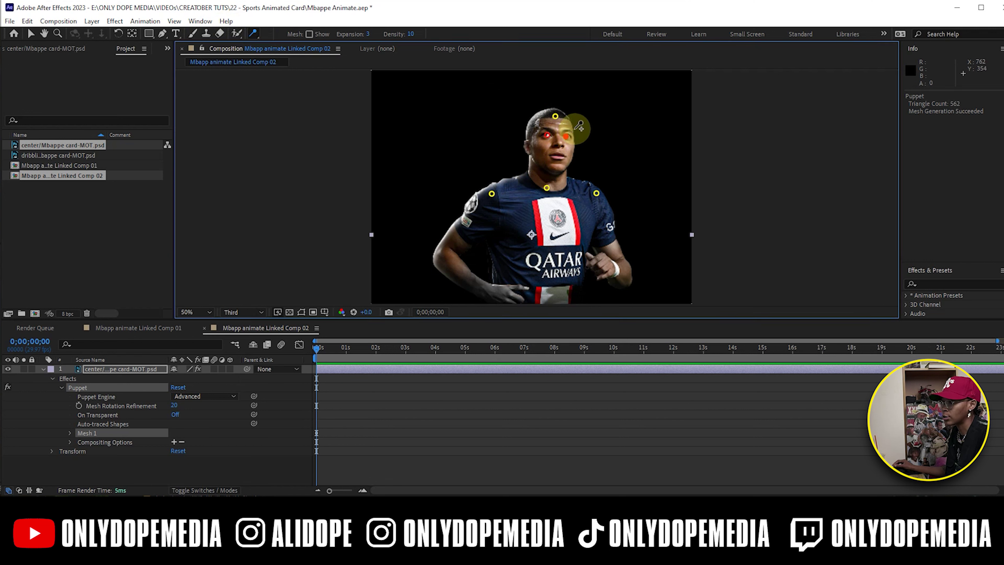
- With the Puppet Position Pin tool, keyframe a slight shift of the forehead pin toward the raised-arm side at 0;00;01;01
{"action": "left_click", "coordinate": [248, 35]}
{"action": "left_click", "coordinate": [285, 33]}
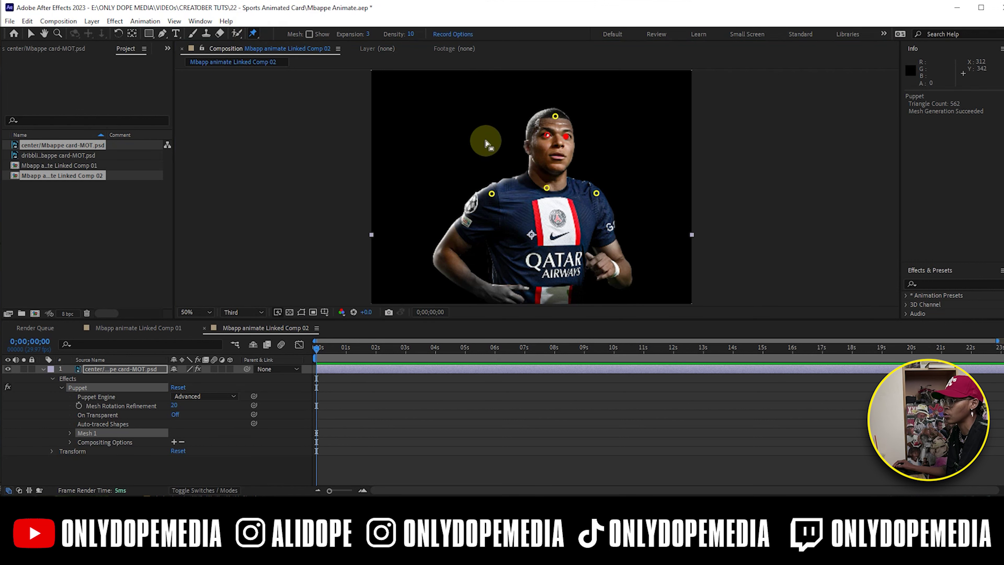
{"action": "left_click", "coordinate": [337, 348]}
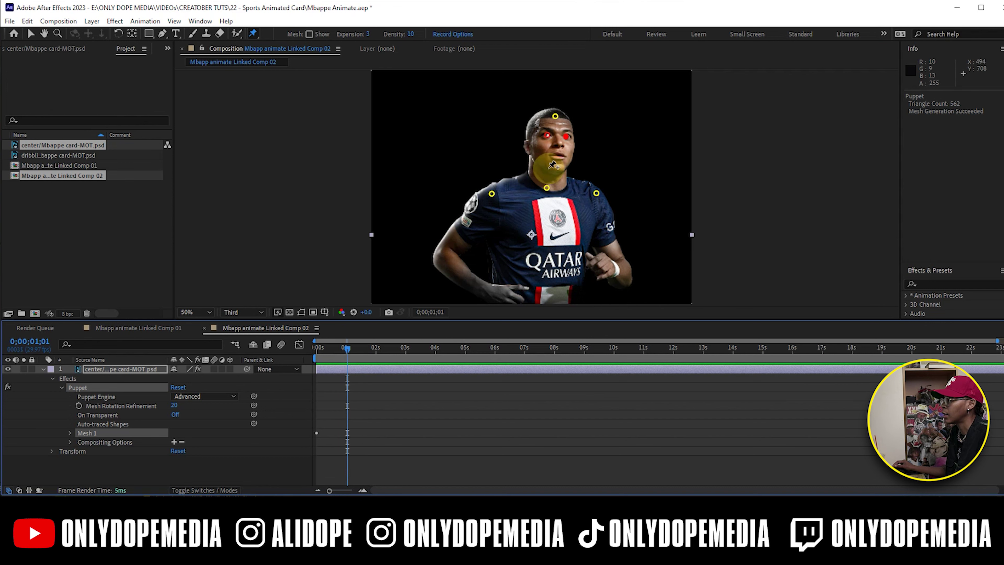
{"action": "left_click_drag", "start_coordinate": [558, 122], "coordinate": [557, 121]}
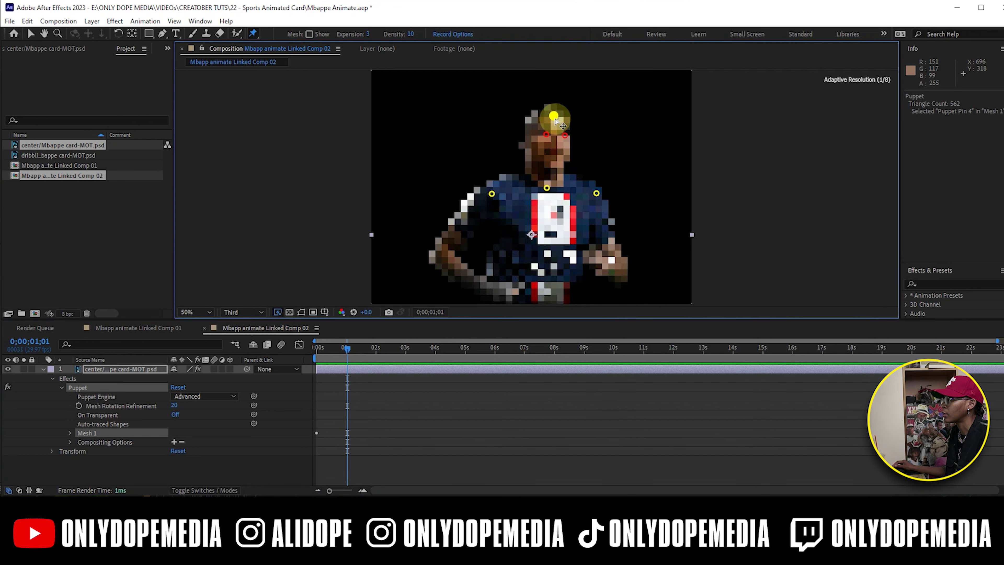
- Set the preview resolution to Half and keyframe the forehead pin shifted slightly back the other way at 0;00;01;25
{"action": "left_click", "coordinate": [255, 313]}
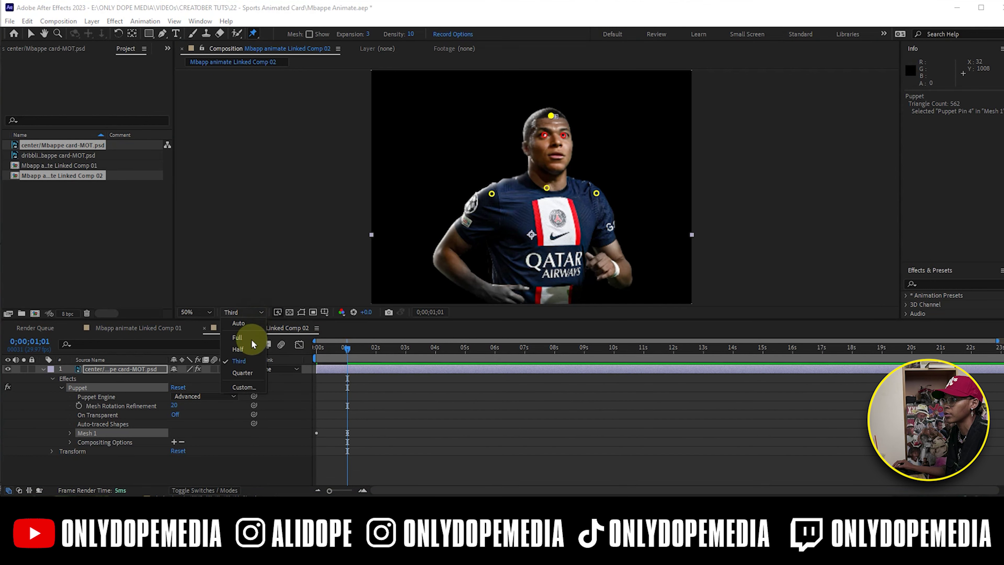
{"action": "left_click", "coordinate": [238, 349]}
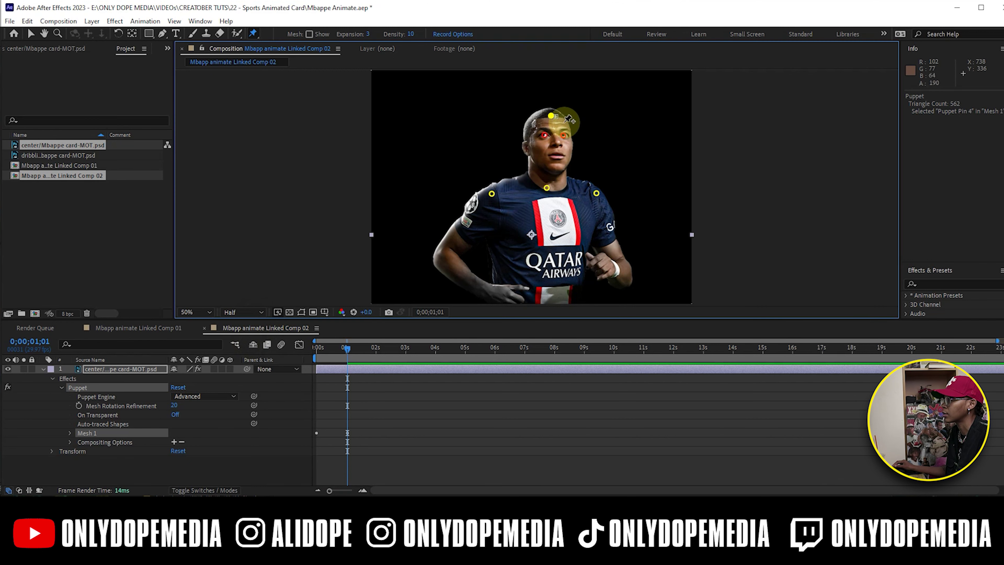
{"action": "left_click_drag", "start_coordinate": [340, 360], "coordinate": [371, 348]}
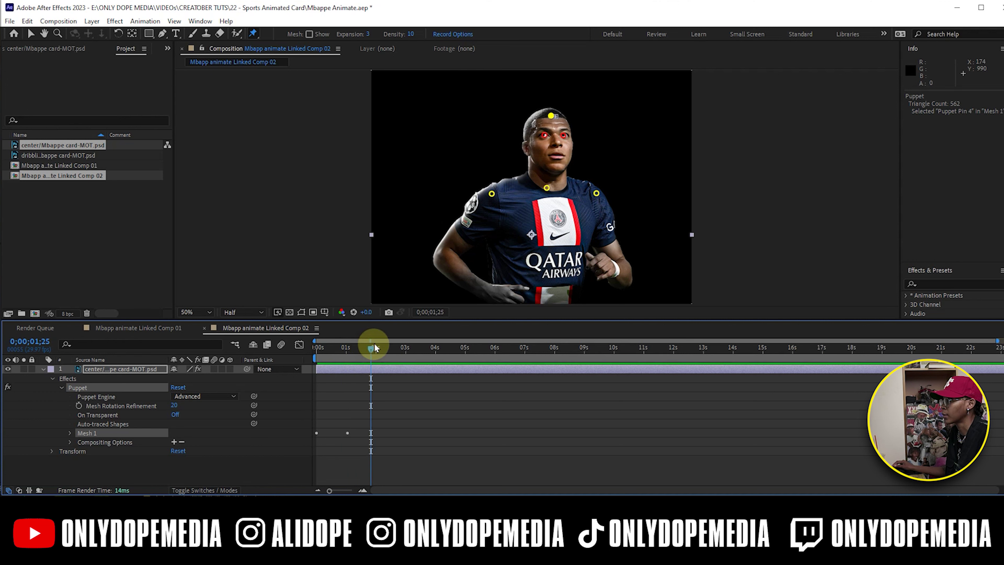
{"action": "left_click_drag", "start_coordinate": [554, 115], "coordinate": [558, 115]}
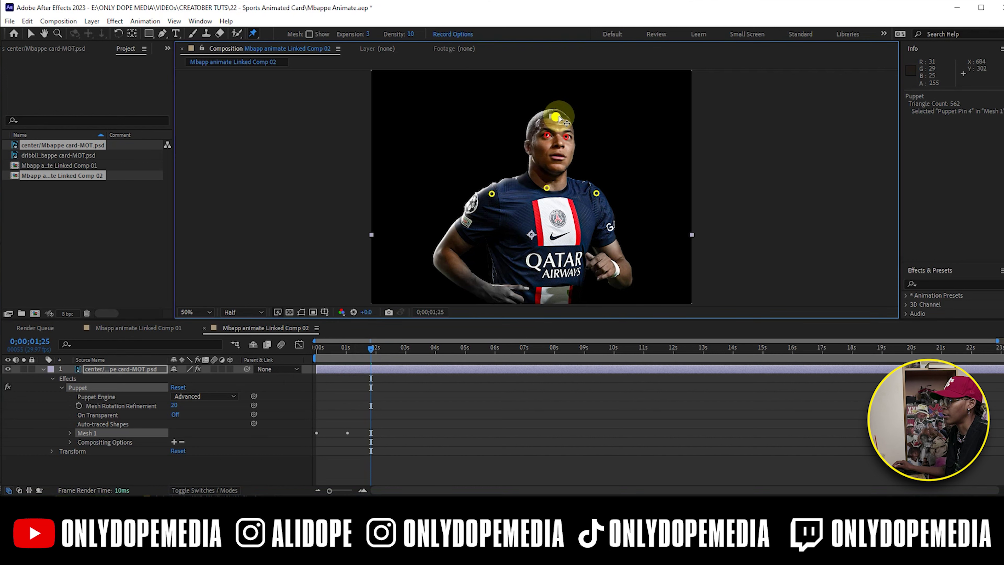
{"action": "left_click_drag", "start_coordinate": [373, 351], "coordinate": [381, 351]}
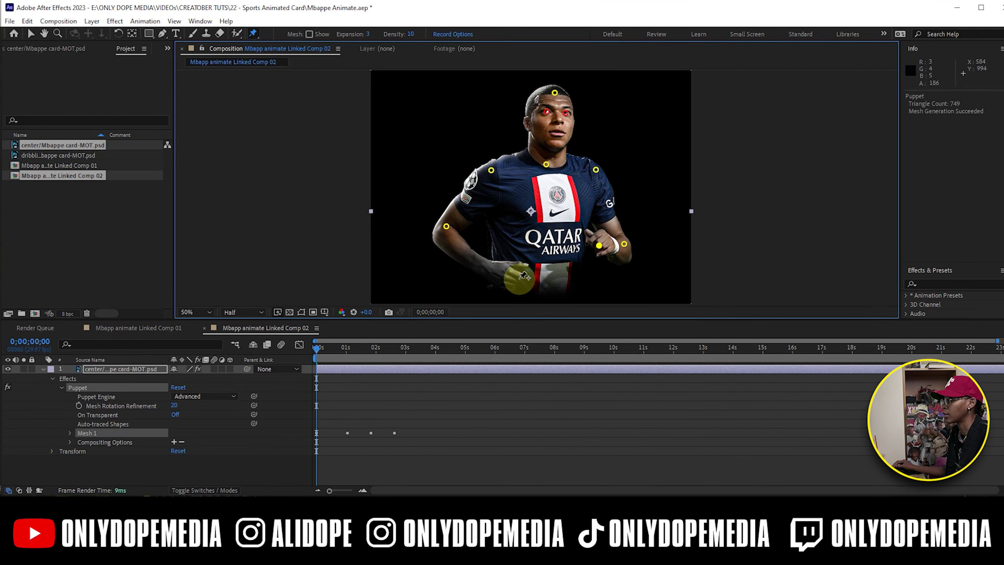
- Keyframe small shifts of the pin on the hand beside the wristband and the opposite elbow pin at about 1 and 2.6 seconds
{"action": "left_click_drag", "start_coordinate": [319, 348], "coordinate": [348, 349]}
{"action": "left_click", "coordinate": [601, 244]}
{"action": "left_click", "coordinate": [600, 245]}
{"action": "left_click_drag", "start_coordinate": [600, 245], "coordinate": [598, 248]}
{"action": "left_click_drag", "start_coordinate": [446, 227], "coordinate": [448, 227]}
{"action": "left_click_drag", "start_coordinate": [348, 349], "coordinate": [394, 349]}
{"action": "left_click_drag", "start_coordinate": [598, 246], "coordinate": [597, 246]}
{"action": "left_click_drag", "start_coordinate": [448, 227], "coordinate": [449, 225]}
- Keyframe small shifts of both elbow pins at about 3.5 seconds and alternating forehead pin shifts through the rest of the composition
{"action": "left_click_drag", "start_coordinate": [395, 348], "coordinate": [421, 347]}
{"action": "left_click_drag", "start_coordinate": [548, 93], "coordinate": [551, 94]}
{"action": "left_click_drag", "start_coordinate": [450, 224], "coordinate": [449, 221]}
{"action": "left_click_drag", "start_coordinate": [624, 244], "coordinate": [623, 246]}
{"action": "mouse_move", "coordinate": [459, 349]}
{"action": "left_mouse_down"}
{"action": "mouse_move", "coordinate": [443, 346]}
{"action": "mouse_move", "coordinate": [466, 347]}
{"action": "left_mouse_up"}
{"action": "left_click_drag", "start_coordinate": [552, 94], "coordinate": [547, 94]}
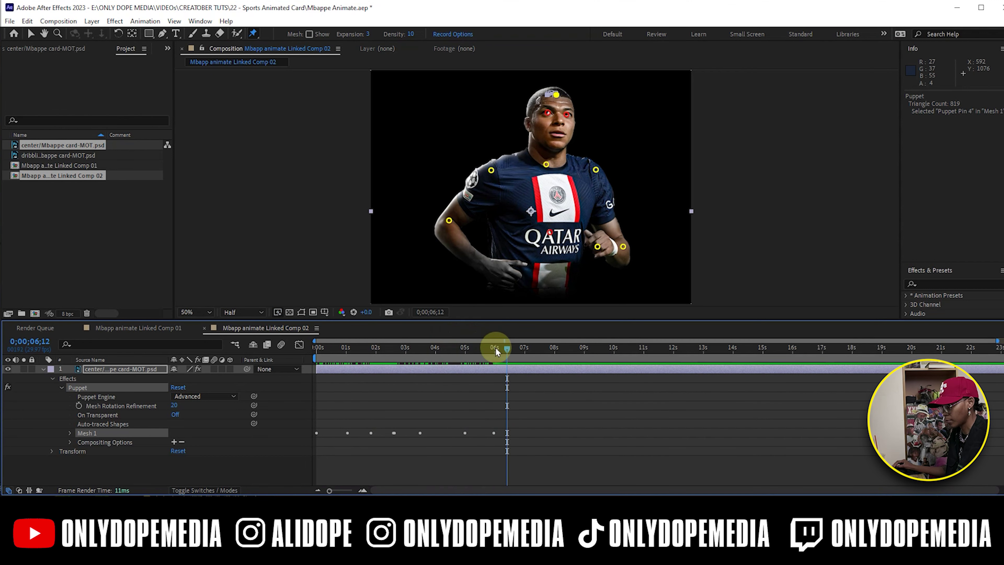
{"action": "key", "text": "u"}
{"action": "left_click_drag", "start_coordinate": [607, 347], "coordinate": [699, 347]}
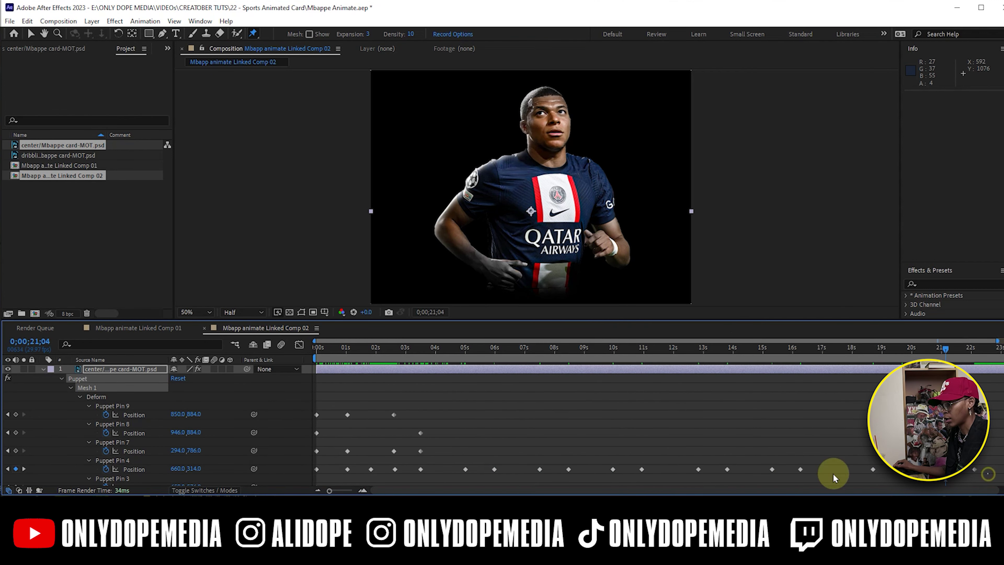
- Apply Easy Ease to all the puppet pin position keyframes and collapse the layer's properties
{"action": "left_click_drag", "start_coordinate": [876, 477], "coordinate": [188, 395]}
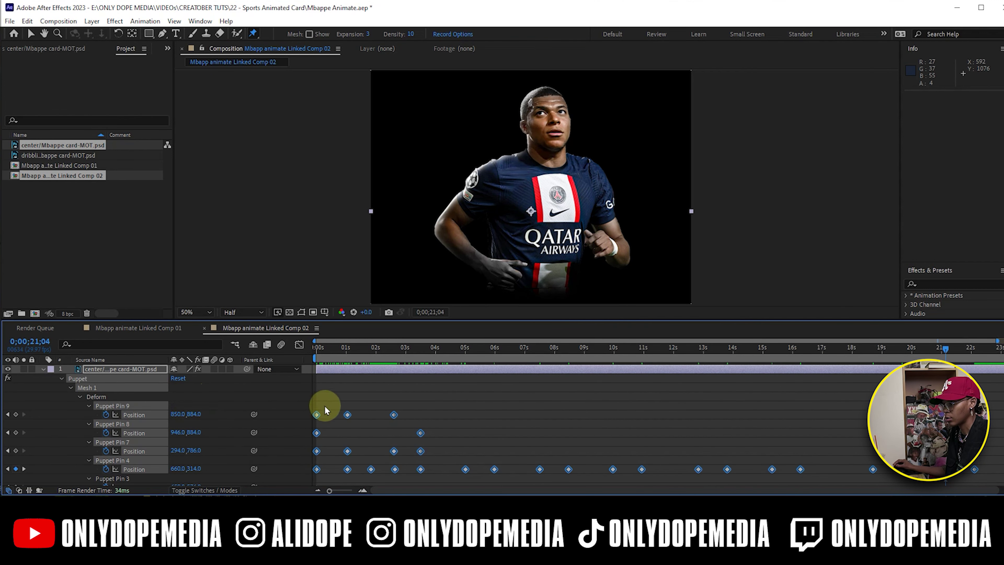
{"action": "right_click", "coordinate": [350, 415]}
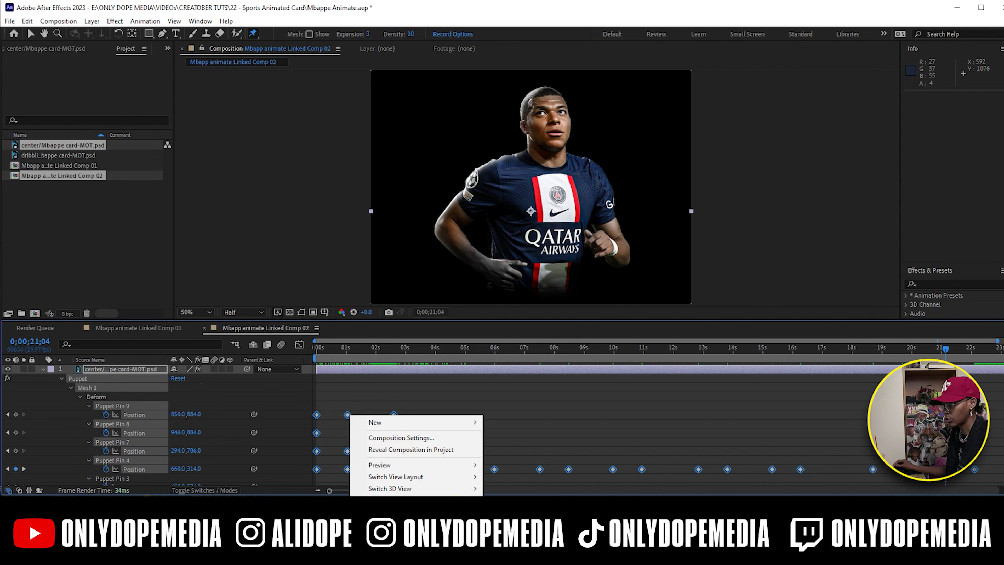
{"action": "right_click", "coordinate": [344, 415]}
{"action": "right_click", "coordinate": [346, 415]}
{"action": "mouse_move", "coordinate": [403, 407]}
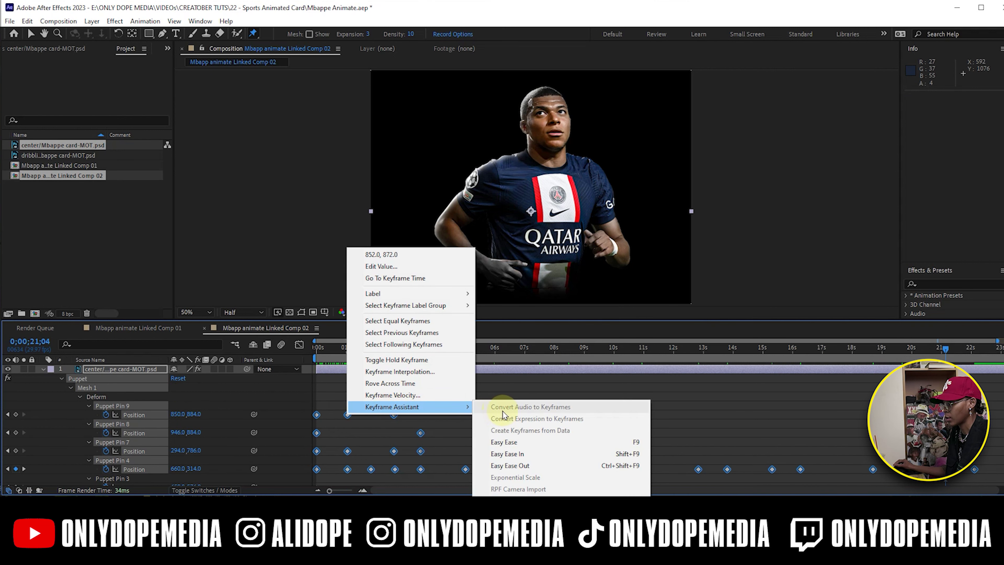
{"action": "left_click", "coordinate": [506, 442]}
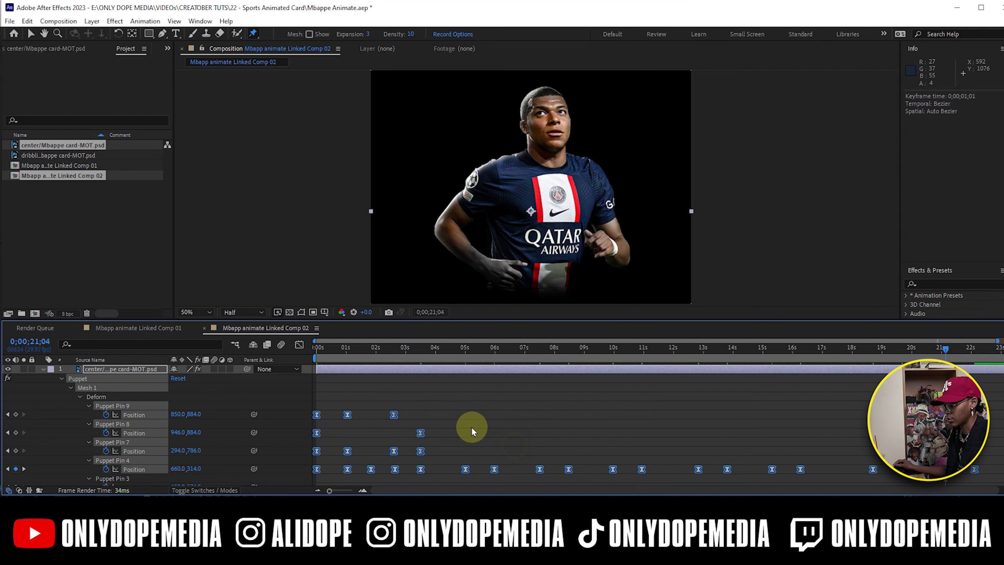
{"action": "left_click", "coordinate": [399, 372]}
{"action": "key", "text": "u"}
- Enable motion blur on the center player layer and review the animated card back in Premiere Pro
{"action": "left_click", "coordinate": [337, 347]}
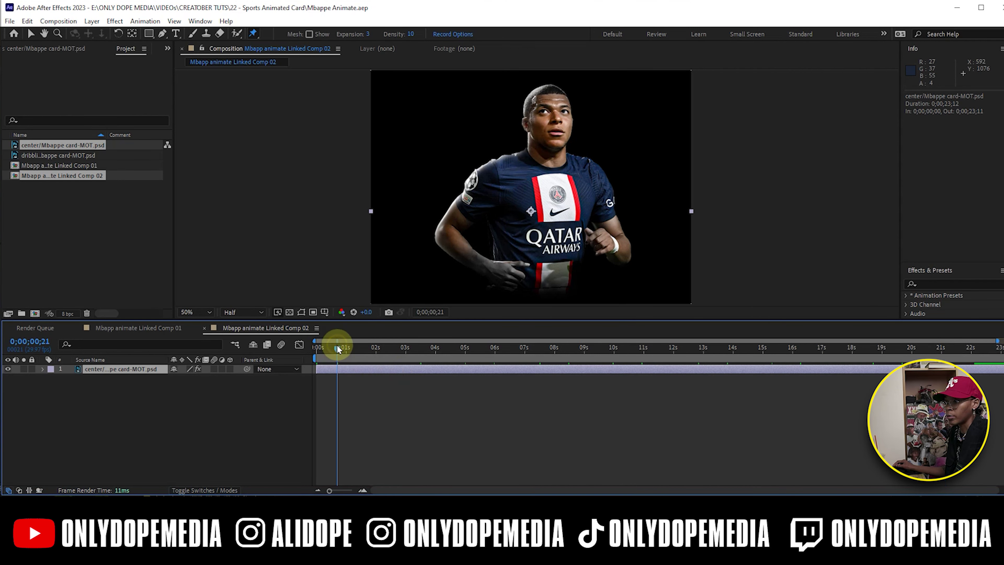
{"action": "left_click_drag", "start_coordinate": [325, 353], "coordinate": [590, 349]}
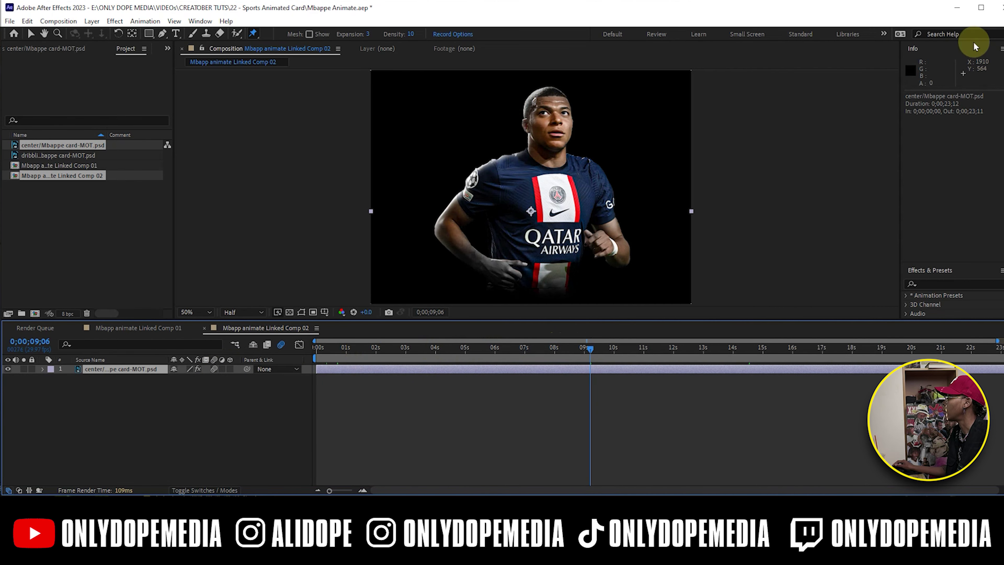
{"action": "left_click", "coordinate": [957, 8]}
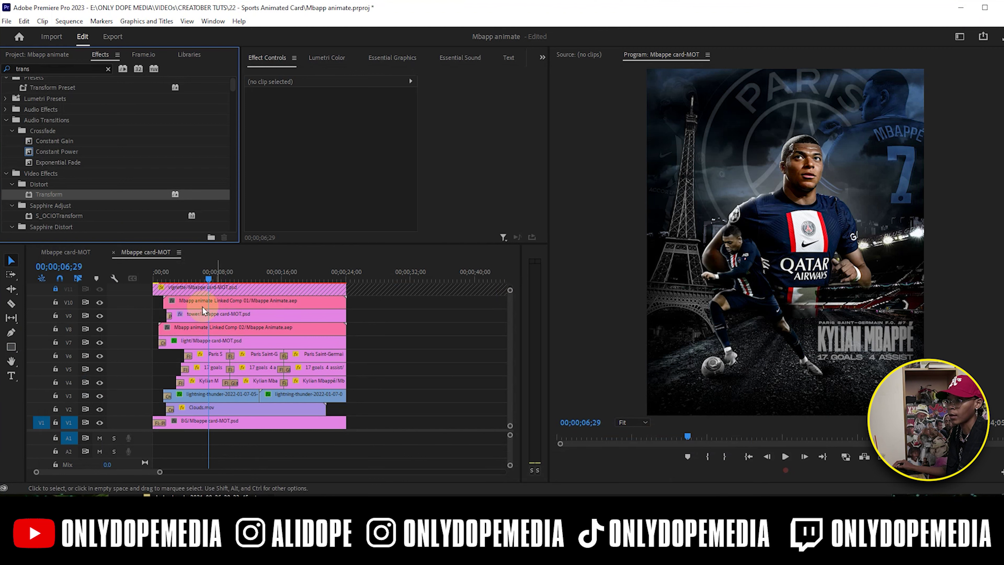
{"action": "left_click_drag", "start_coordinate": [166, 273], "coordinate": [231, 278]}
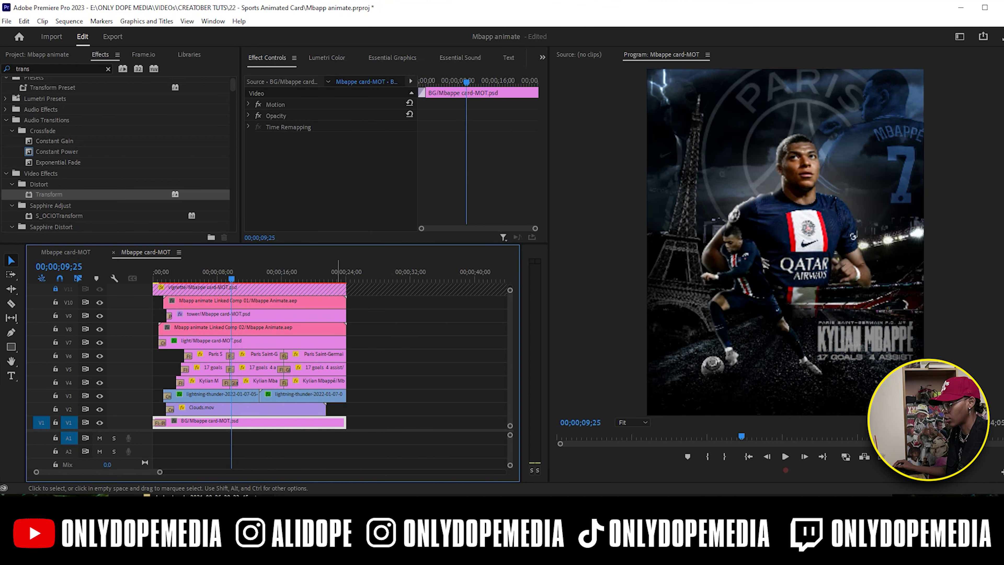
{"action": "right_click", "coordinate": [350, 556]}
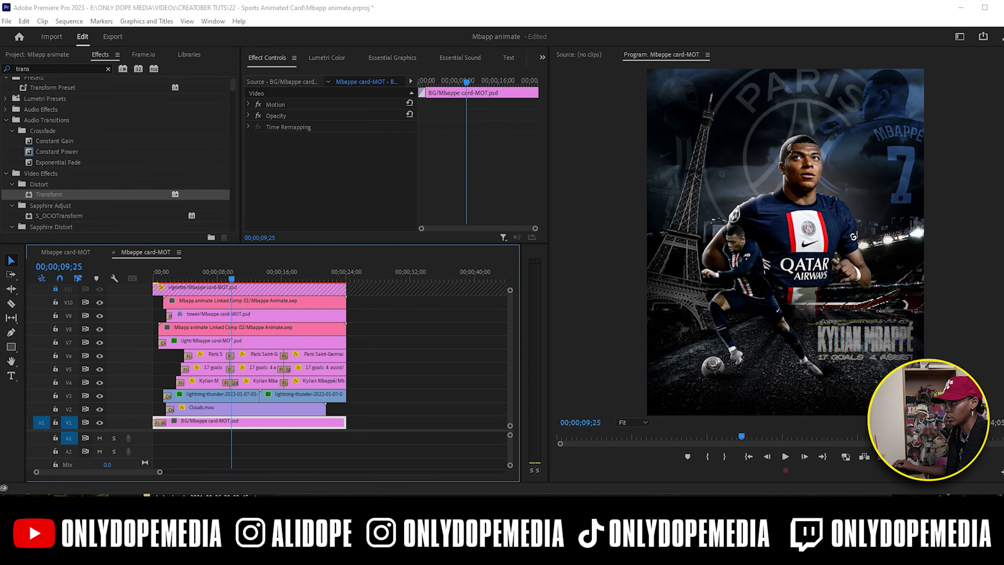
{"action": "left_click", "coordinate": [334, 484]}
{"action": "left_click", "coordinate": [469, 310]}
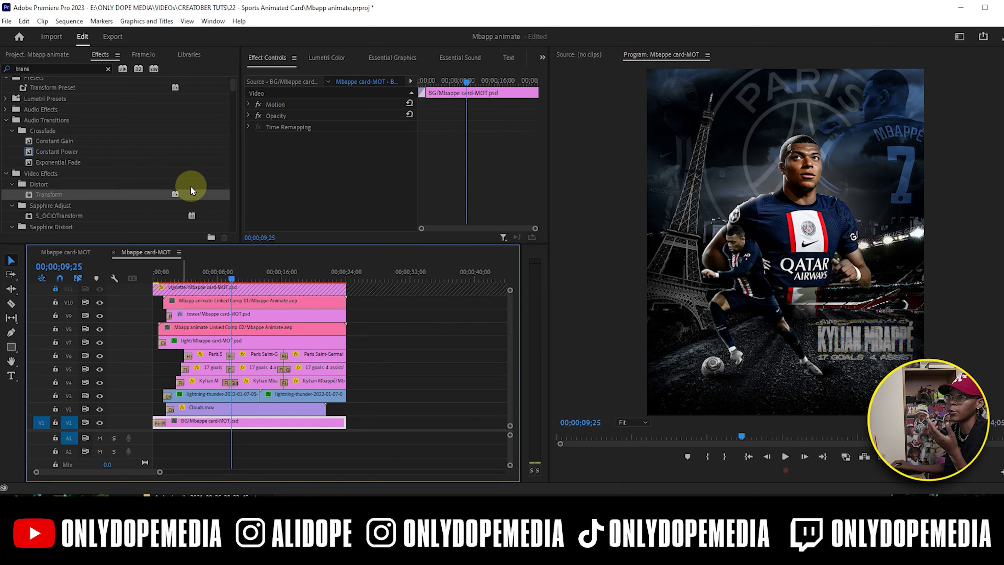
- Search the effects for "push" and apply the Push transition to the start of the Linked Comp 01 clip on V10
{"action": "left_click", "coordinate": [101, 71]}
{"action": "left_click", "coordinate": [100, 71]}
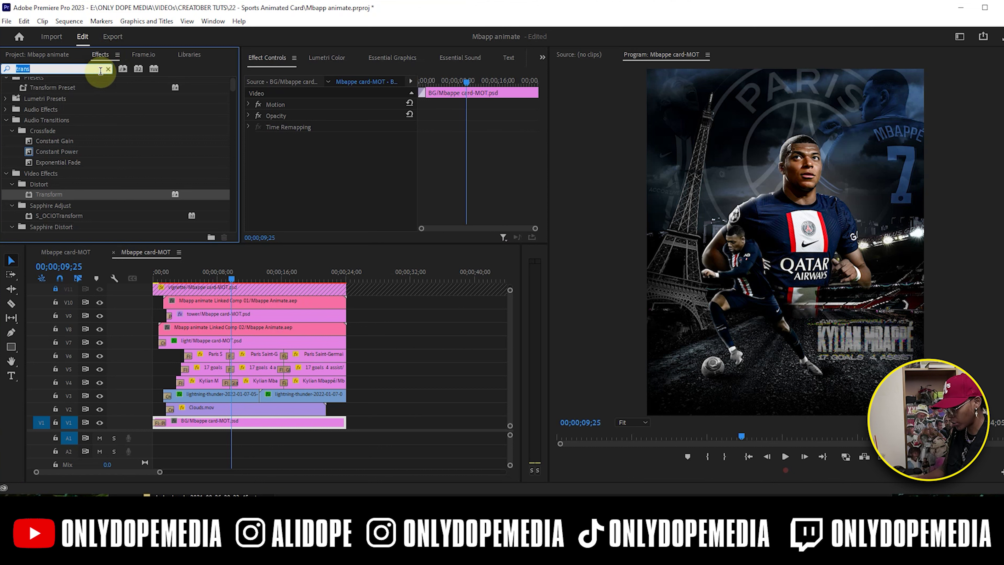
{"action": "type", "text": "push"}
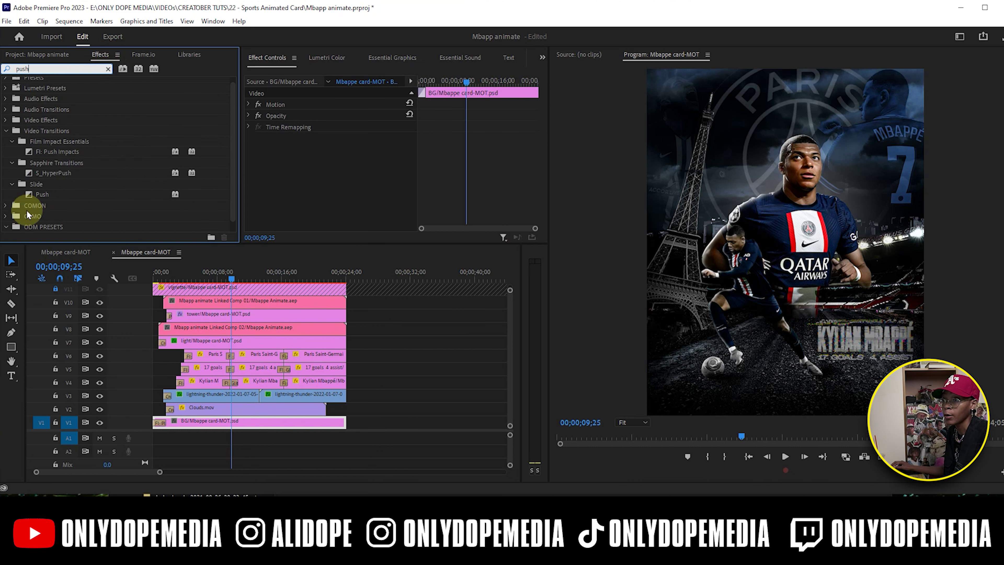
{"action": "left_click_drag", "start_coordinate": [37, 193], "coordinate": [61, 202]}
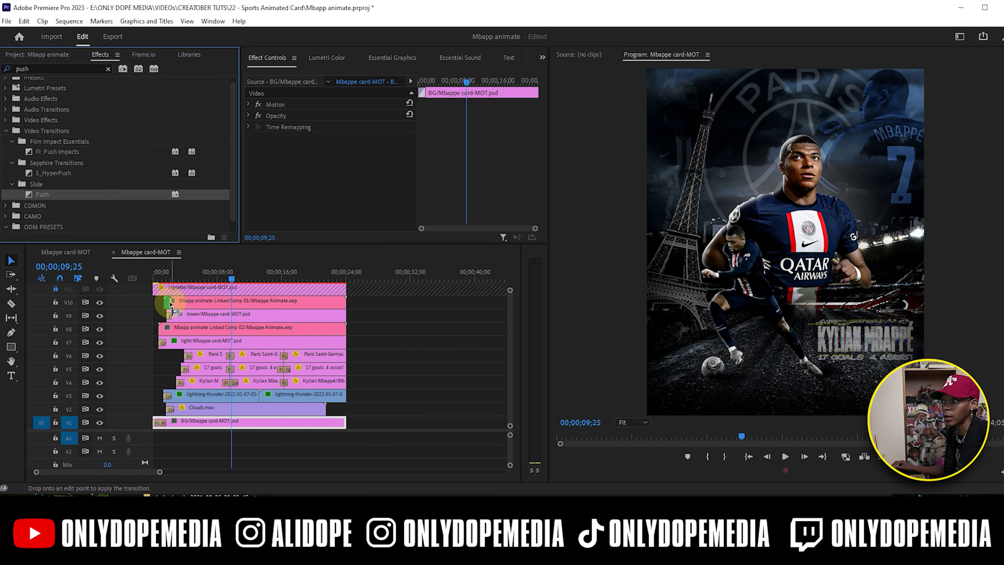
{"action": "left_click_drag", "start_coordinate": [171, 307], "coordinate": [171, 307]}
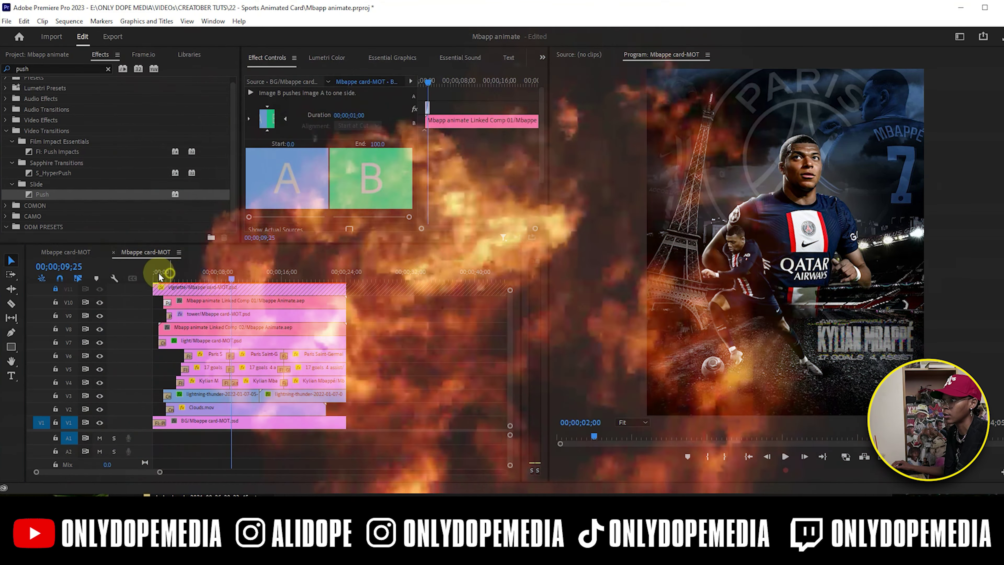
{"action": "left_click_drag", "start_coordinate": [159, 272], "coordinate": [168, 269]}
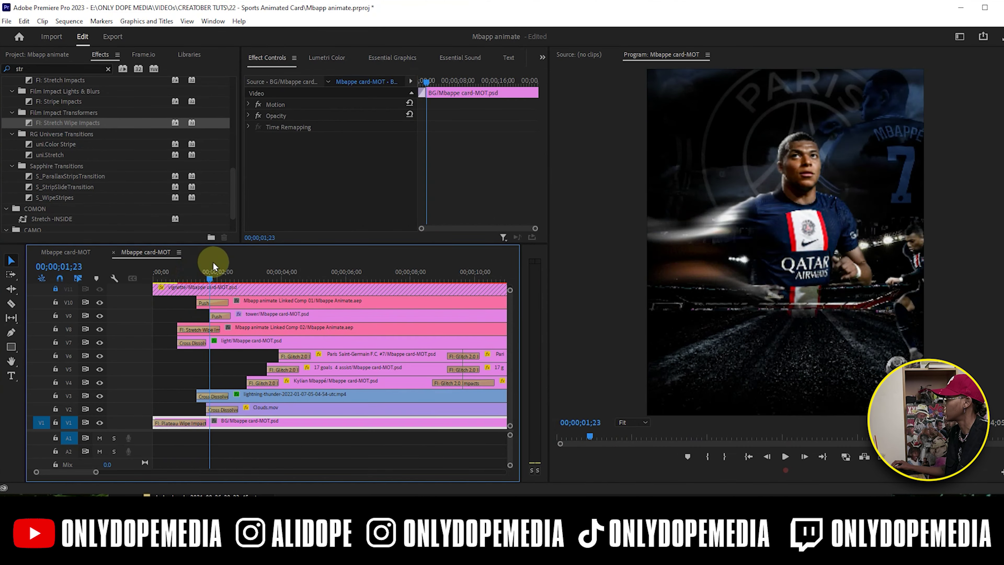
- Scrub through the full layered card sequence to check the transitions and player animation
{"action": "key", "text": "minus"}
{"action": "key", "text": "minus"}
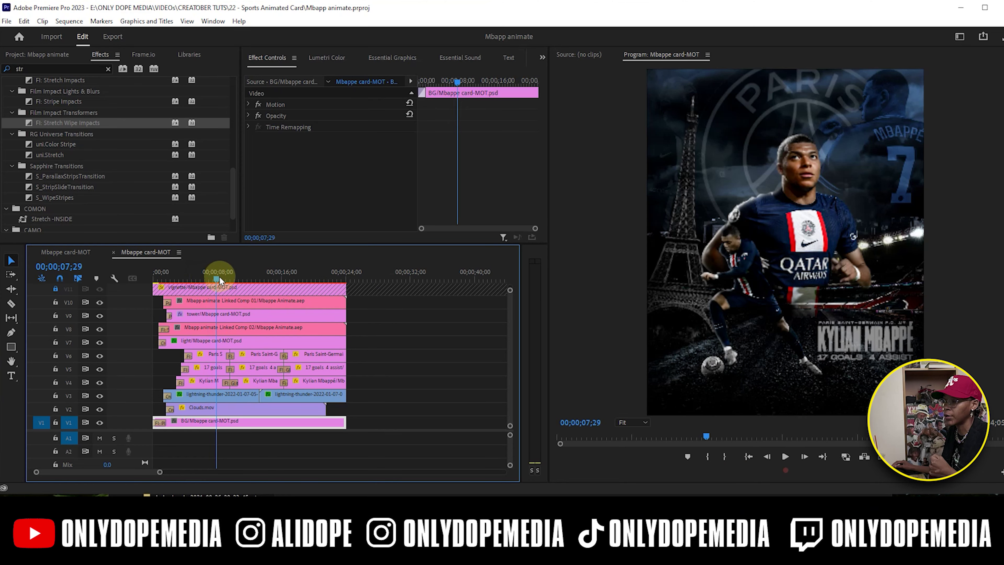
{"action": "left_click_drag", "start_coordinate": [220, 276], "coordinate": [236, 276]}
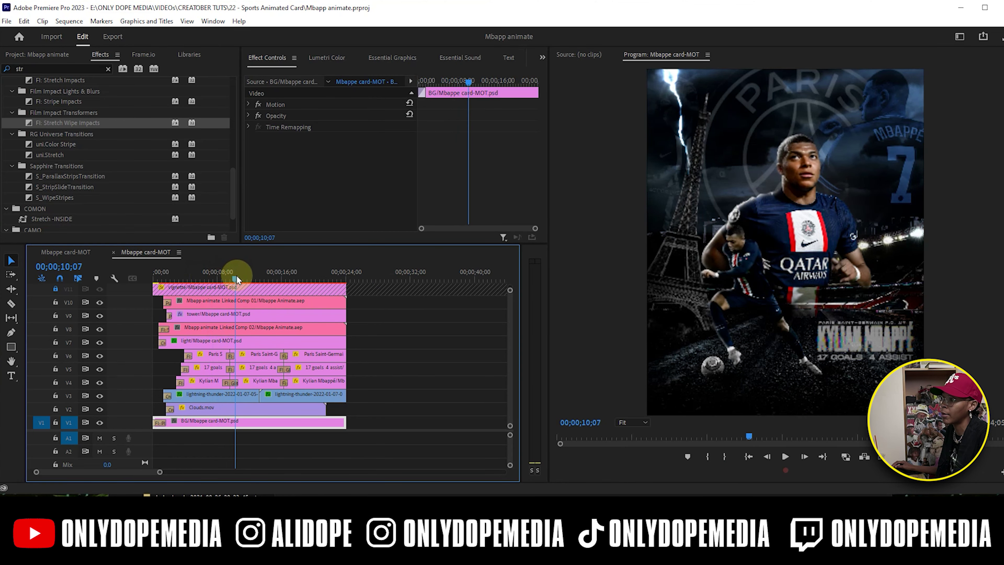
- In the main card sequence, save the project and move the V2 footage clips earlier to start at about 1 second
{"action": "left_click", "coordinate": [65, 252]}
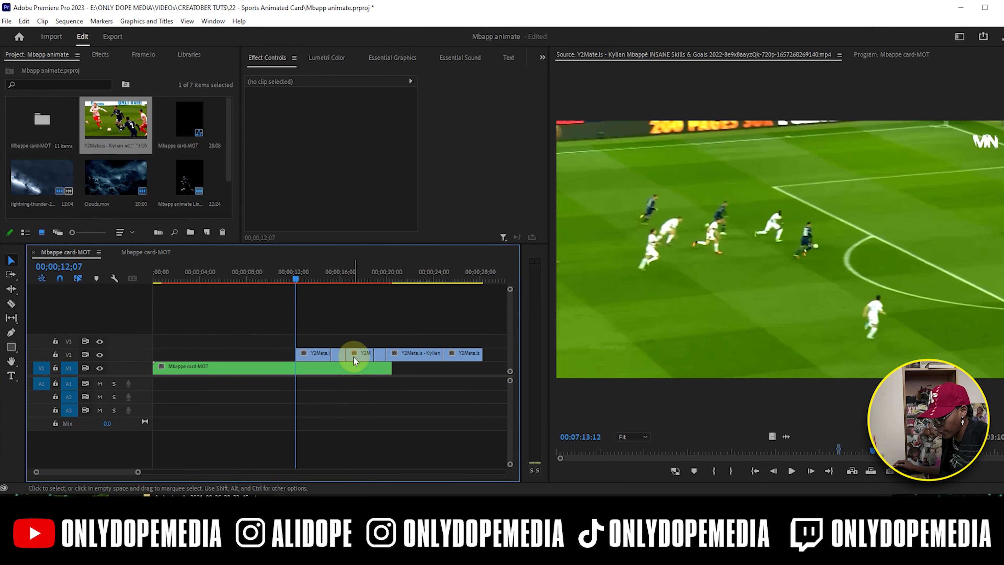
{"action": "key", "text": "ctrl+s"}
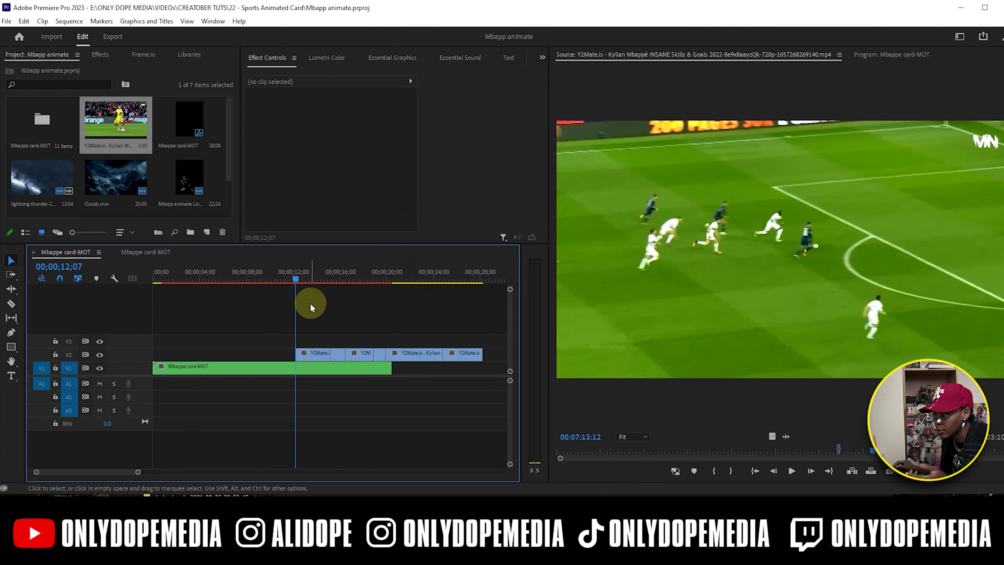
{"action": "left_click_drag", "start_coordinate": [321, 332], "coordinate": [339, 357]}
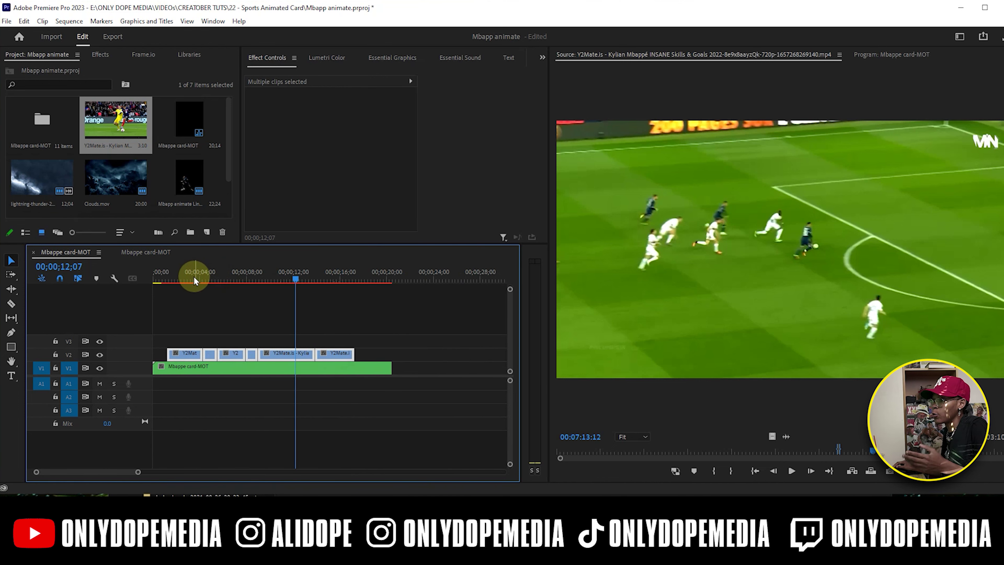
- Split the card clip on V1 at 00;00;06;09, move its second part past the footage clips, and show the V2 track
{"action": "left_click_drag", "start_coordinate": [177, 272], "coordinate": [228, 232]}
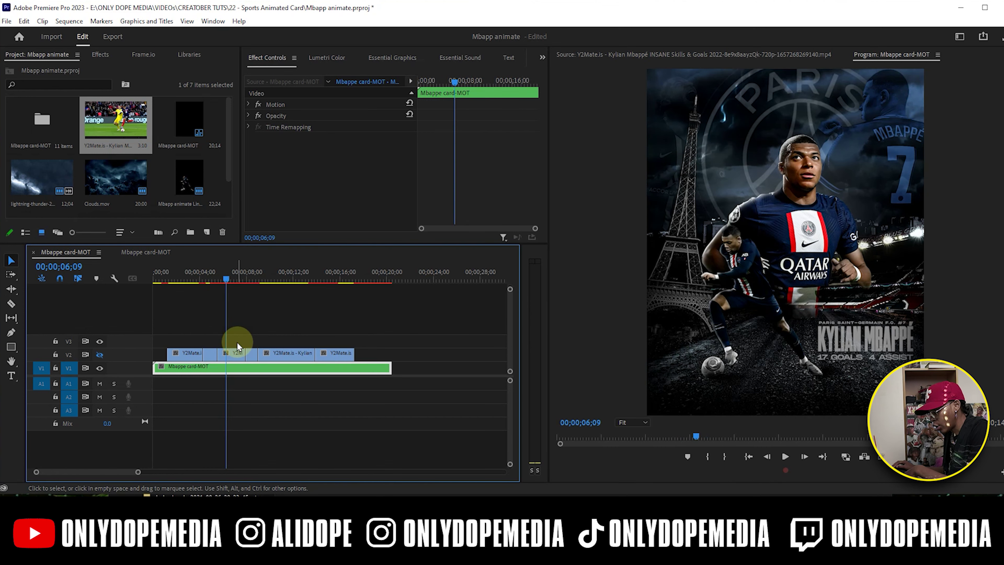
{"action": "key", "text": "ctrl+k"}
{"action": "left_click_drag", "start_coordinate": [236, 366], "coordinate": [363, 365]}
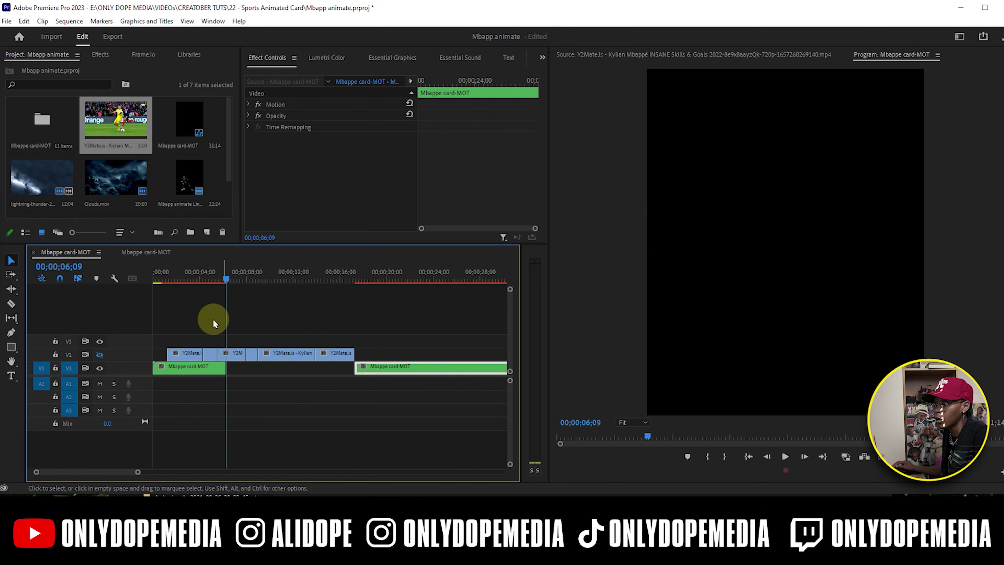
{"action": "left_click", "coordinate": [100, 354]}
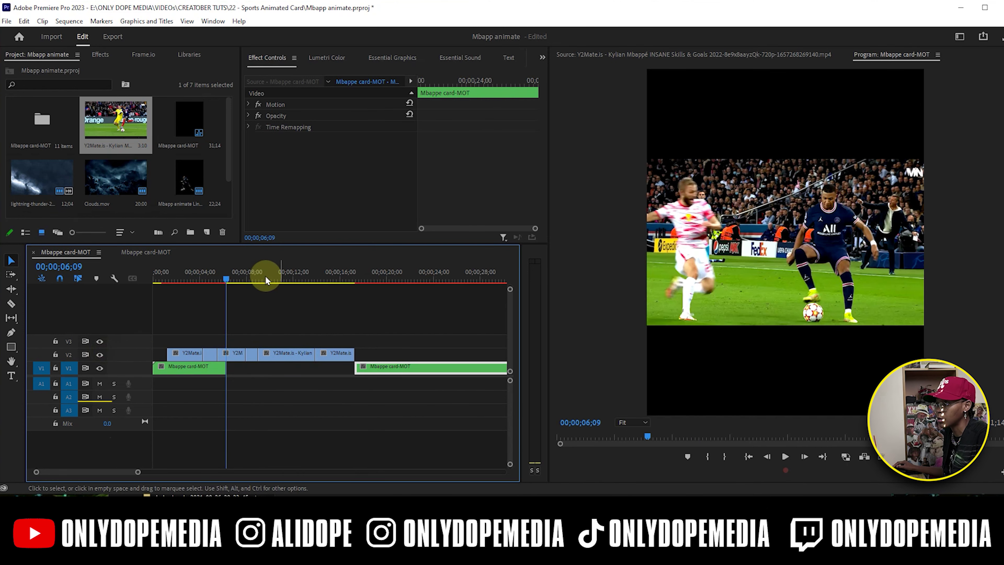
- Review the football footage and arrange its clips on V1 in the gap between the two card segments
{"action": "left_click", "coordinate": [253, 278]}
{"action": "left_click_drag", "start_coordinate": [253, 279], "coordinate": [321, 279]}
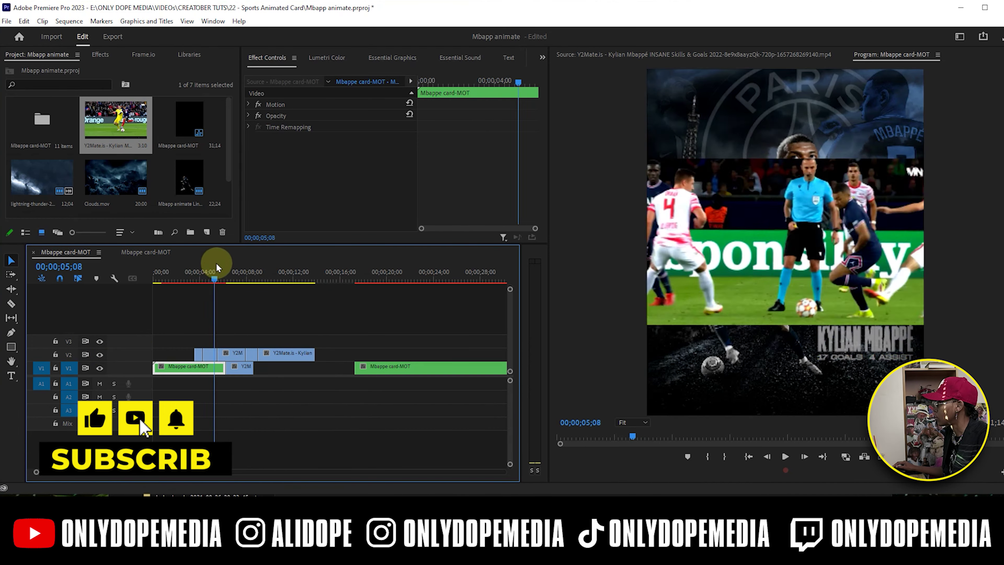
{"action": "left_click_drag", "start_coordinate": [217, 271], "coordinate": [316, 269]}
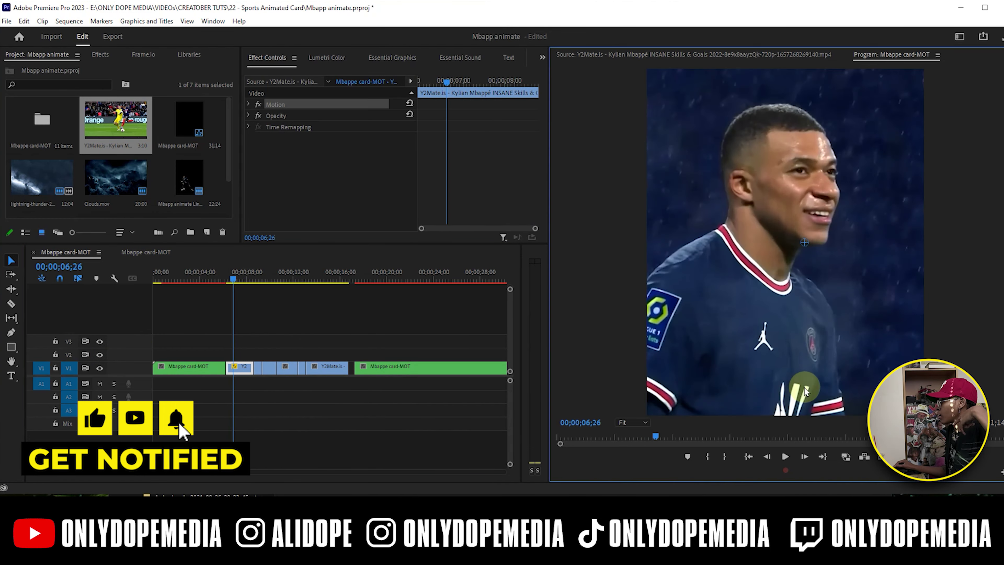
- Reposition the football footage clips on V1 so the player is well framed in the portrait picture, and save the project
{"action": "left_click_drag", "start_coordinate": [231, 279], "coordinate": [273, 278]}
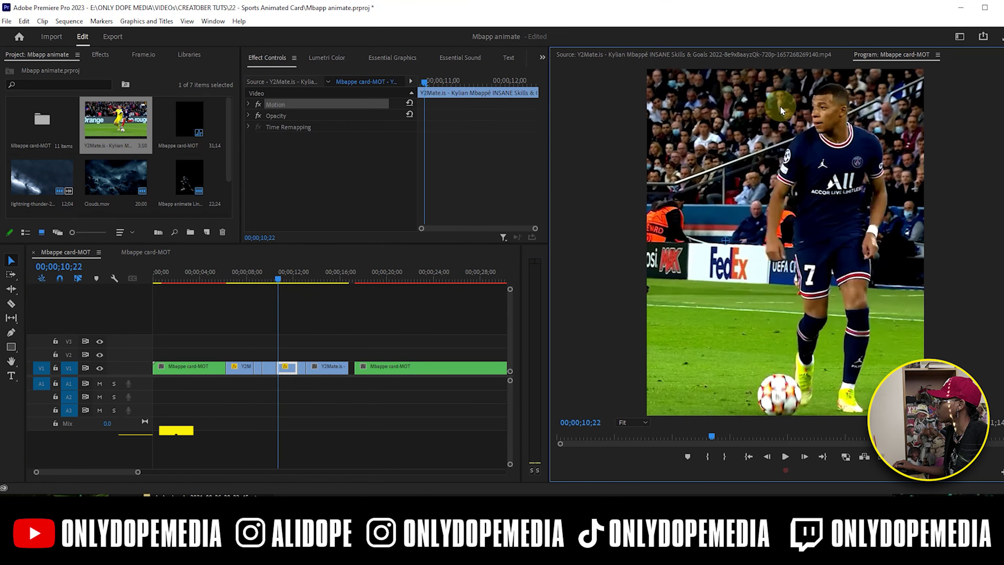
{"action": "left_click_drag", "start_coordinate": [276, 279], "coordinate": [307, 279]}
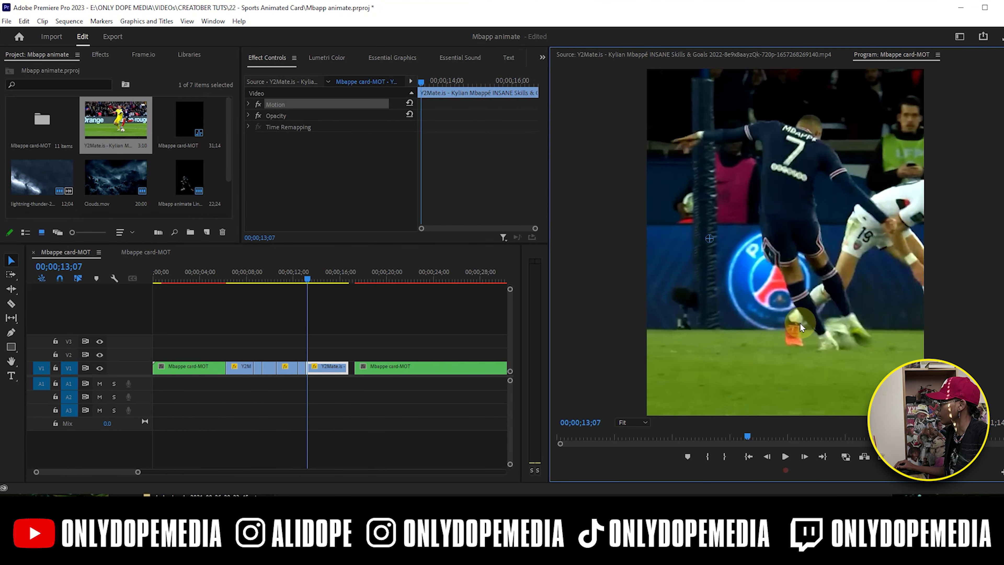
{"action": "left_click_drag", "start_coordinate": [798, 327], "coordinate": [796, 326]}
{"action": "key", "text": "ctrl+s"}
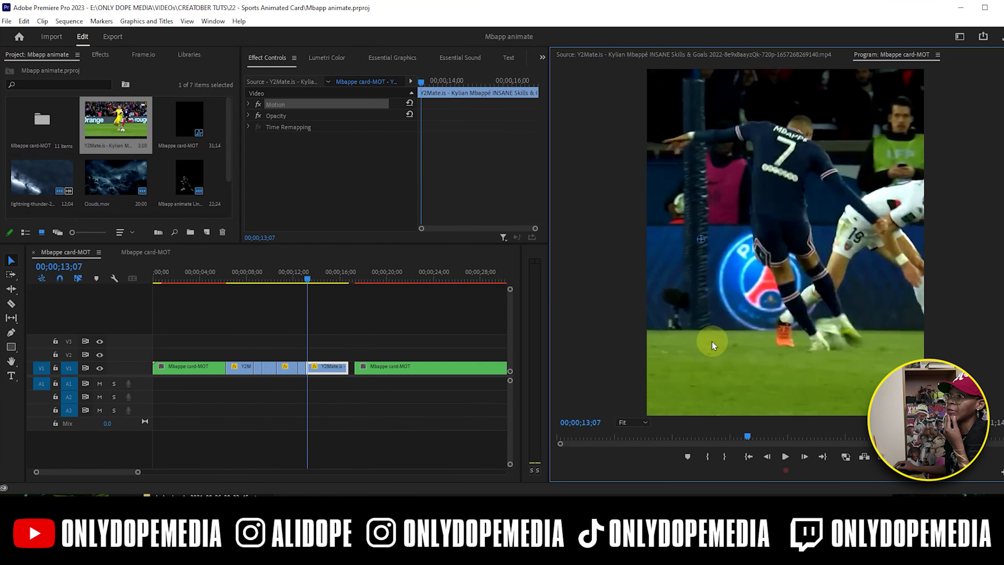
- Find the Film Impact Lights & Blurs transitions and apply FI: Ray Impacts at the cut between the first two footage clips
{"action": "left_click", "coordinate": [103, 59]}
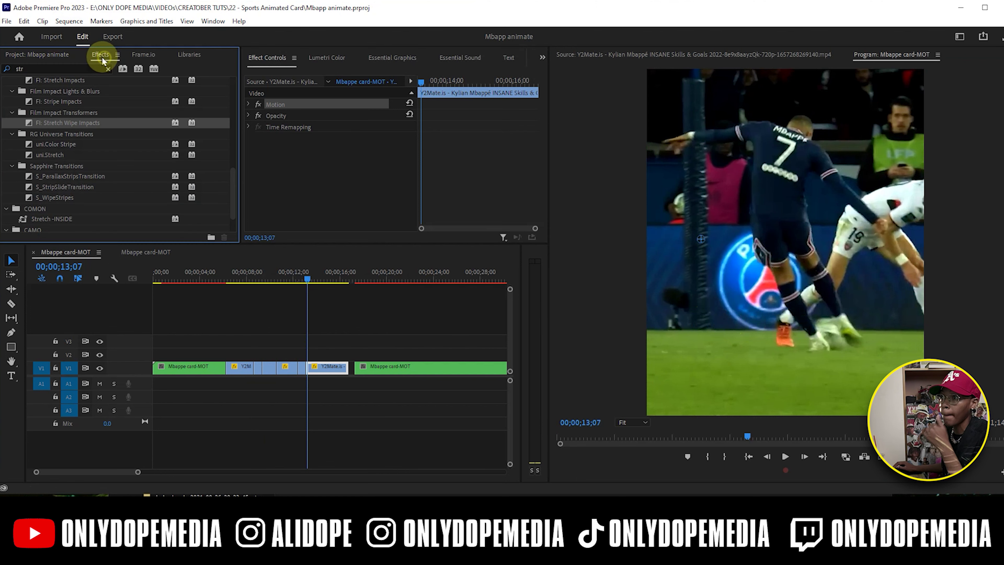
{"action": "left_click", "coordinate": [108, 71]}
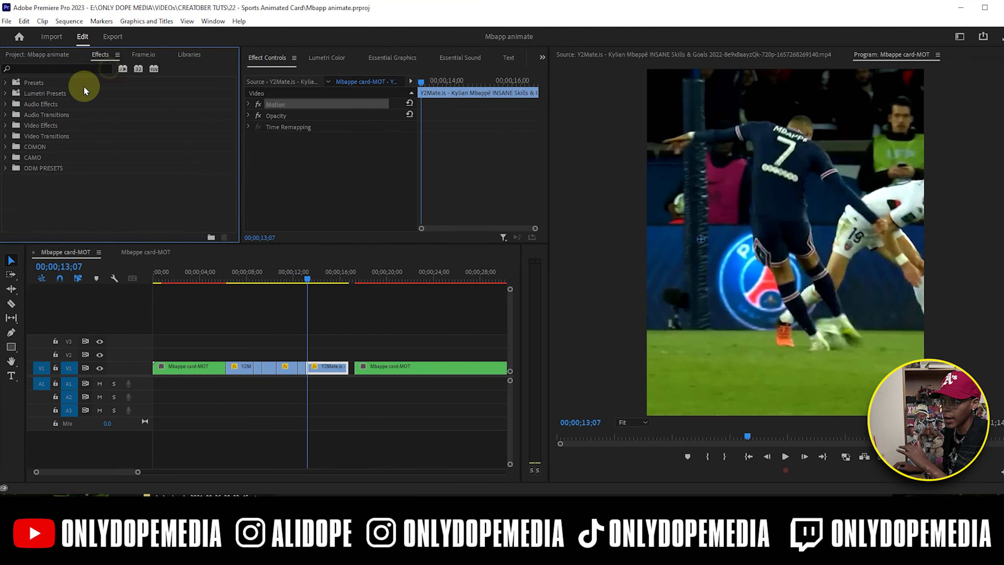
{"action": "left_click", "coordinate": [6, 136]}
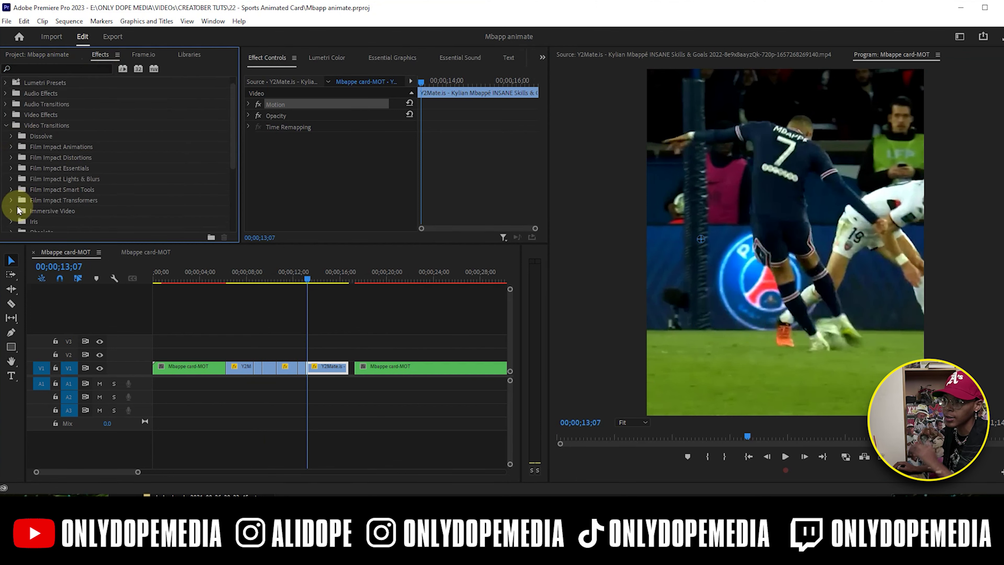
{"action": "scroll", "coordinate": [119, 163], "scroll_direction": "down", "scroll_amount": 5}
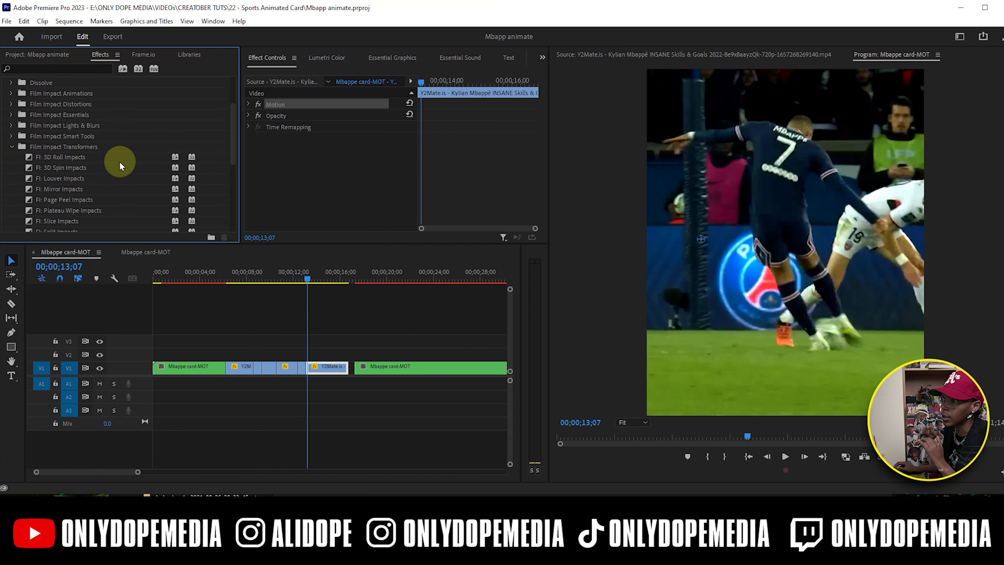
{"action": "scroll", "coordinate": [120, 164], "scroll_direction": "up", "scroll_amount": 1}
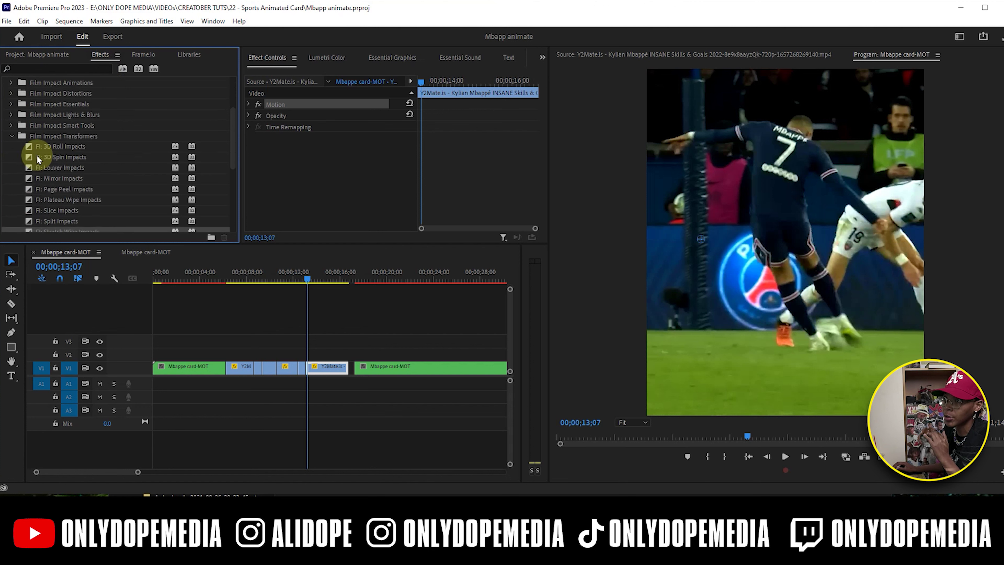
{"action": "left_click", "coordinate": [11, 126]}
{"action": "left_click", "coordinate": [12, 126]}
{"action": "left_click", "coordinate": [12, 114]}
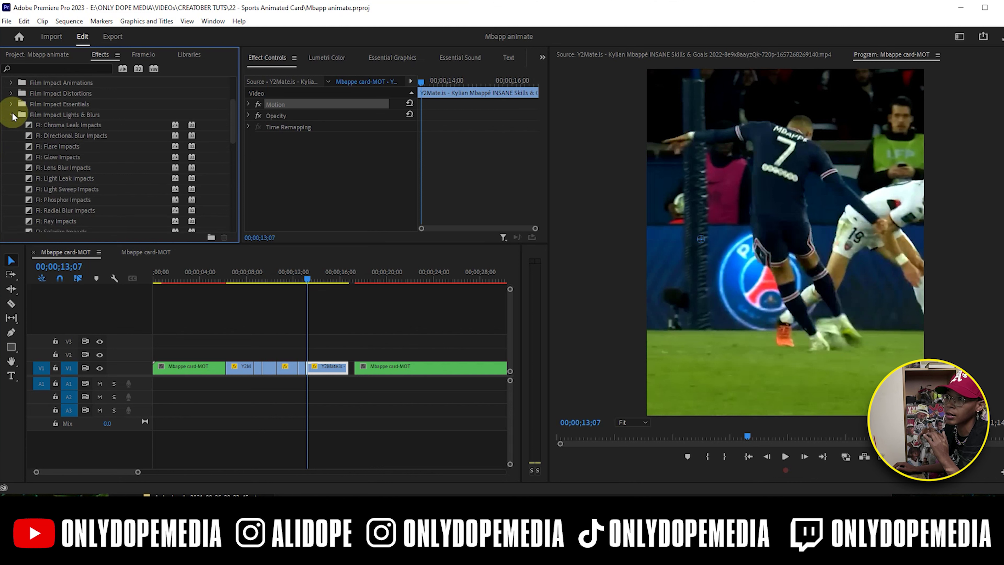
{"action": "scroll", "coordinate": [12, 117], "scroll_direction": "down", "scroll_amount": 1}
{"action": "left_click_drag", "start_coordinate": [50, 212], "coordinate": [254, 367]}
- Add Film Impact transitions at the remaining V1 cuts, closing the gap before the second card segment, and check them
{"action": "left_click_drag", "start_coordinate": [242, 278], "coordinate": [246, 278]}
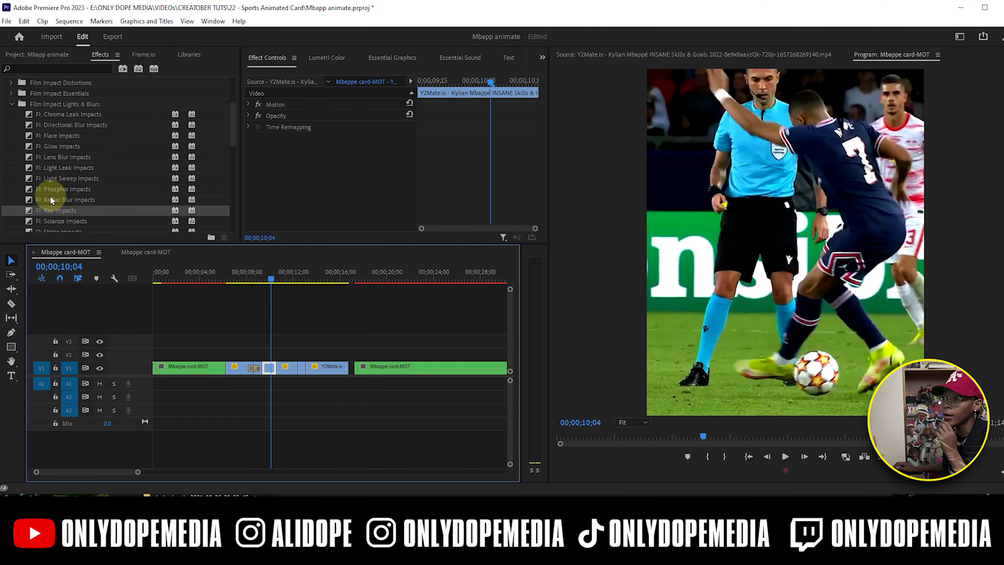
{"action": "left_click", "coordinate": [266, 280]}
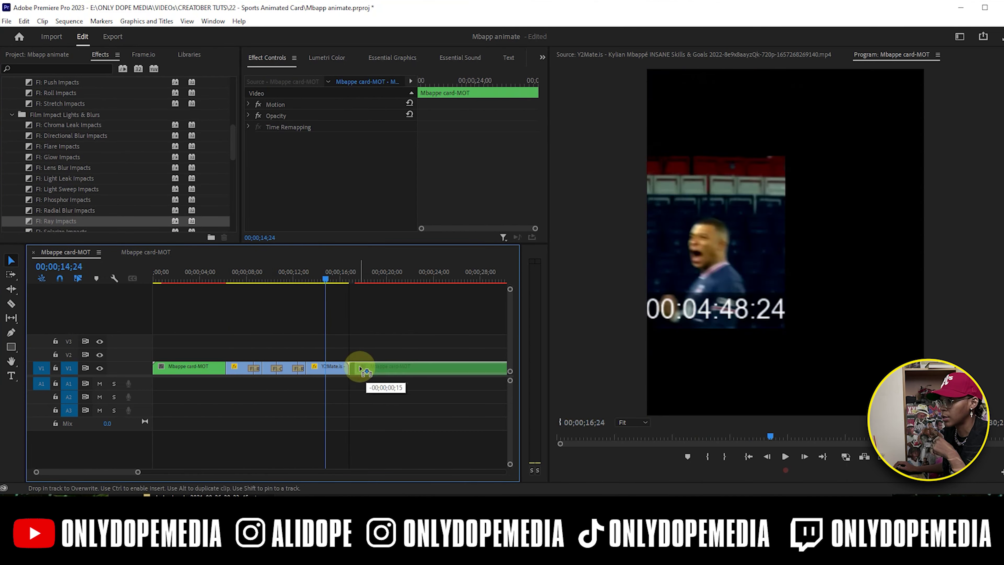
{"action": "left_click", "coordinate": [212, 281]}
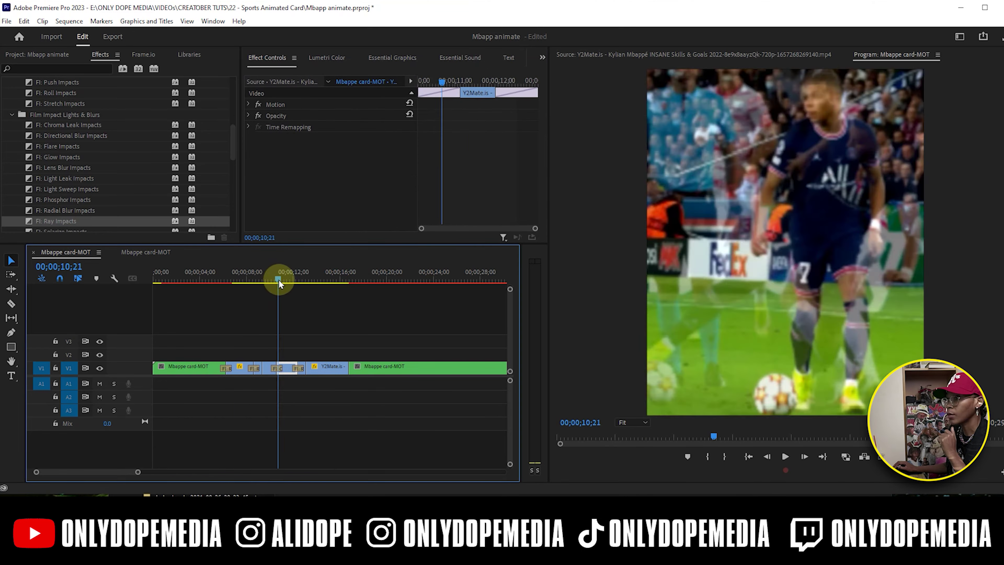
{"action": "left_click_drag", "start_coordinate": [278, 278], "coordinate": [358, 281]}
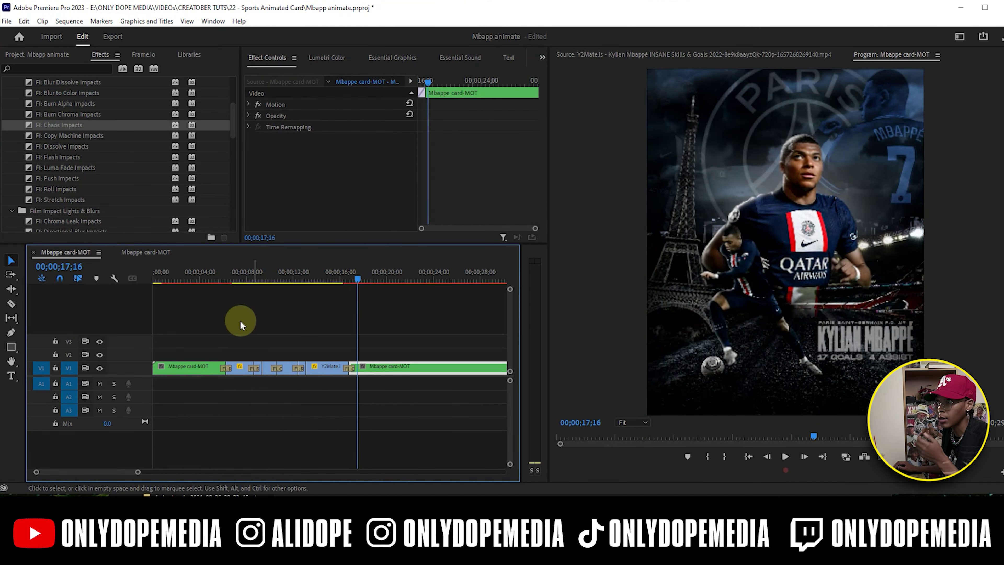
- Create an adjustment layer and place it on V2, extended to cover all the football footage clips
{"action": "left_click", "coordinate": [38, 55]}
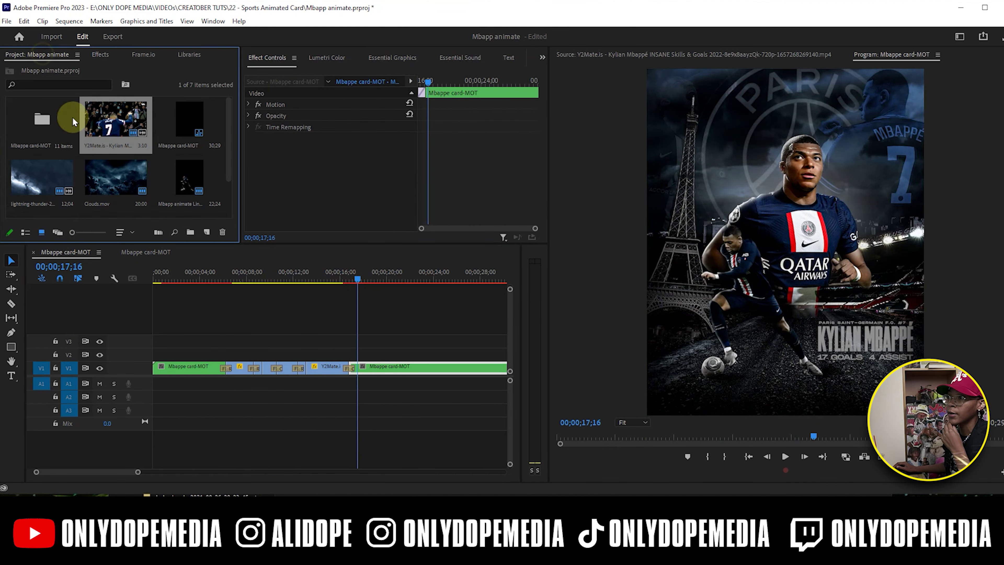
{"action": "left_click", "coordinate": [205, 233]}
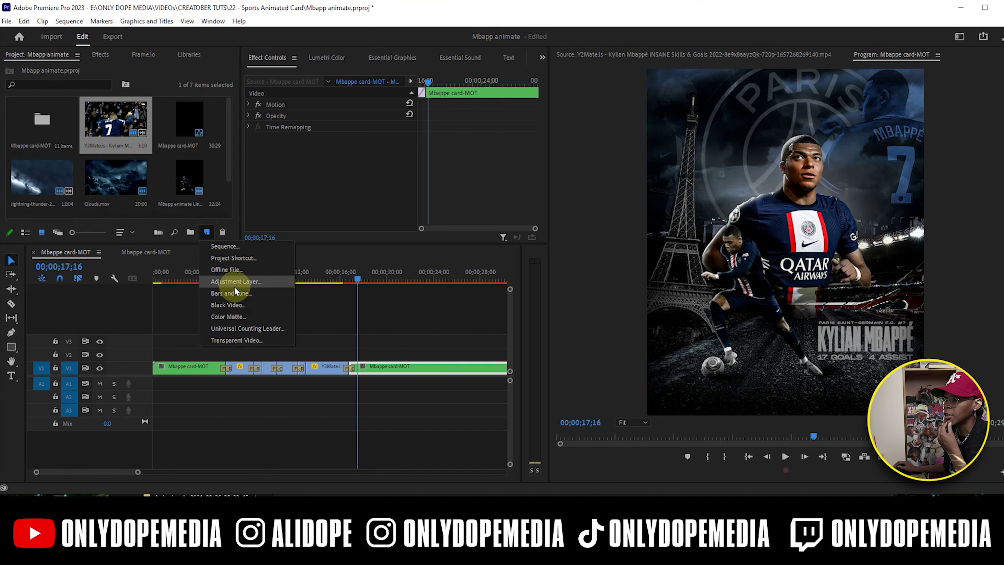
{"action": "left_click", "coordinate": [245, 276]}
{"action": "left_click", "coordinate": [516, 292]}
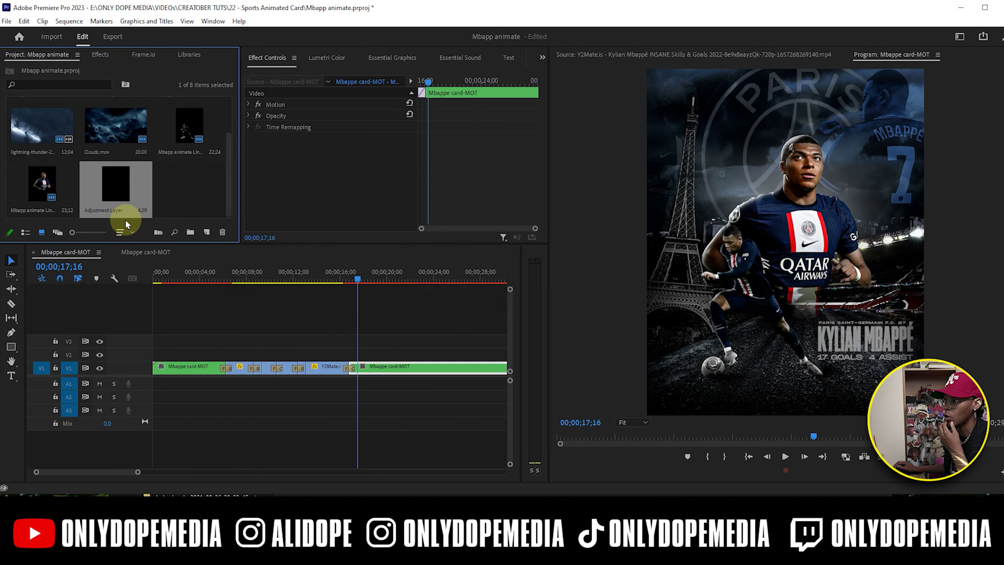
{"action": "left_click_drag", "start_coordinate": [279, 340], "coordinate": [347, 352]}
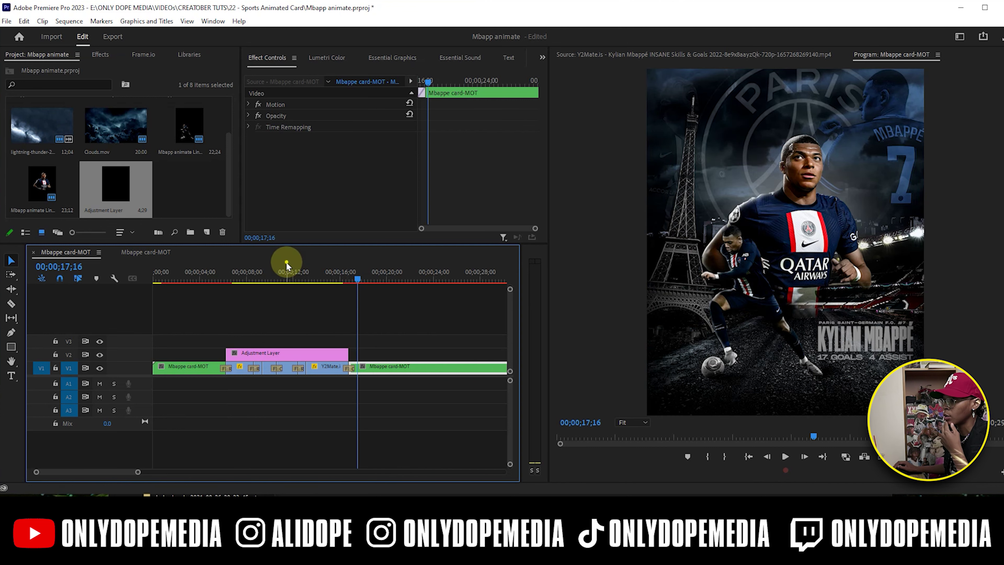
- Apply the Lumetri Color effect to the adjustment layer and grade the footage to a darker, high-contrast look
{"action": "left_click", "coordinate": [283, 273]}
{"action": "left_click", "coordinate": [257, 353]}
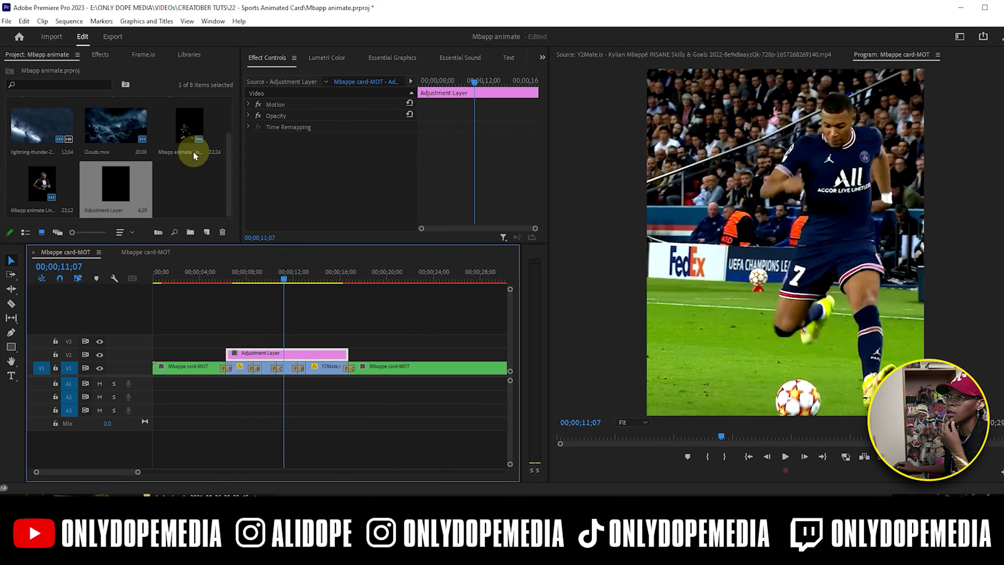
{"action": "left_click", "coordinate": [103, 51]}
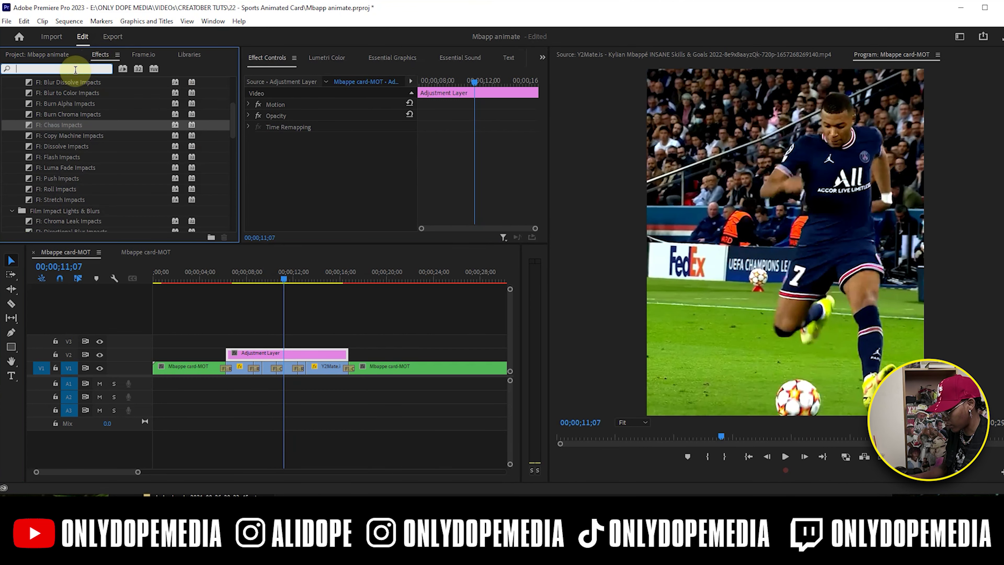
{"action": "type", "text": "lume"}
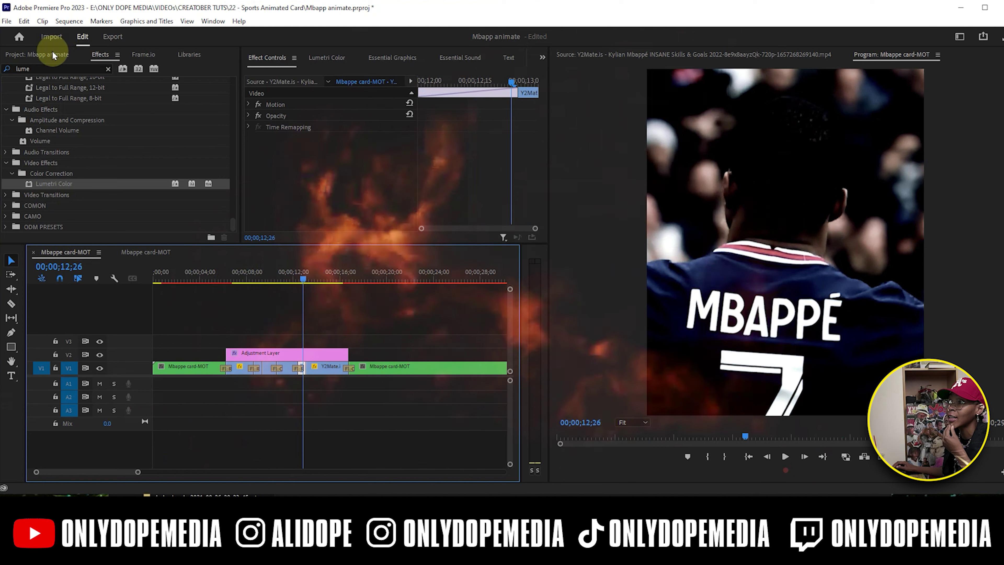
- Place the lightning-thunder clip on V3 above the adjustment layer, unlink and delete its audio, and trim it near the footage's end
{"action": "left_click", "coordinate": [53, 55]}
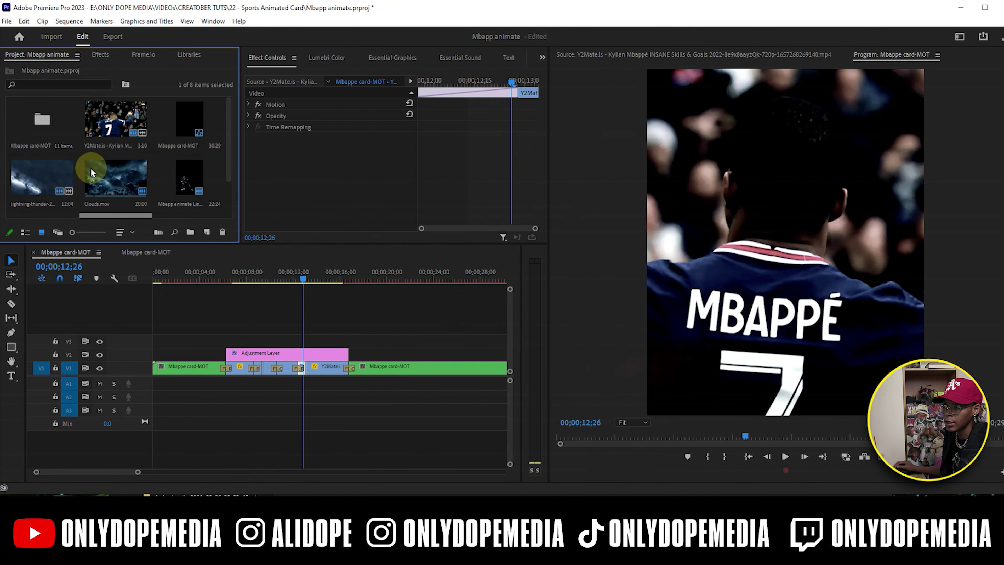
{"action": "left_click_drag", "start_coordinate": [35, 183], "coordinate": [229, 349]}
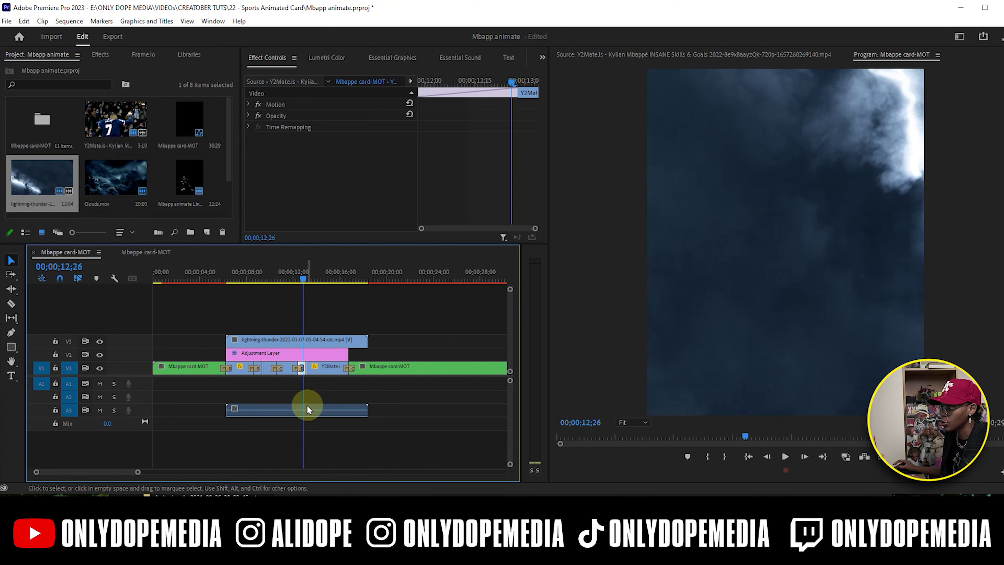
{"action": "right_click", "coordinate": [307, 411]}
{"action": "left_click", "coordinate": [334, 201]}
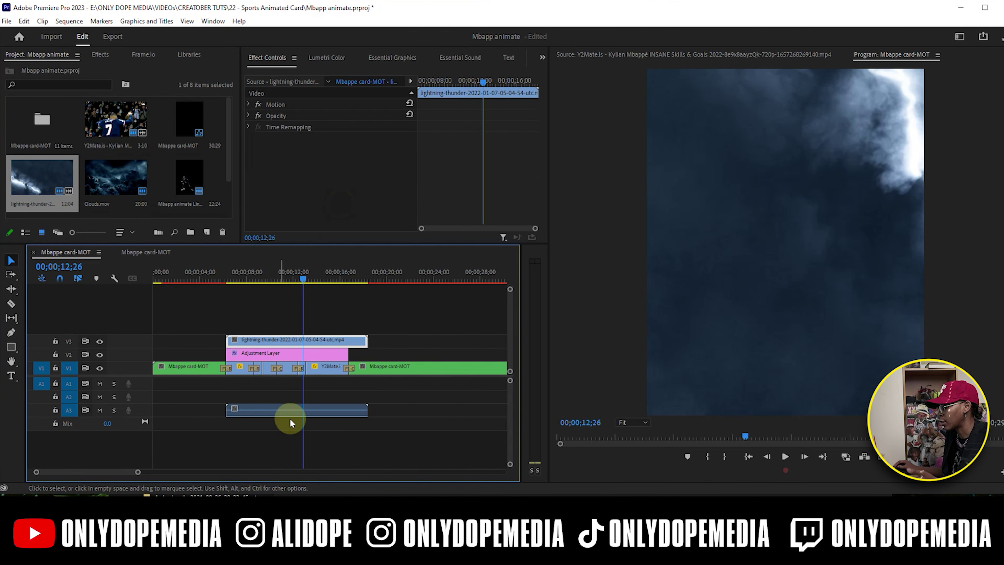
{"action": "key", "text": "Delete"}
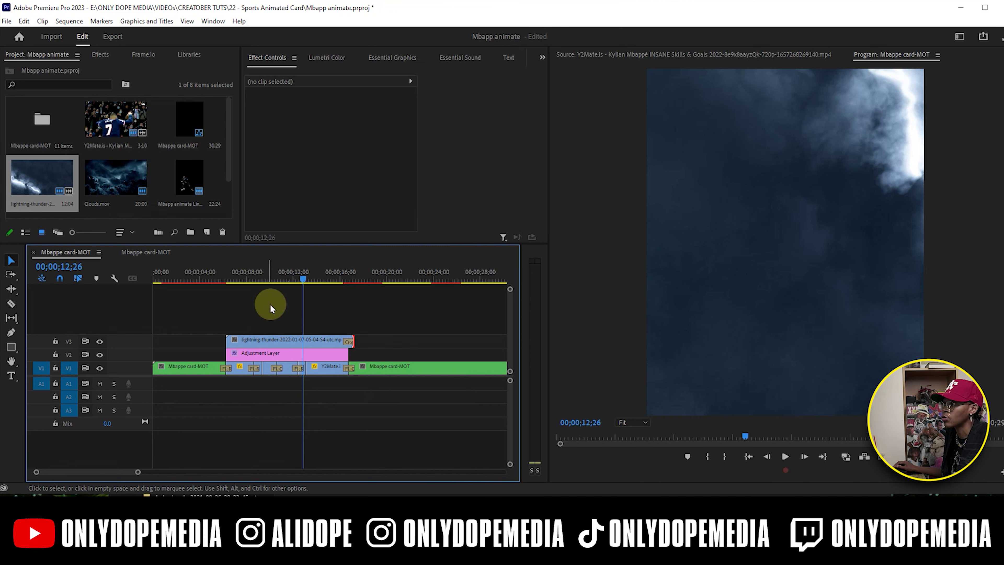
- Blend the lightning clip on V3 with the footage below, trying the Overlay mode before choosing Hard Light
{"action": "mouse_move", "coordinate": [288, 278]}
{"action": "left_mouse_down"}
{"action": "mouse_move", "coordinate": [244, 281]}
{"action": "mouse_move", "coordinate": [285, 282]}
{"action": "left_mouse_up"}
{"action": "left_click", "coordinate": [269, 340]}
{"action": "left_click", "coordinate": [249, 116]}
{"action": "left_click", "coordinate": [352, 153]}
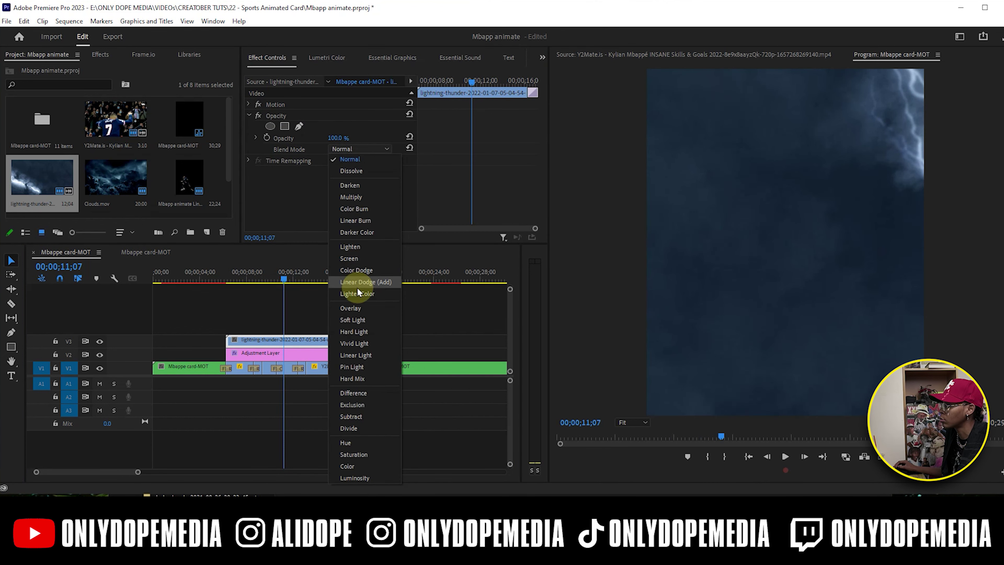
{"action": "left_click", "coordinate": [356, 310]}
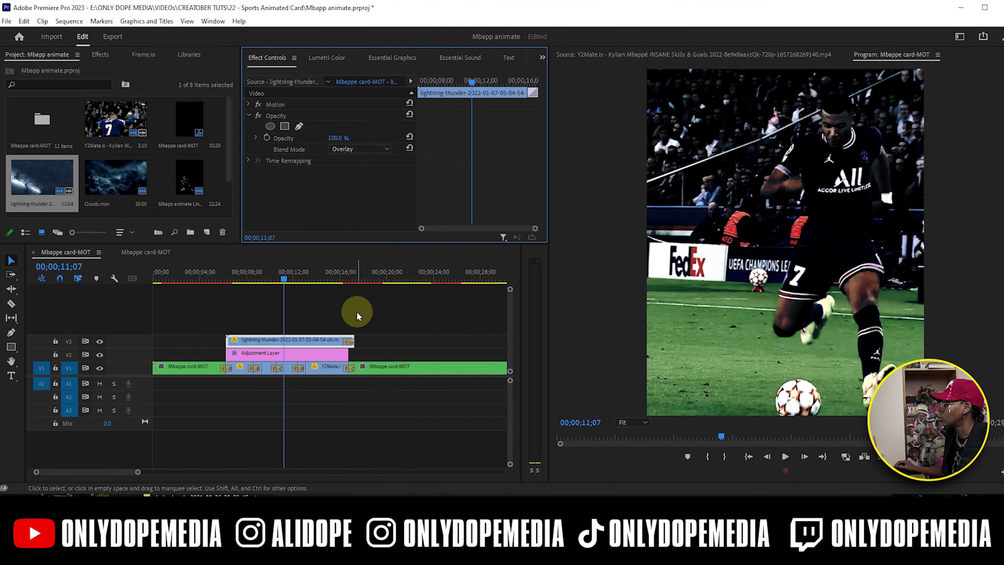
{"action": "left_click", "coordinate": [337, 155]}
{"action": "left_click", "coordinate": [356, 331]}
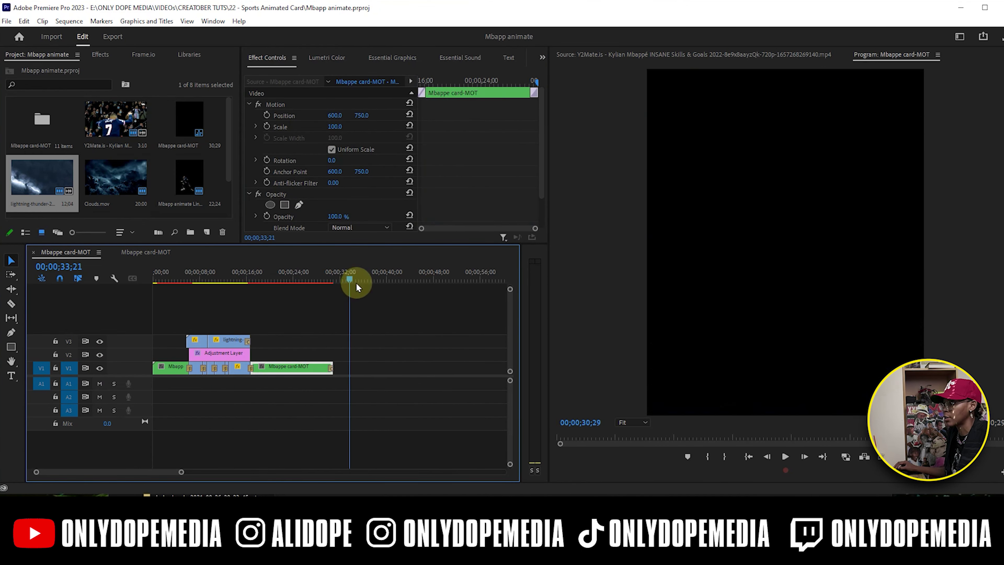
- Move the playhead past the end of the card sequence, deselect the clips, and save the project
{"action": "mouse_move", "coordinate": [348, 287]}
{"action": "left_mouse_down"}
{"action": "mouse_move", "coordinate": [288, 308]}
{"action": "mouse_move", "coordinate": [342, 290]}
{"action": "left_mouse_up"}
{"action": "left_click", "coordinate": [362, 336]}
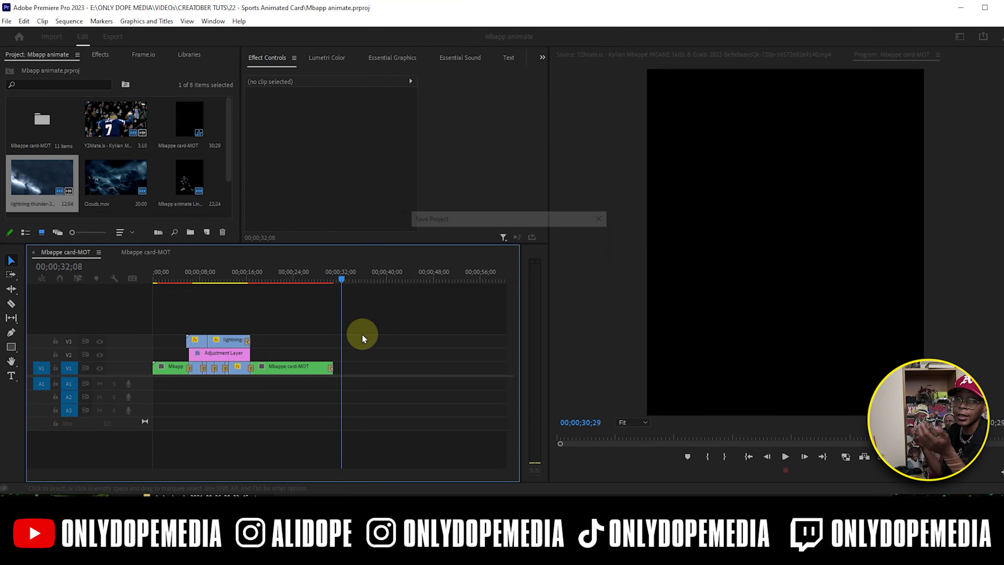